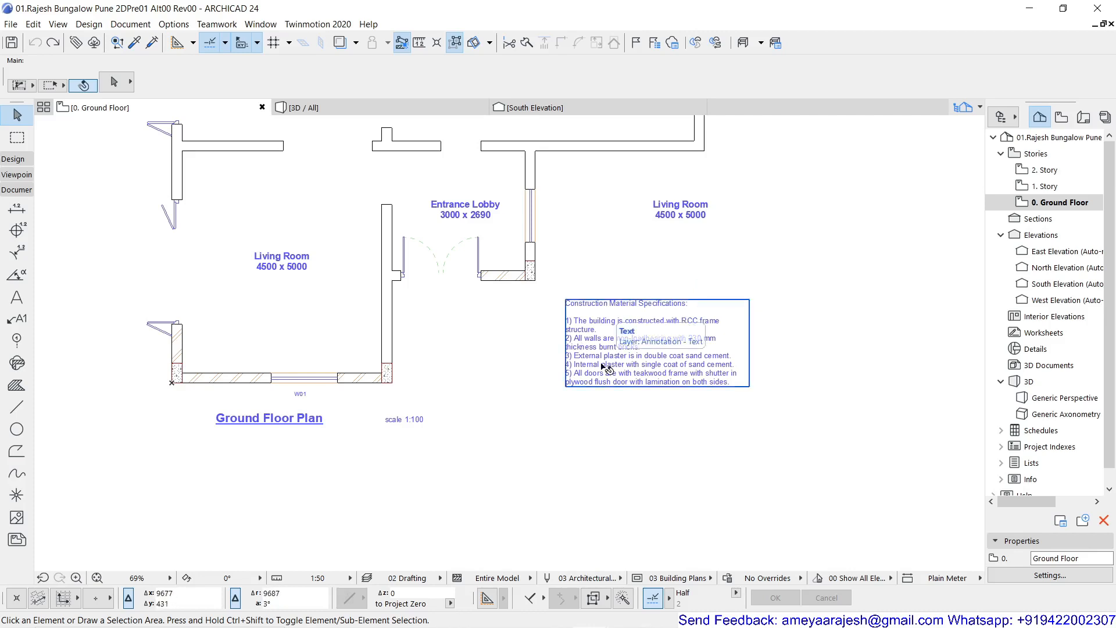
click(605, 366)
scroll(653, 332, up, 5)
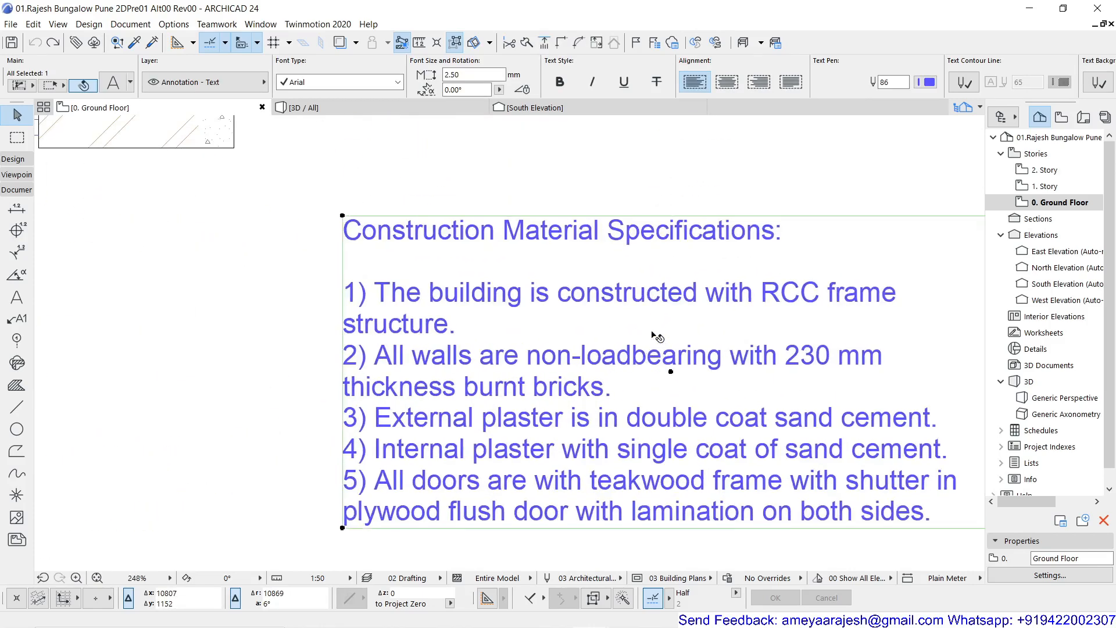
middle_drag(652, 332, 500, 331)
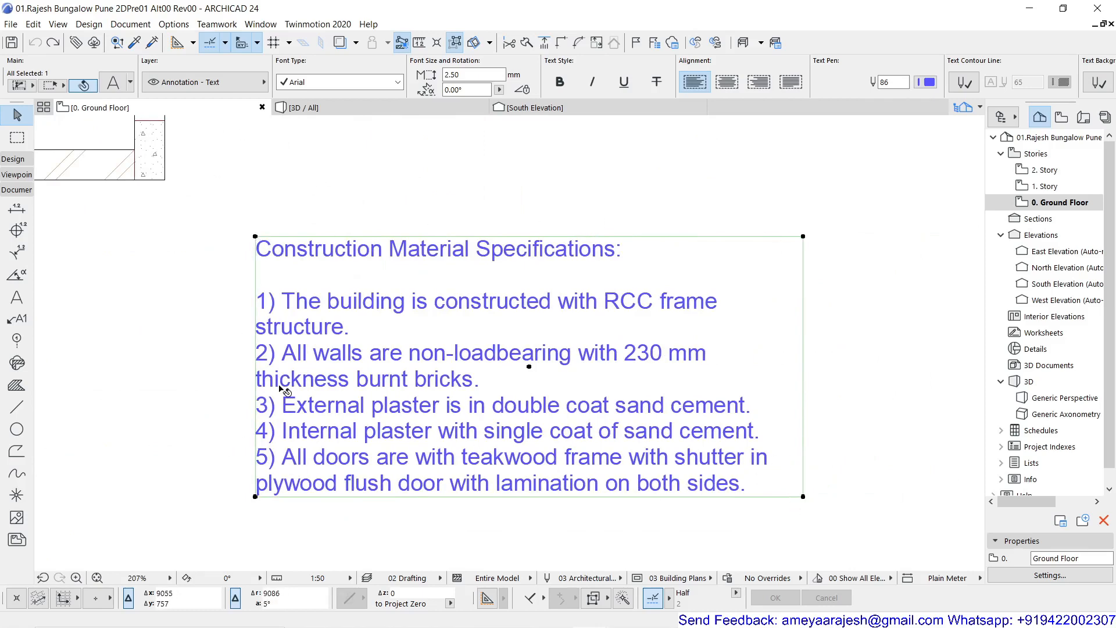
- Add a frame with pen 1 around the W01 text label below the window
scroll(422, 366, down, 5)
middle_drag(394, 365, 720, 343)
scroll(712, 348, up, 1)
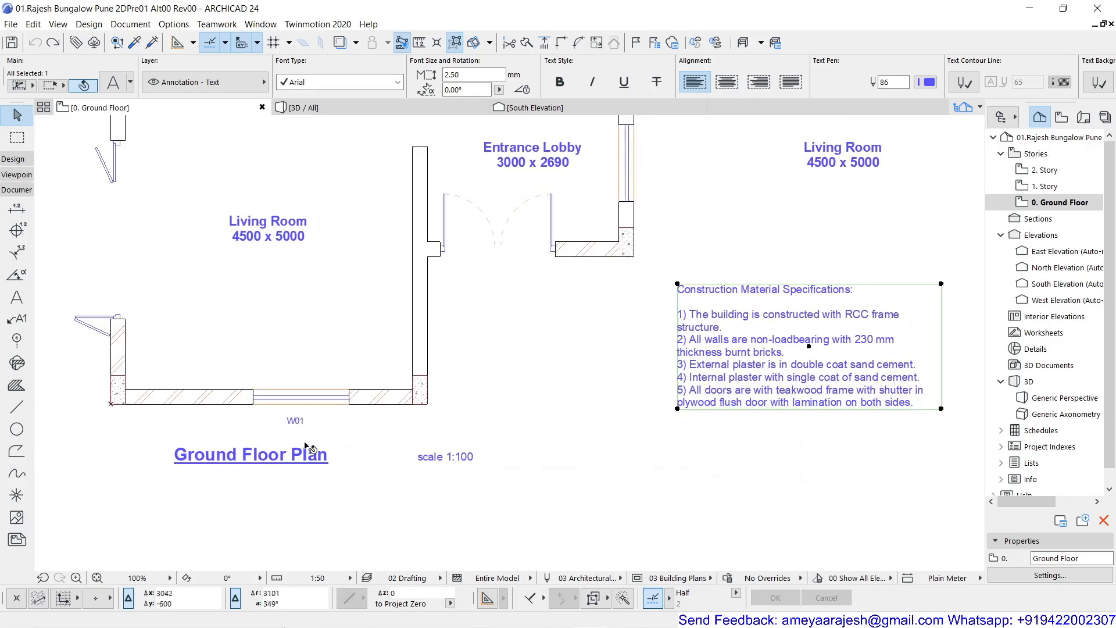
scroll(303, 440, up, 4)
click(287, 398)
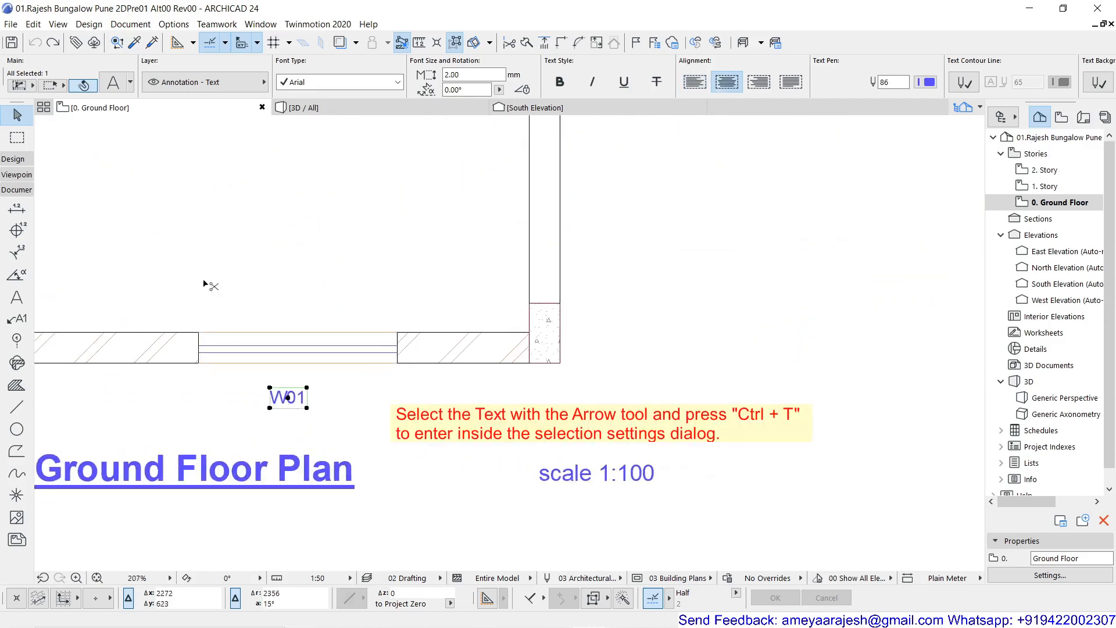
key(ctrl+t)
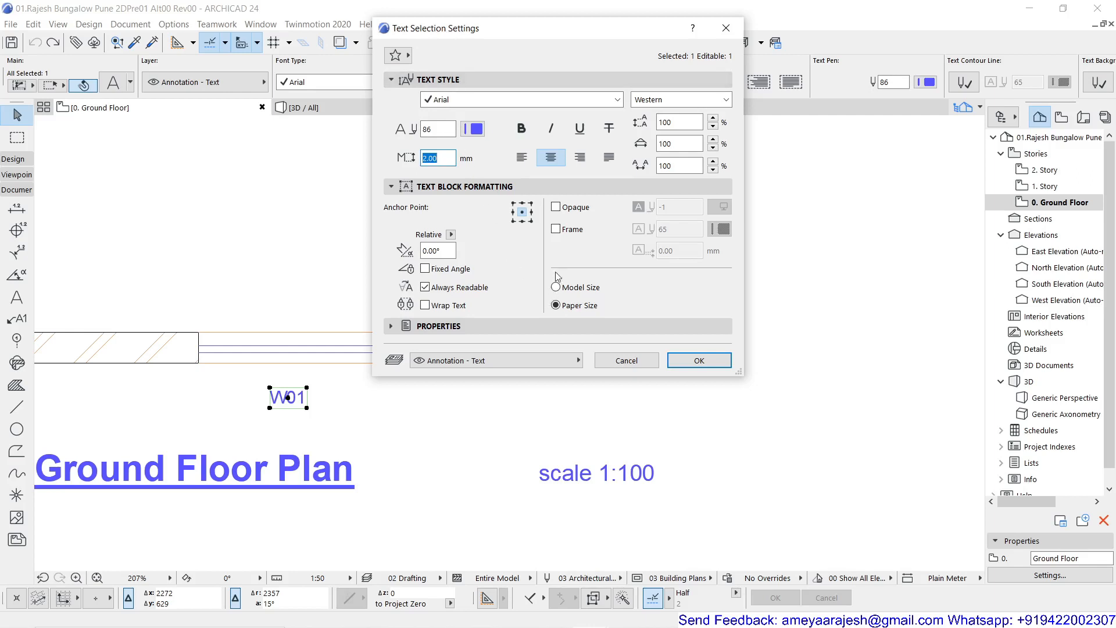
click(556, 229)
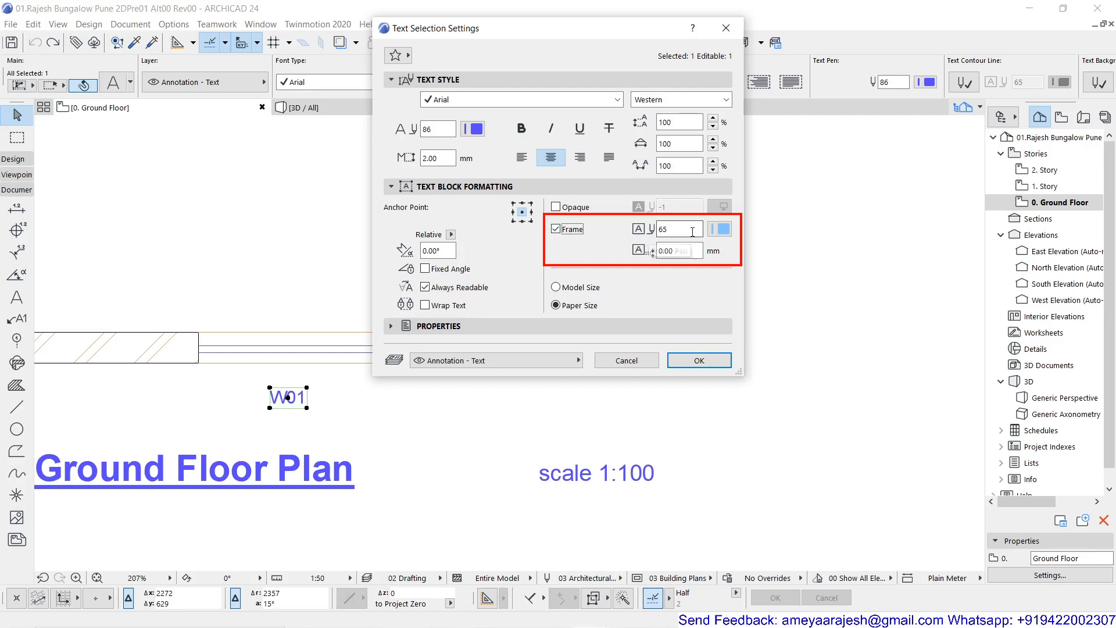
click(721, 229)
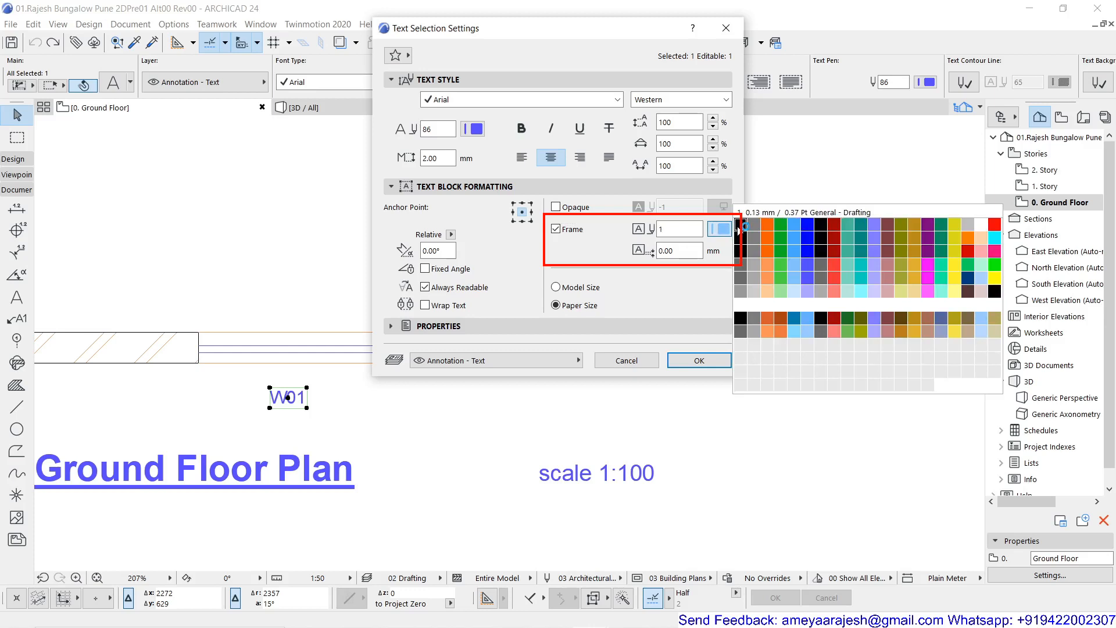
click(739, 227)
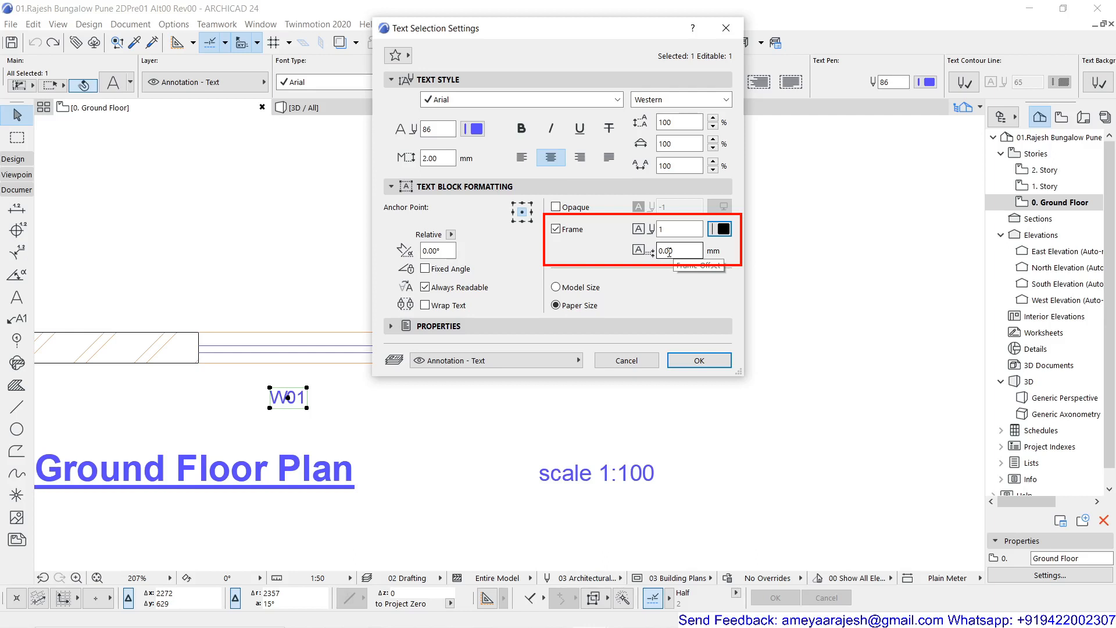
click(683, 359)
key(Escape)
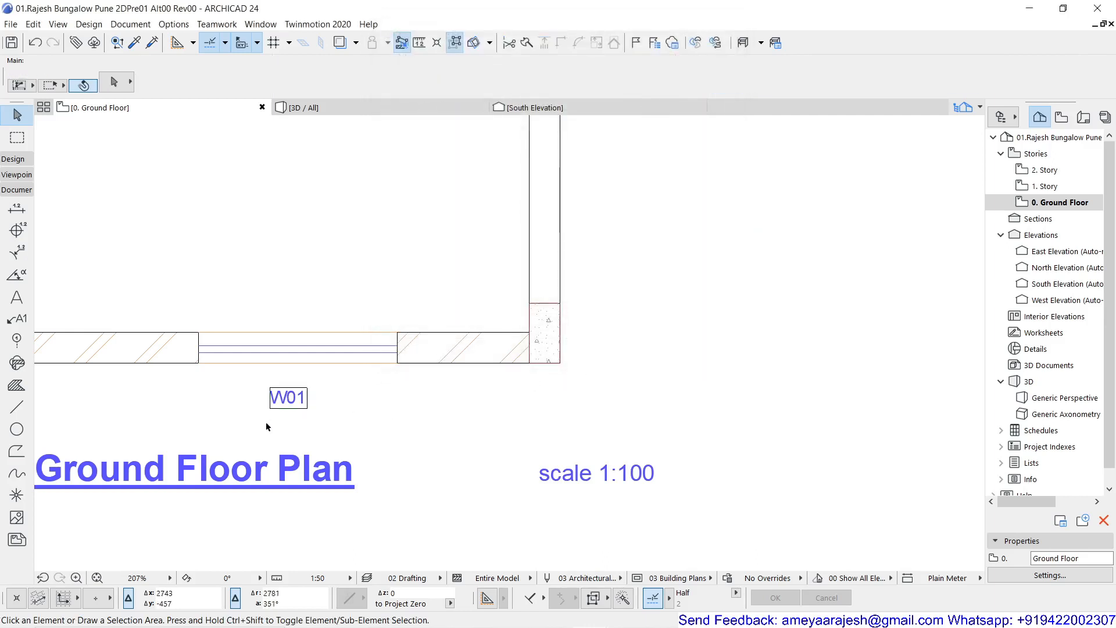
- Set the frame offset of the W01 text label to 1 mm
scroll(267, 427, up, 2)
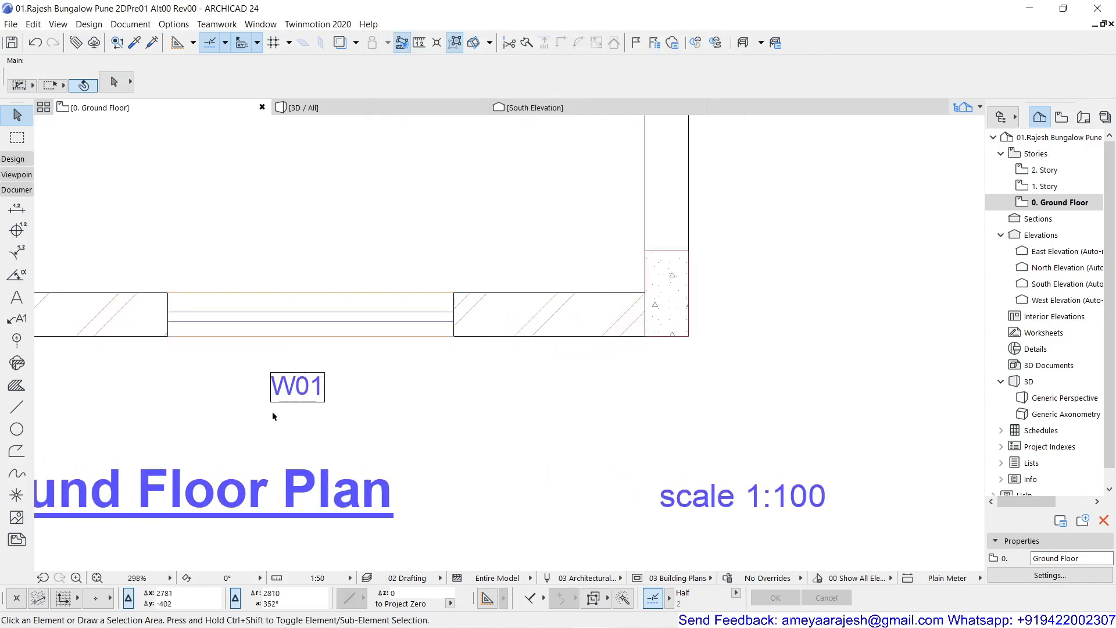
click(297, 394)
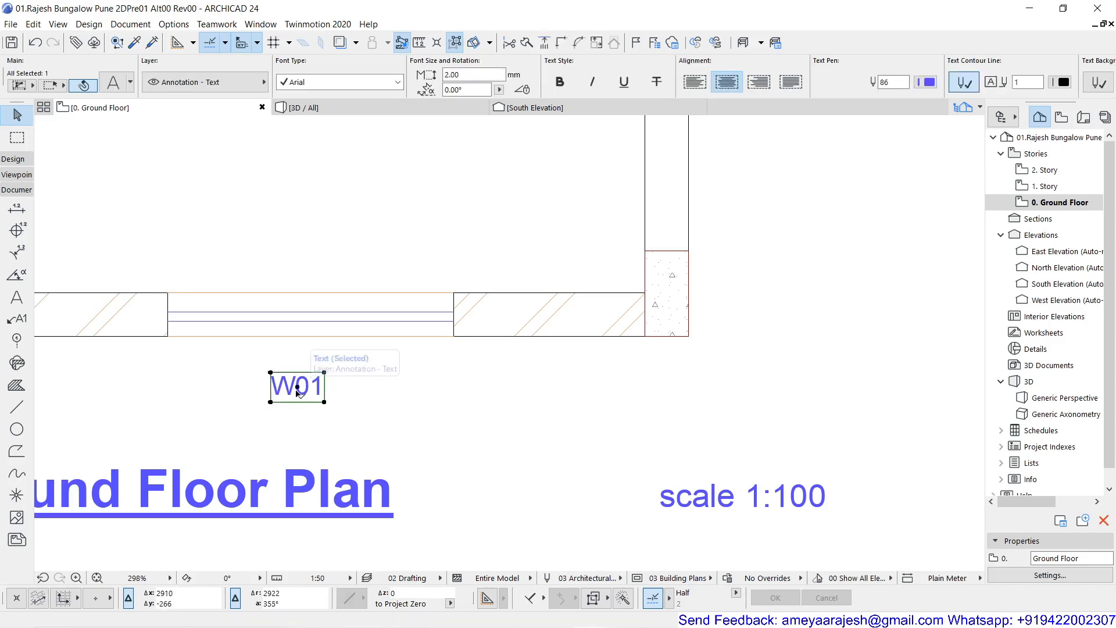
key(ctrl+t)
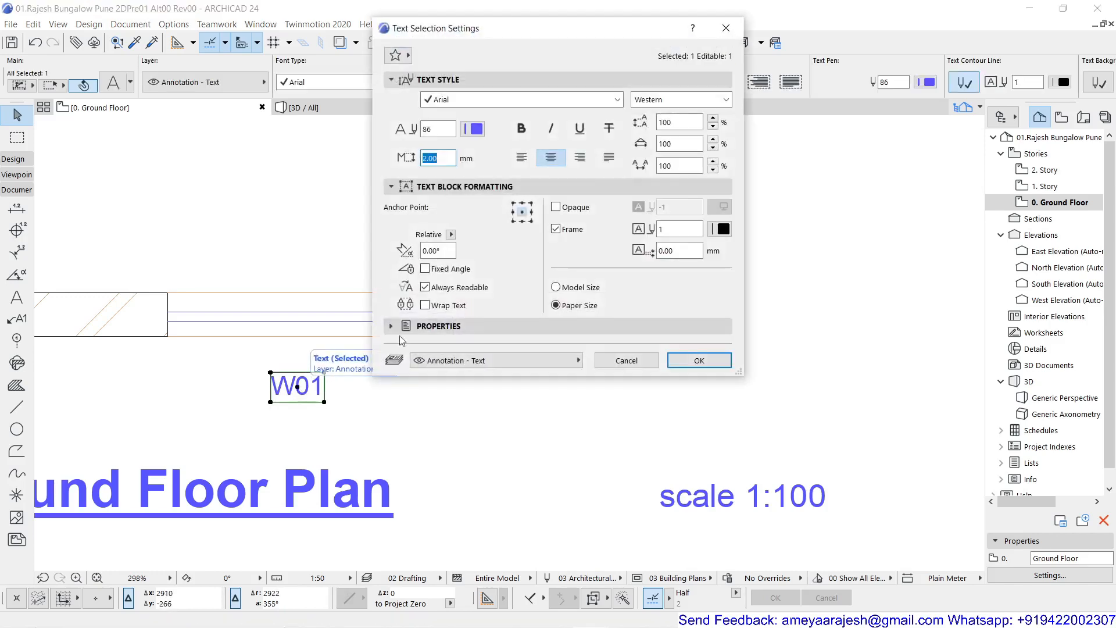
click(660, 250)
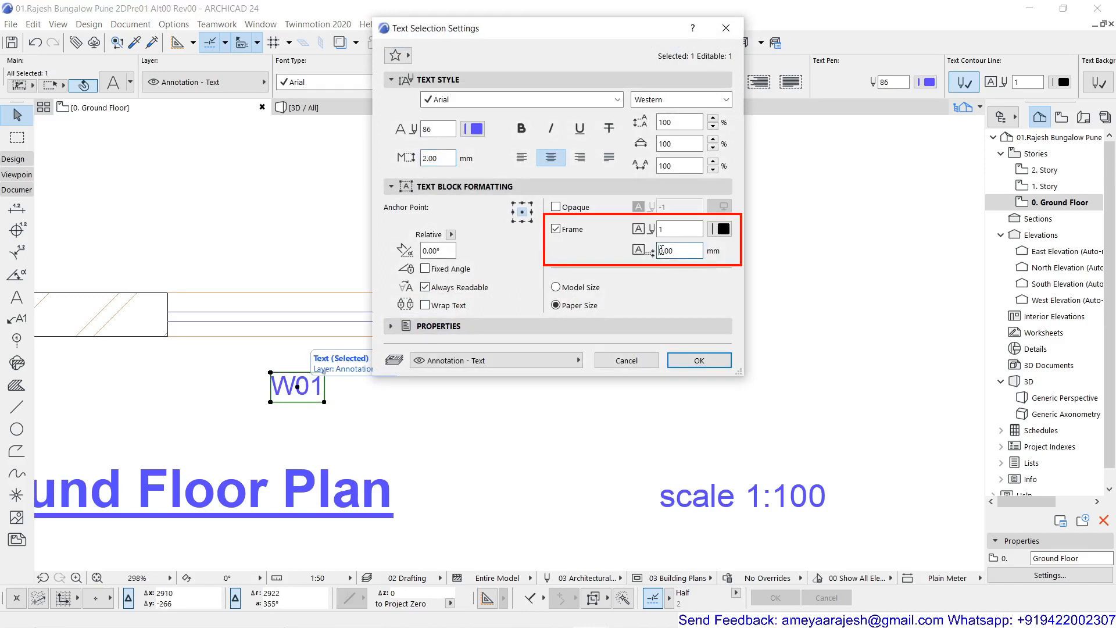
drag(659, 250, 676, 252)
text(1)
click(693, 361)
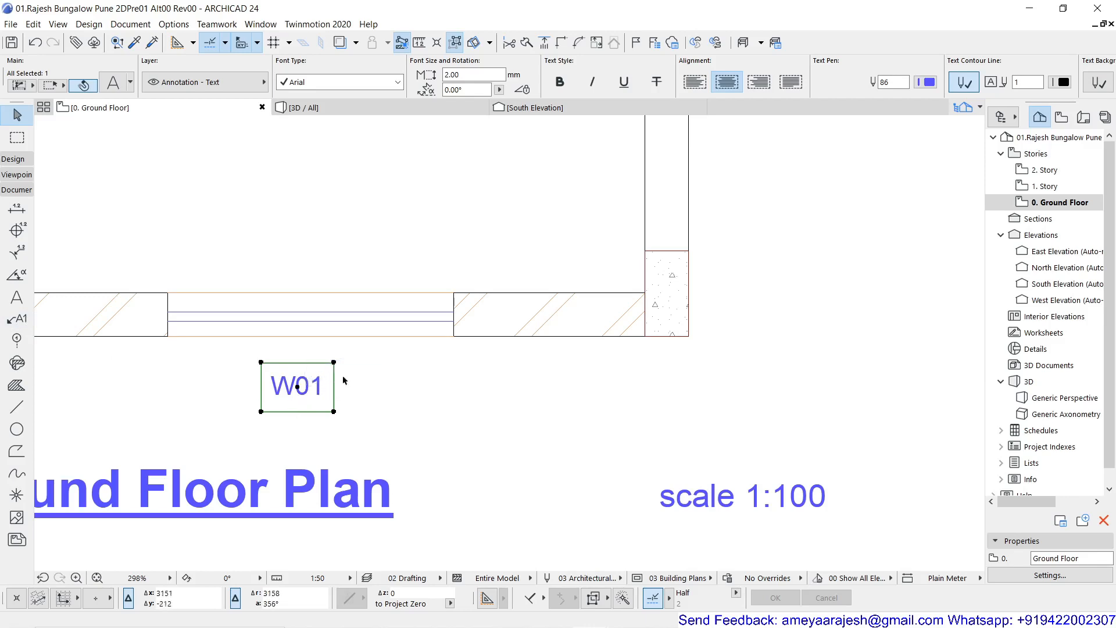
- Make the Ground Floor Plan title text block opaque with the light yellow fill pen 117
scroll(343, 375, down, 2)
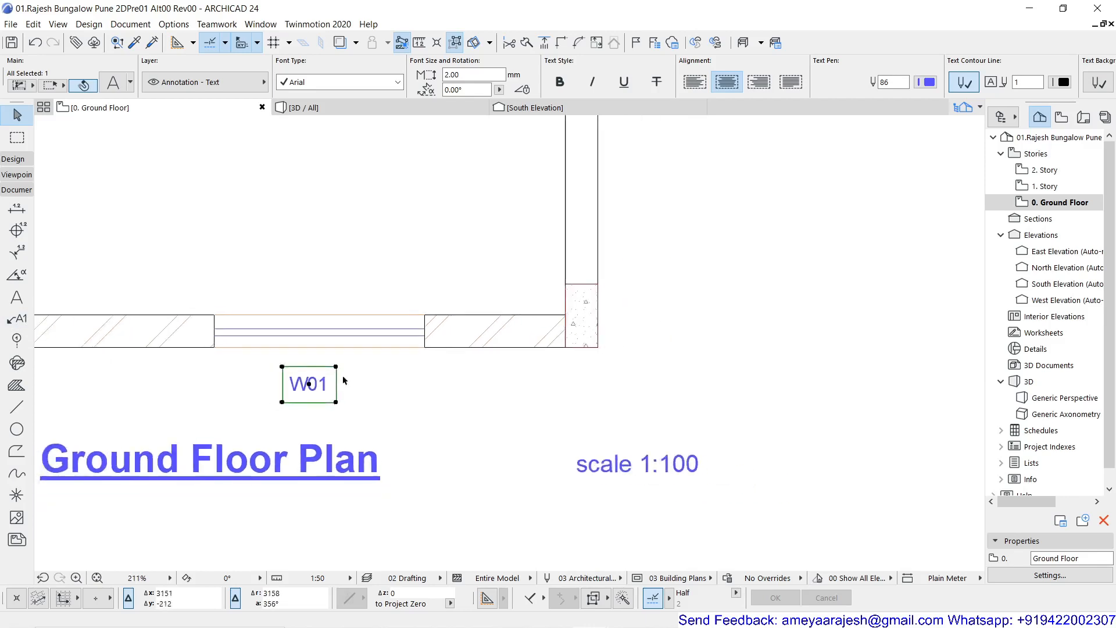
click(312, 467)
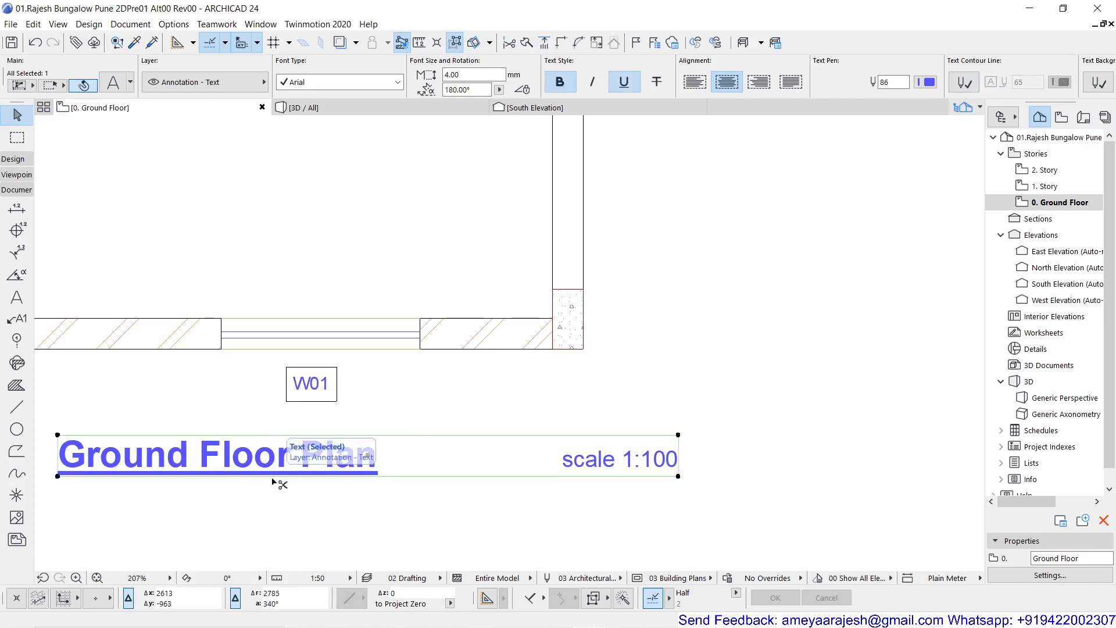
key(ctrl+t)
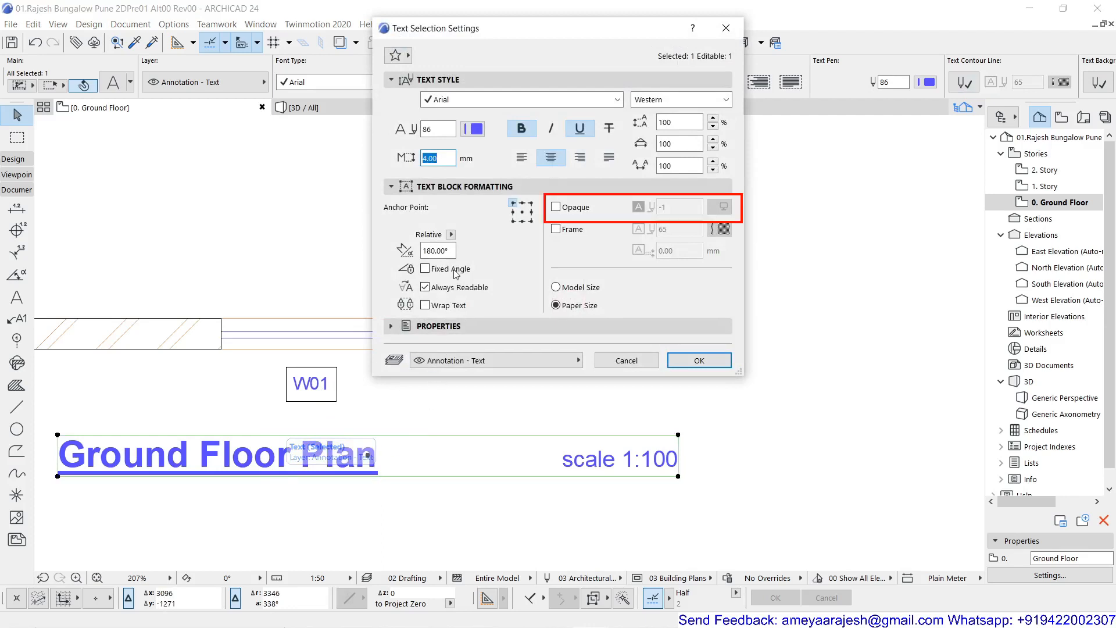
click(556, 207)
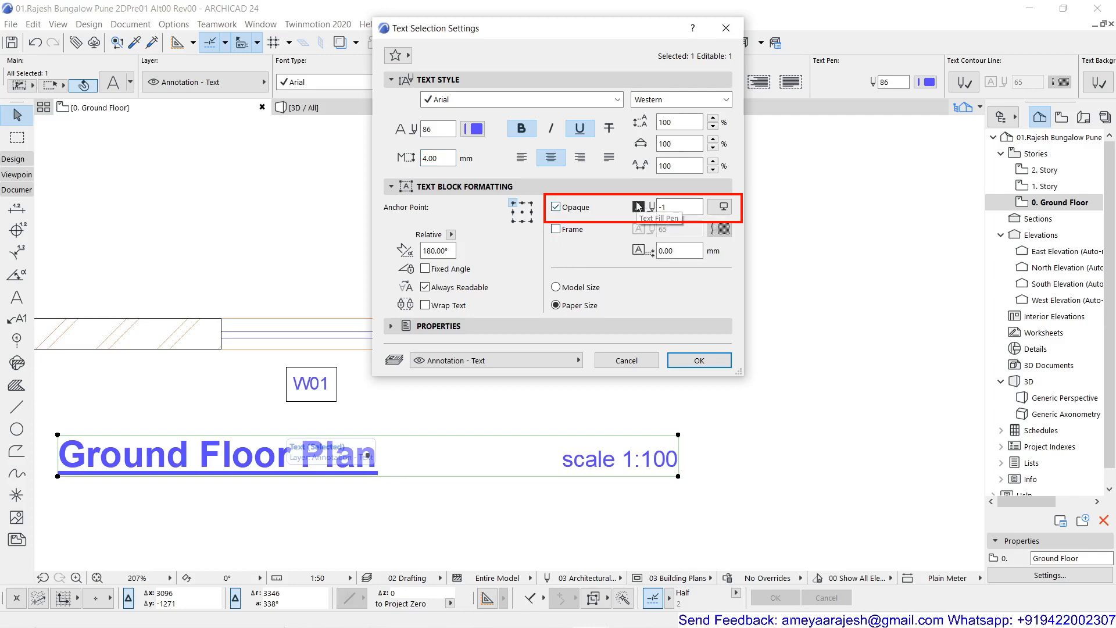
click(723, 207)
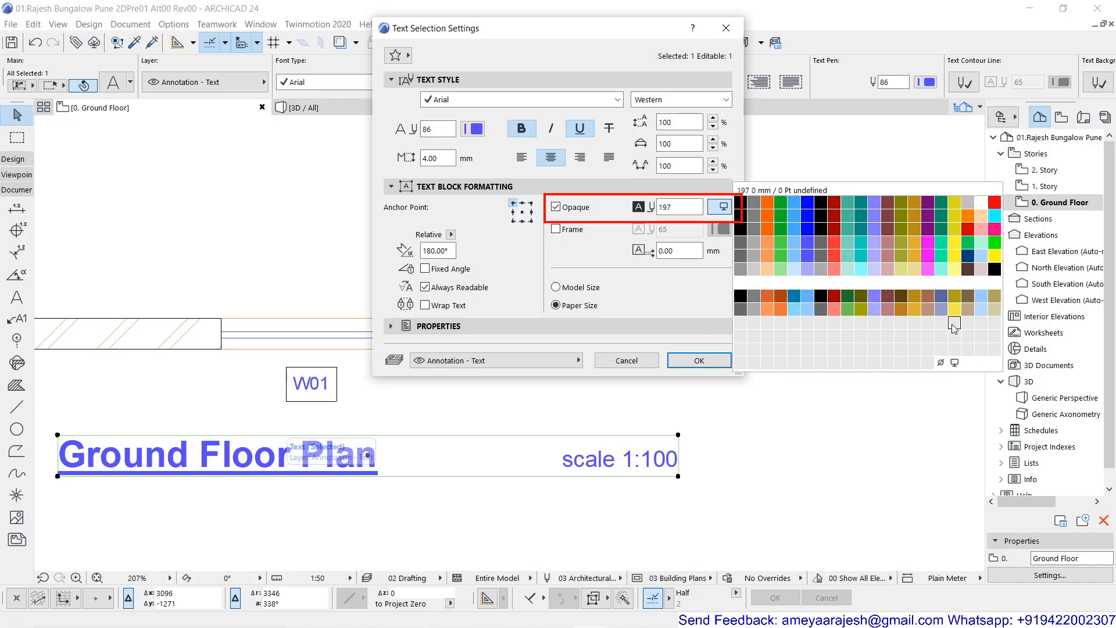
click(957, 269)
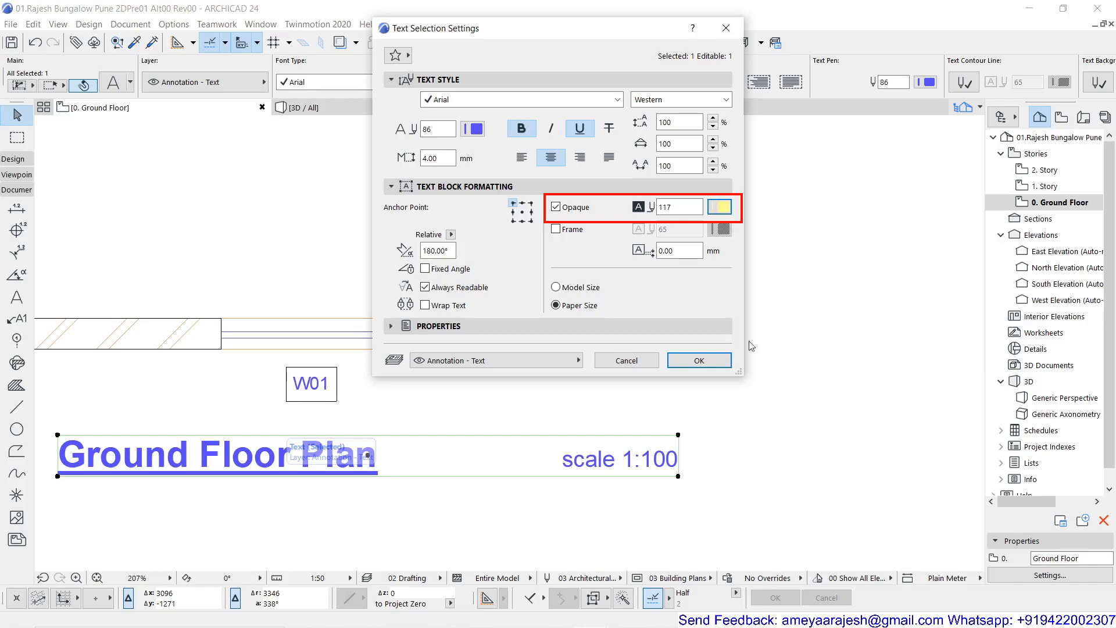
click(702, 362)
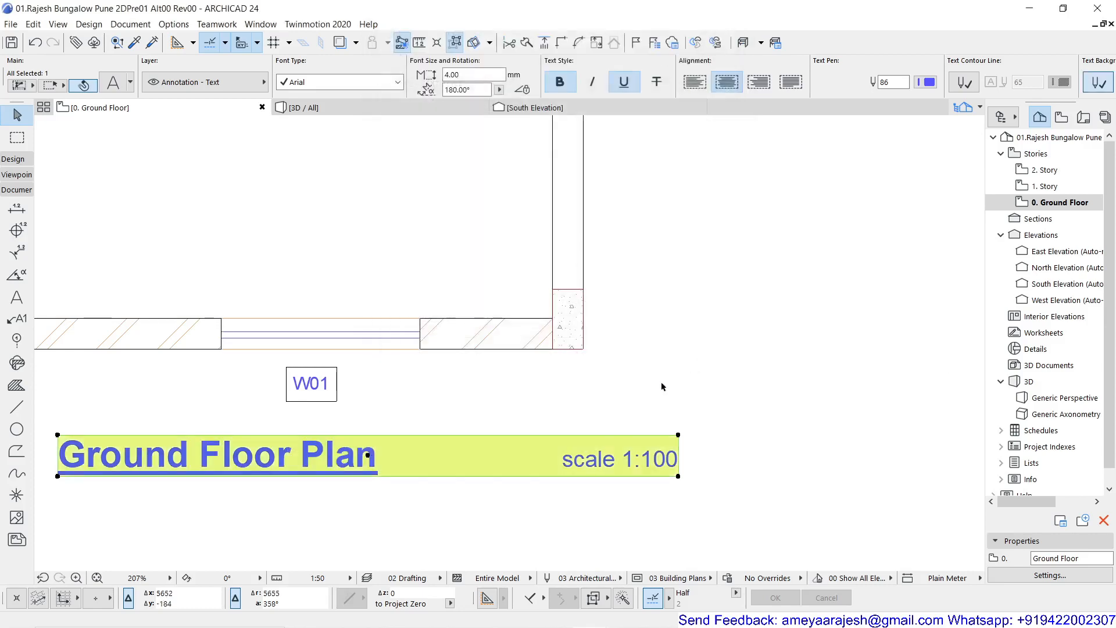
click(475, 512)
- Give the five numbered items in the Construction Material Specifications text a hanging indent of about 0.38 cm
scroll(341, 511, down, 2)
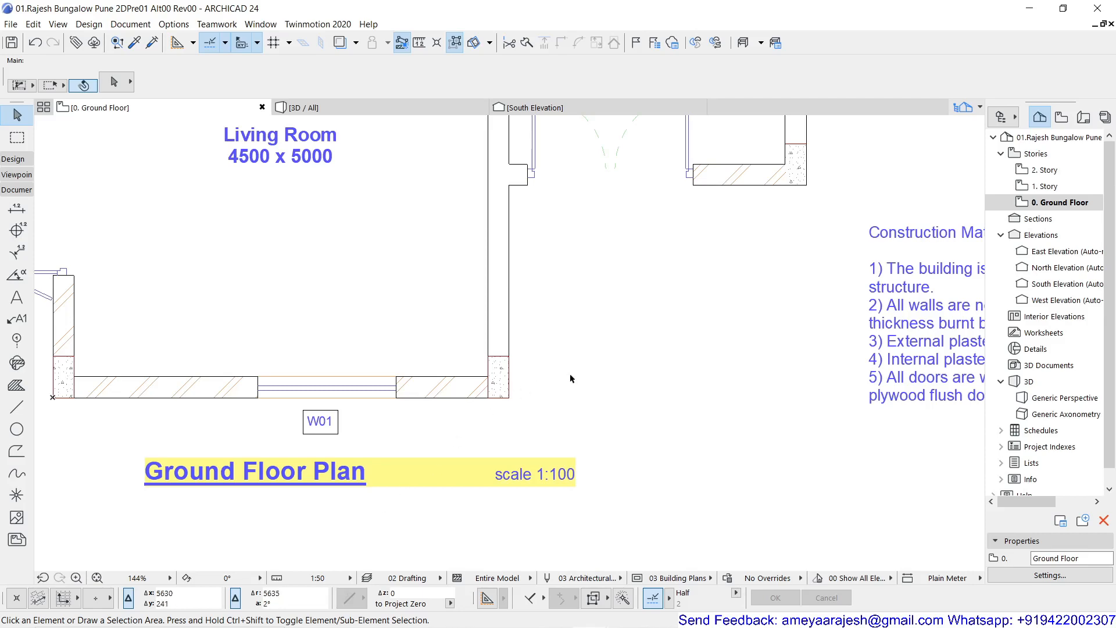
scroll(695, 355, down, 1)
middle_drag(695, 355, 432, 369)
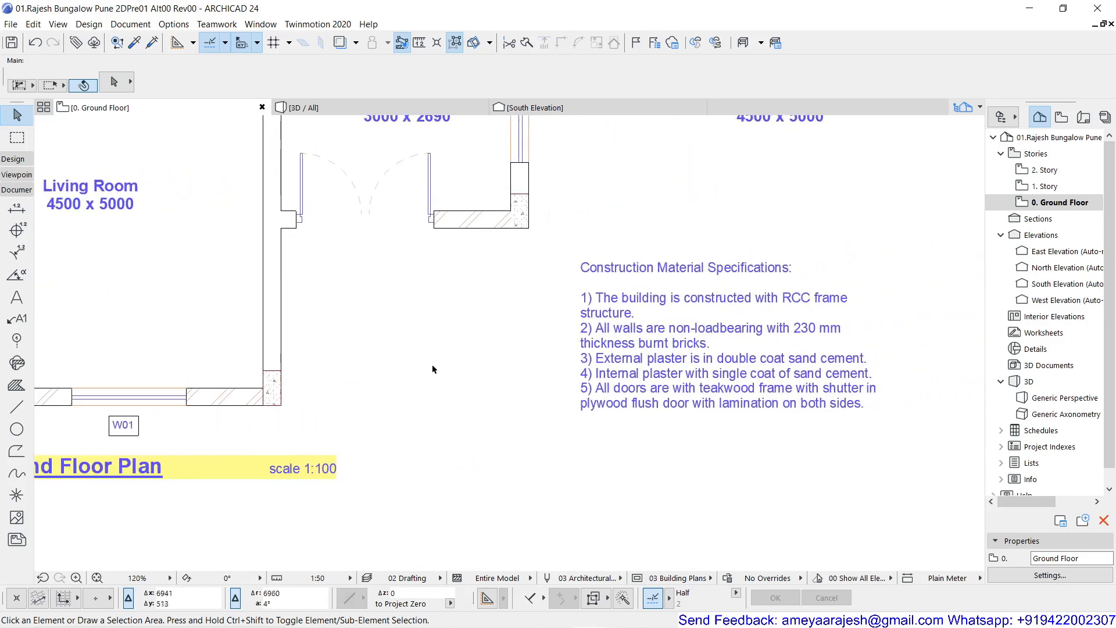
scroll(741, 339, up, 2)
middle_drag(730, 337, 574, 324)
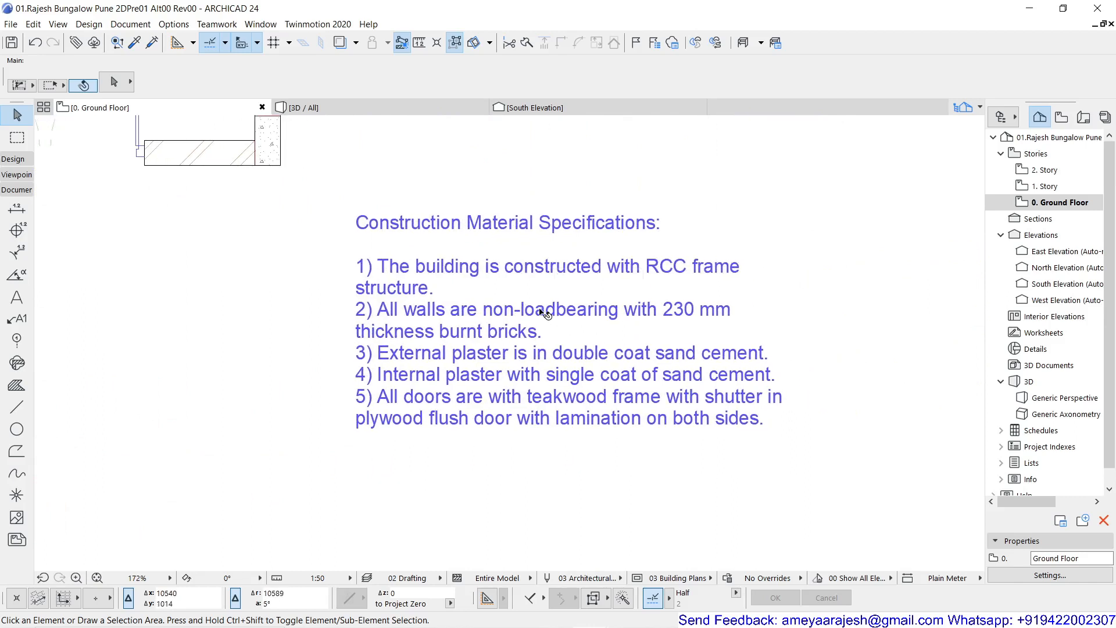
click(545, 314)
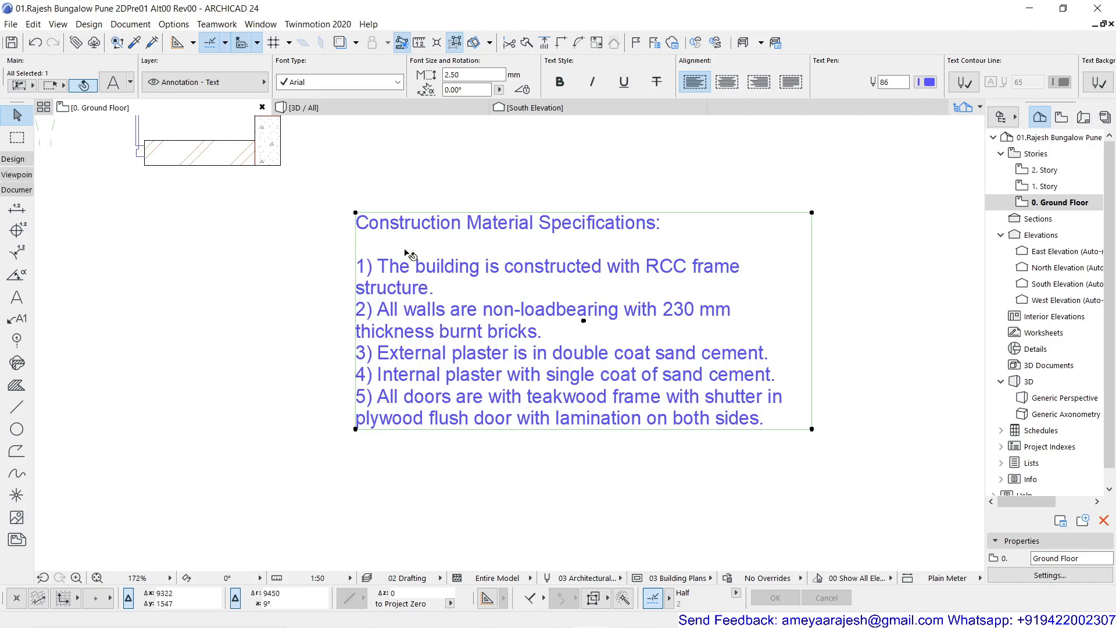
double_click(536, 250)
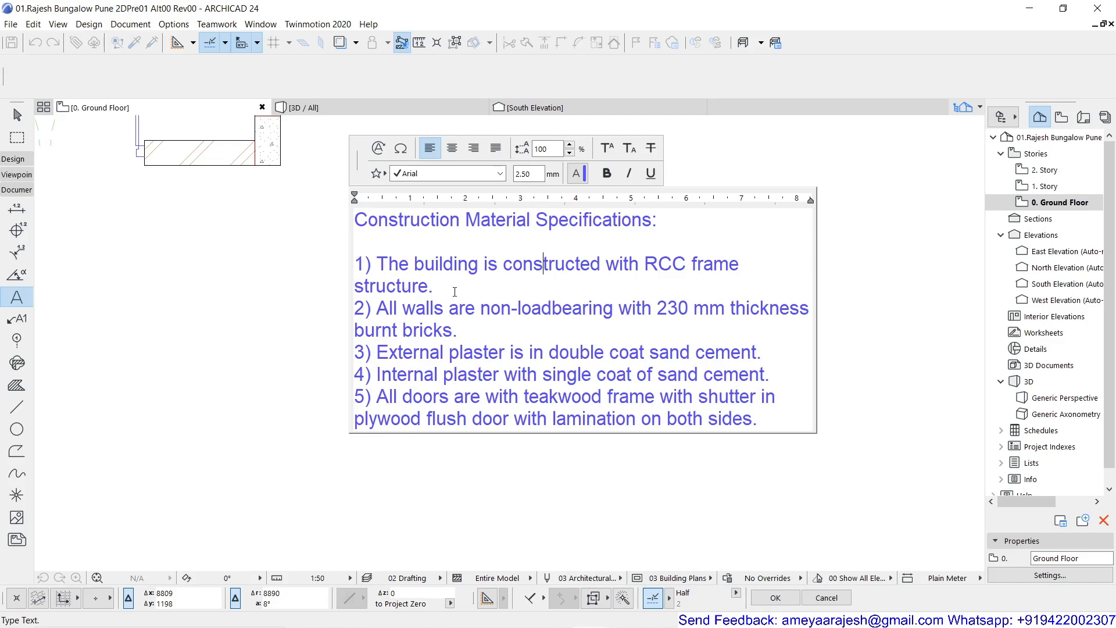
drag(357, 262, 773, 423)
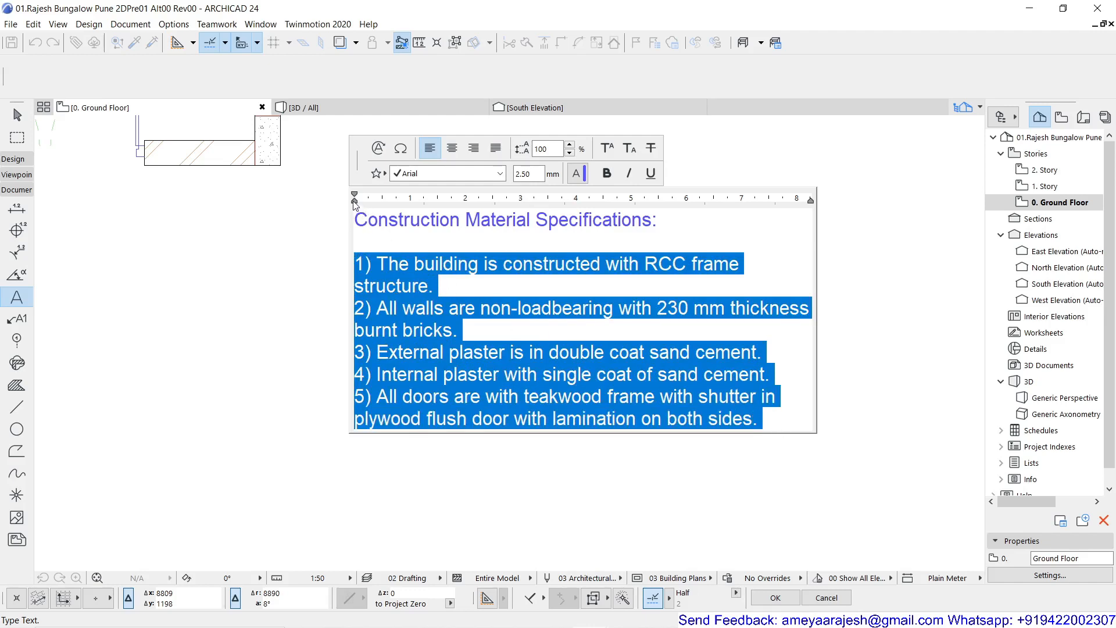
drag(354, 205, 376, 206)
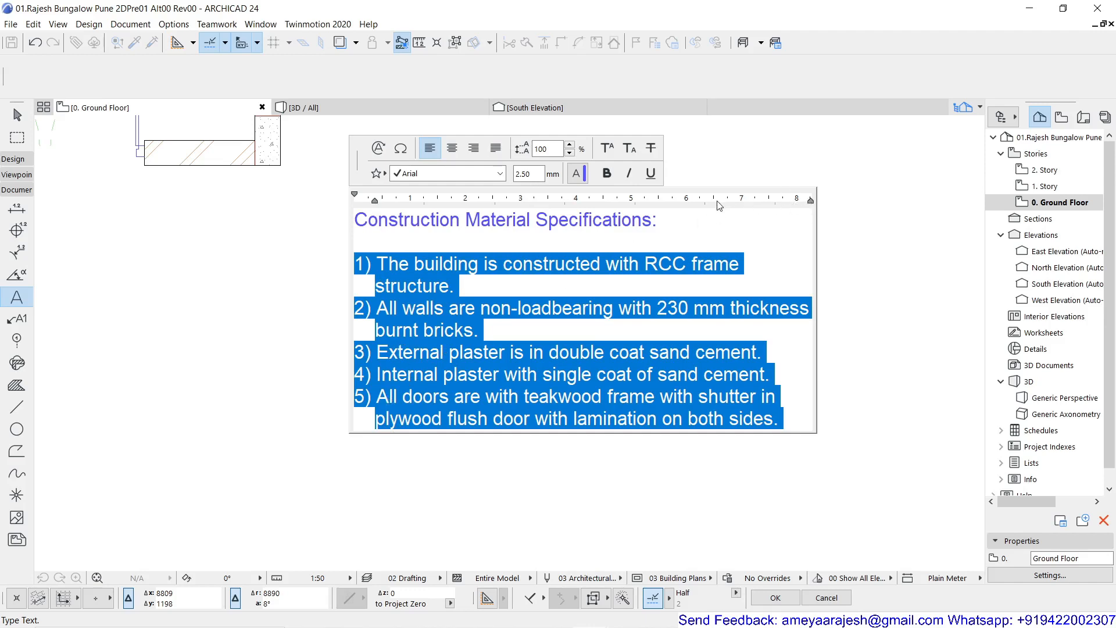
- Set the left side indent of the numbered specification items to exactly 0.40 cm
right_click(505, 203)
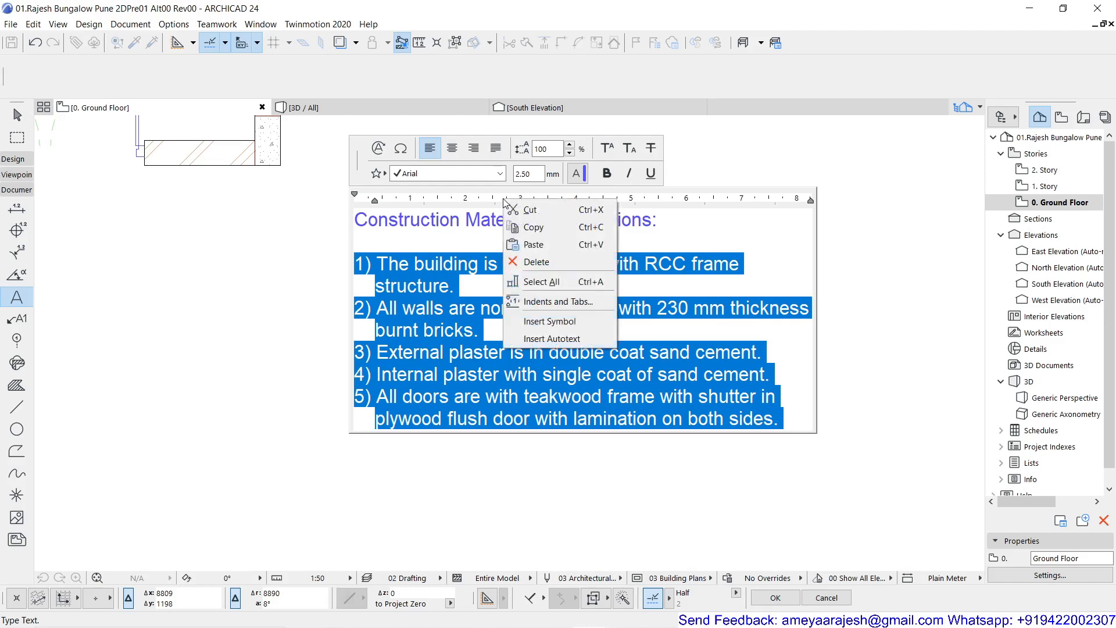
click(541, 302)
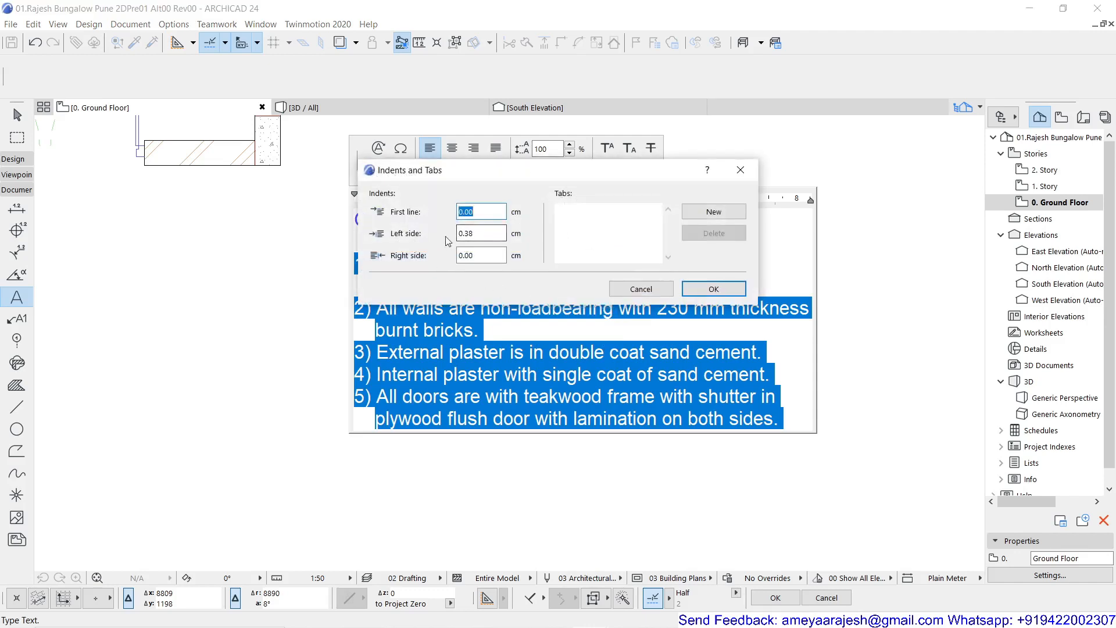
drag(466, 233, 478, 233)
text(40)
click(695, 290)
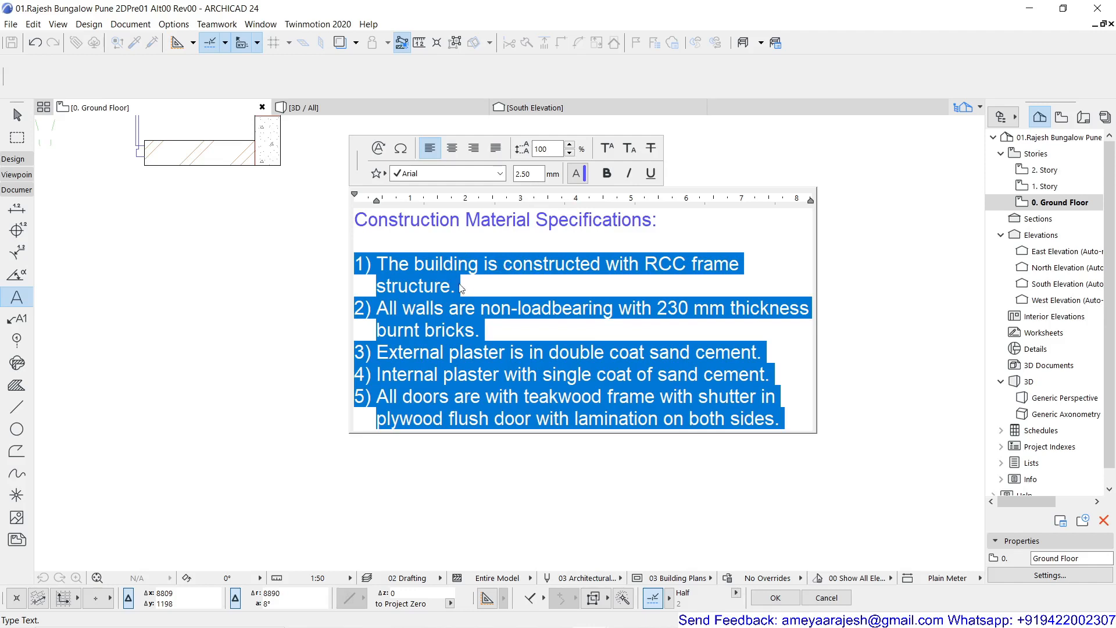
- Add tab stops at 3.00 cm and 4.00 cm to the first numbered item in the Construction Material Specifications text
click(468, 287)
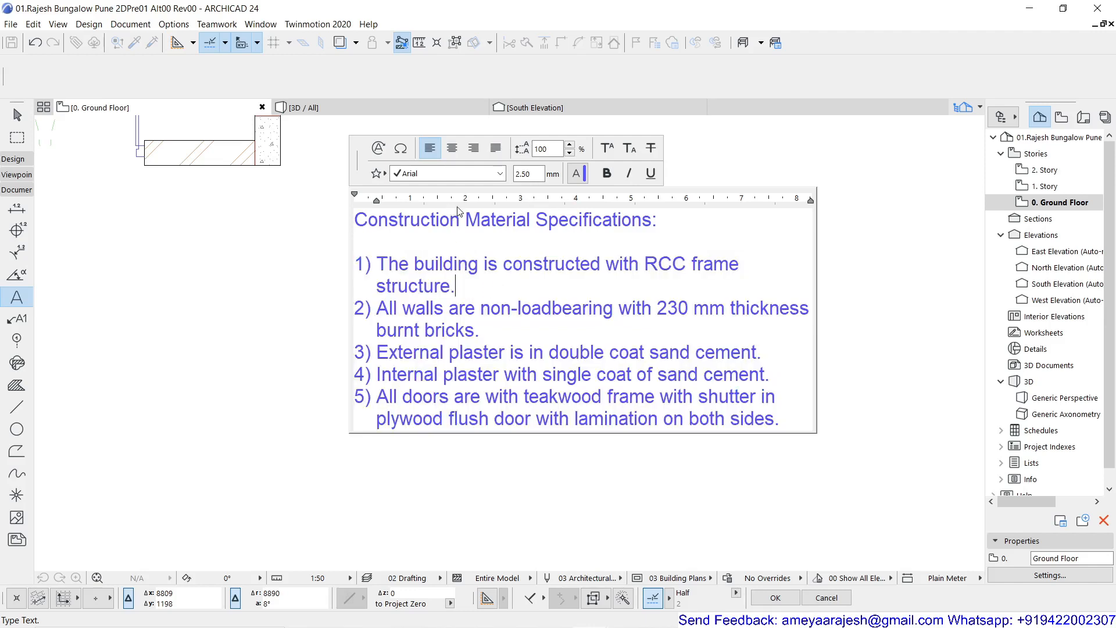
drag(459, 201, 520, 203)
right_click(521, 201)
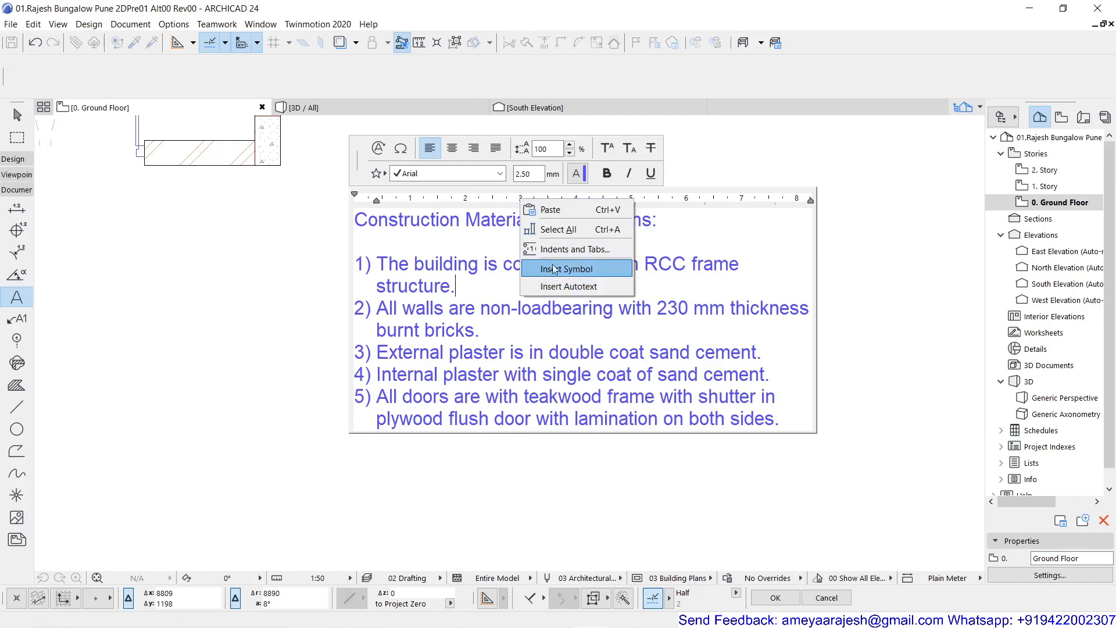
click(555, 249)
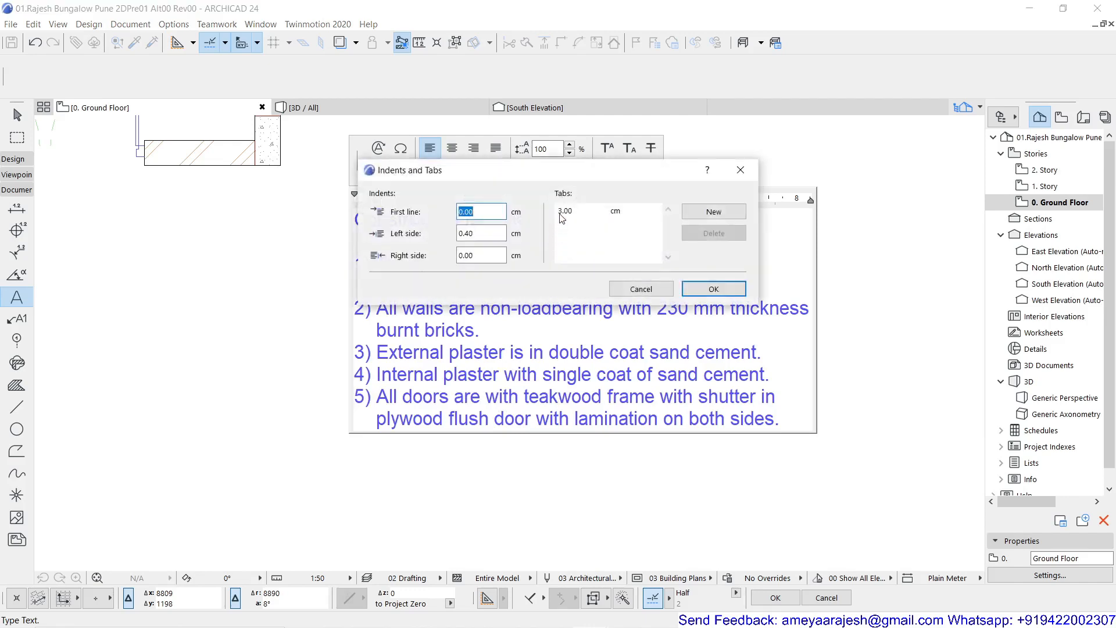
click(685, 213)
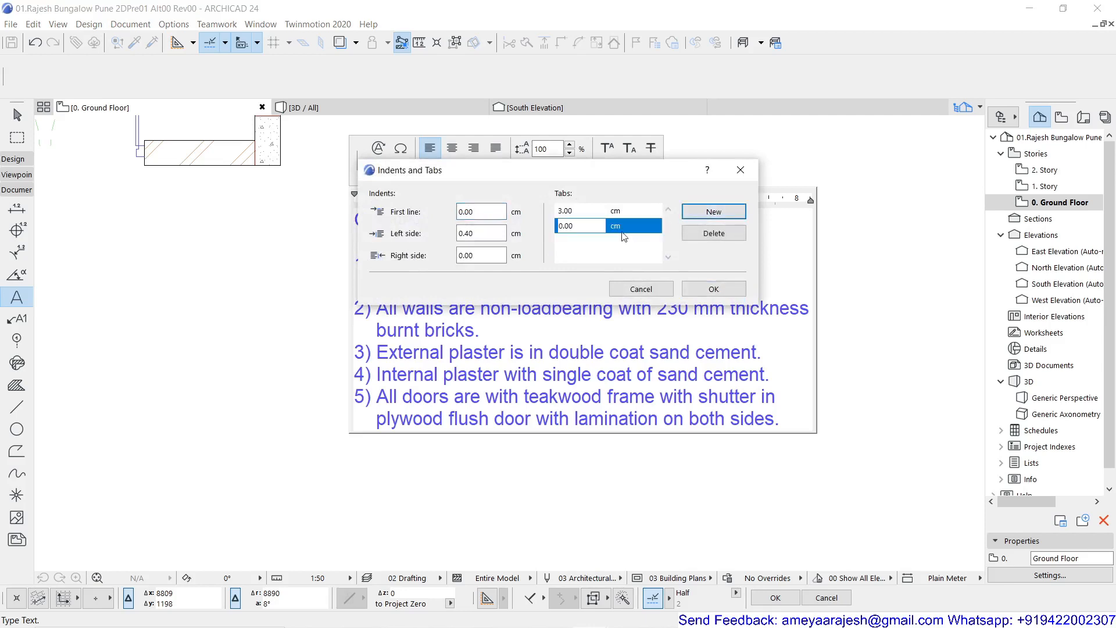
drag(575, 224, 538, 225)
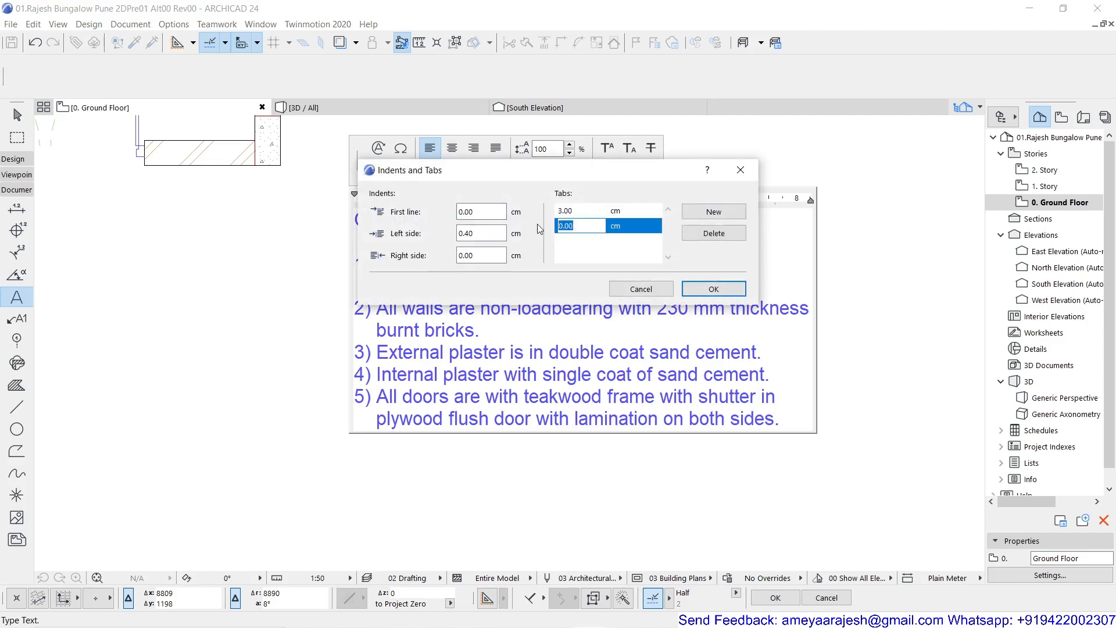
text(4.00)
click(709, 291)
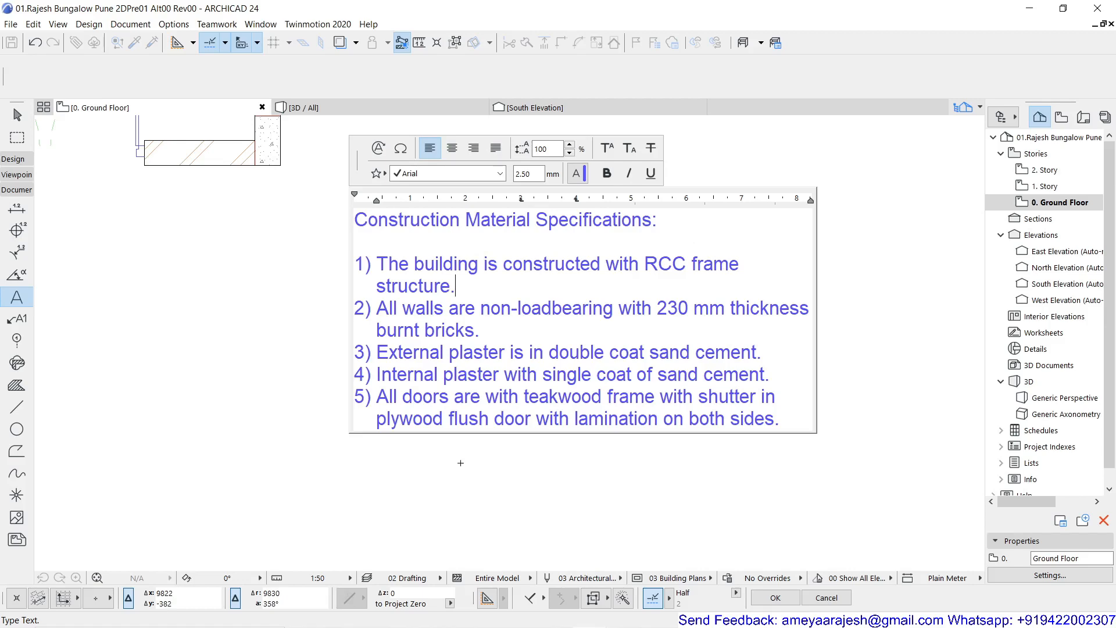
click(460, 462)
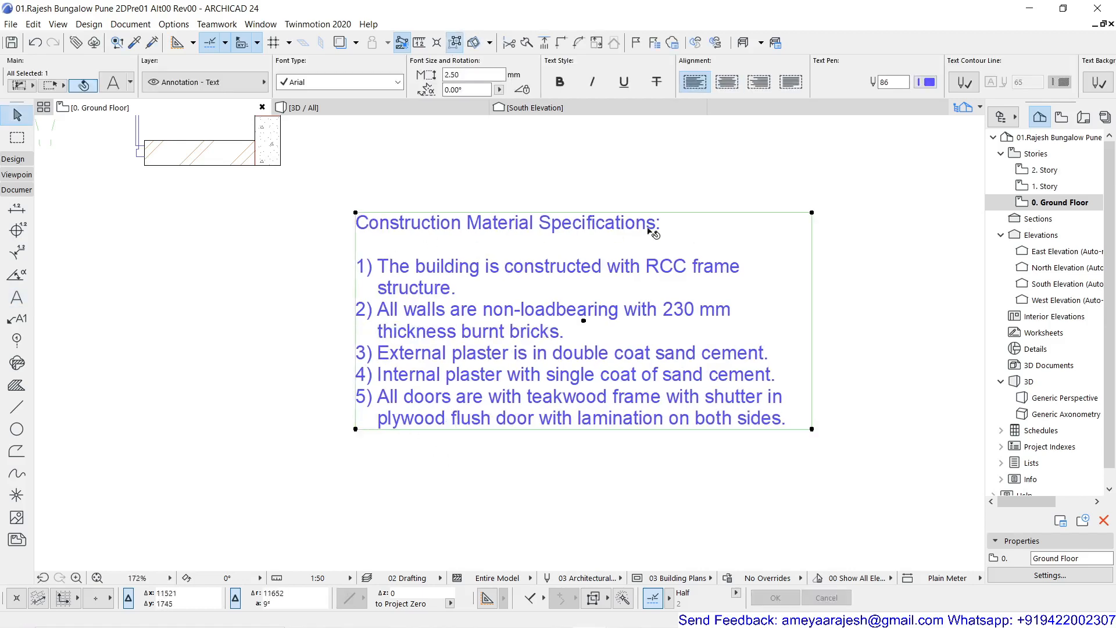
- Check the Model Size or Paper Size choice in the text settings of the Living Room label above window W01
scroll(347, 493, down, 2)
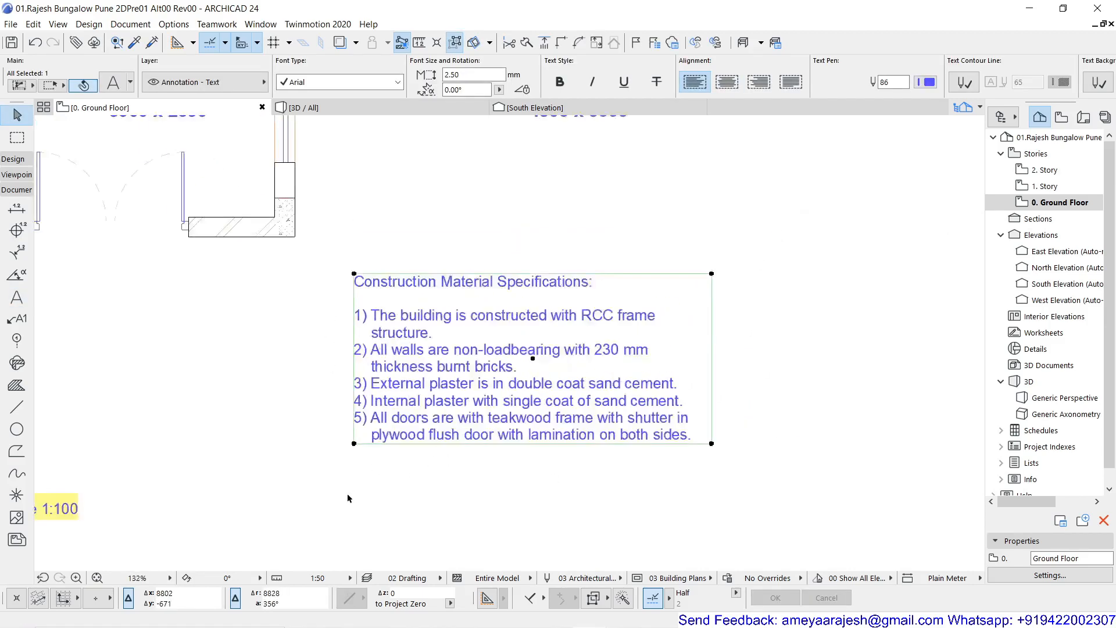
scroll(348, 494, down, 2)
middle_drag(272, 438, 519, 440)
scroll(572, 403, down, 1)
click(556, 385)
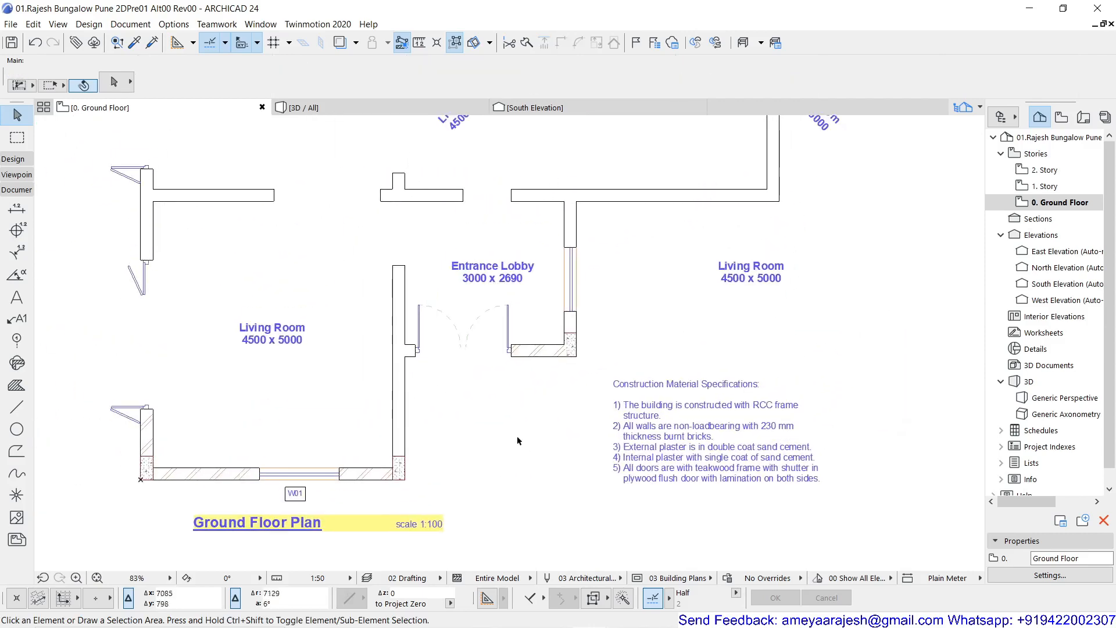
click(293, 342)
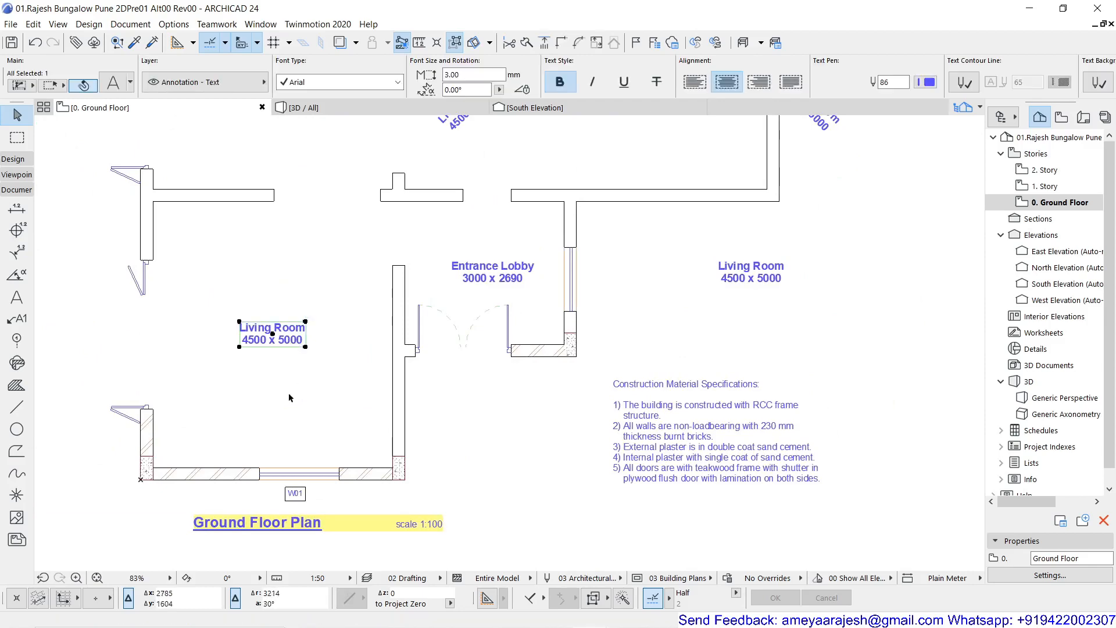
key(ctrl+t)
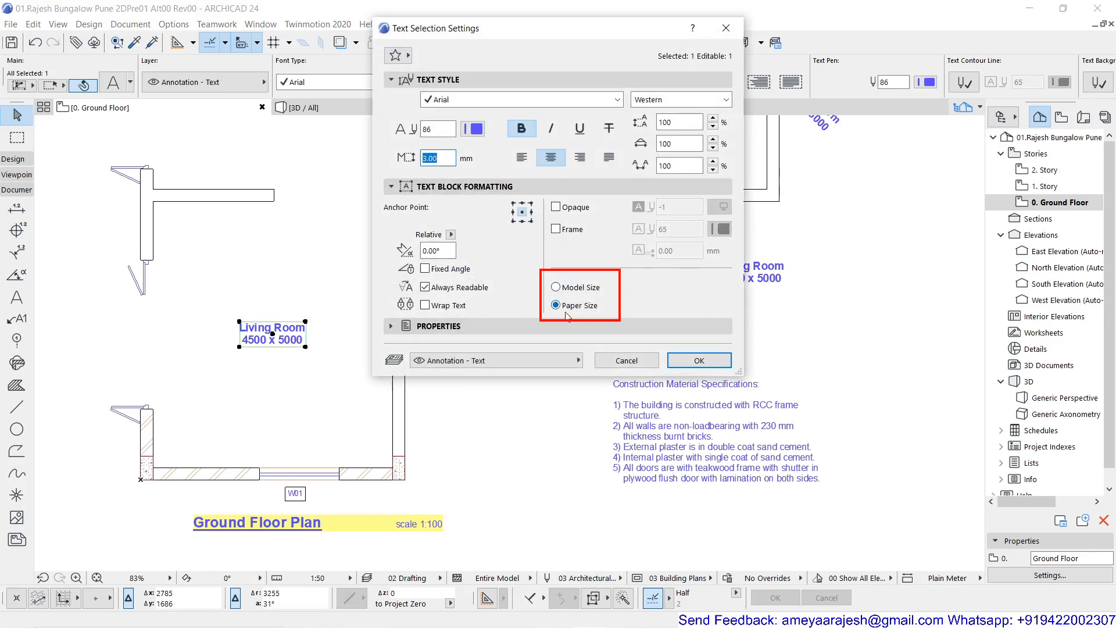
click(698, 360)
click(514, 403)
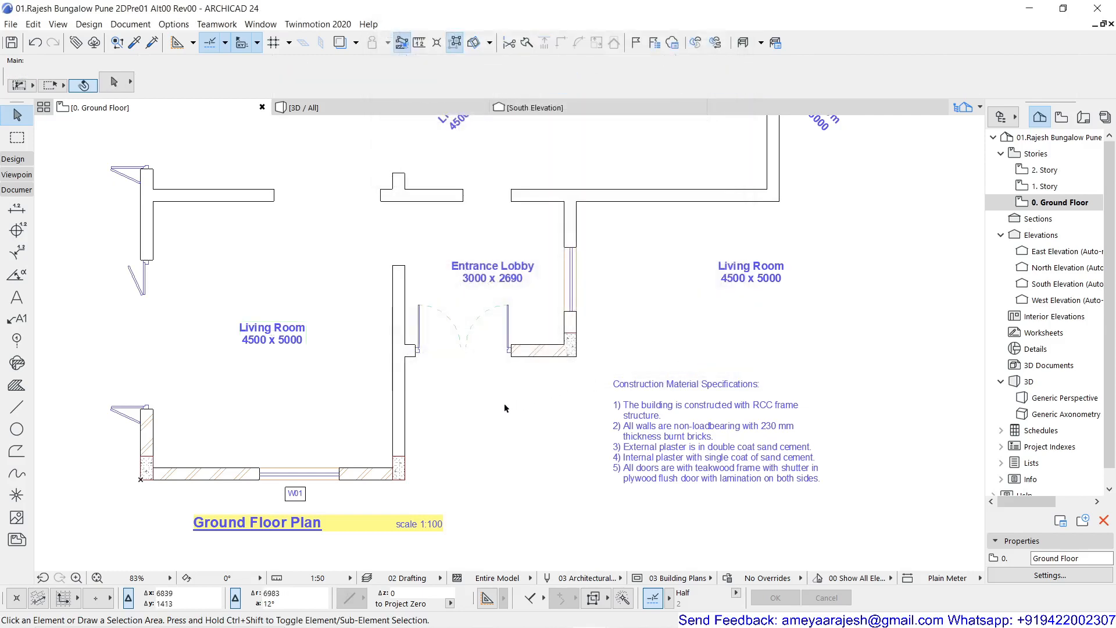
- Draw a rectangle of lines along the inner wall faces of the Living Room above window W01, between its opposite corners
scroll(526, 386, down, 3)
scroll(529, 381, up, 2)
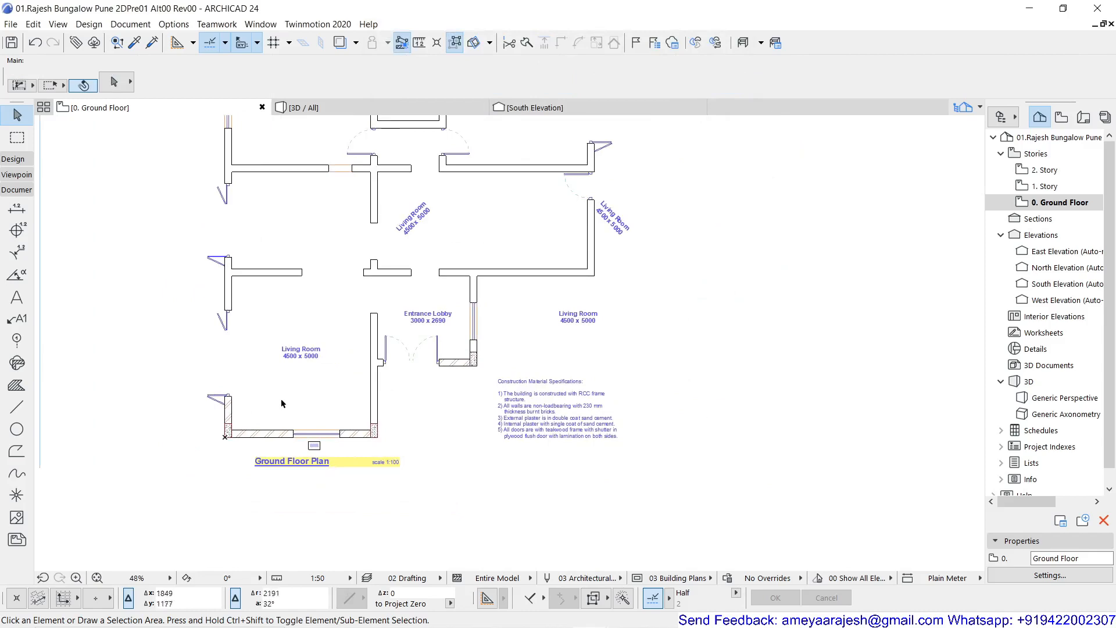
scroll(280, 397, up, 2)
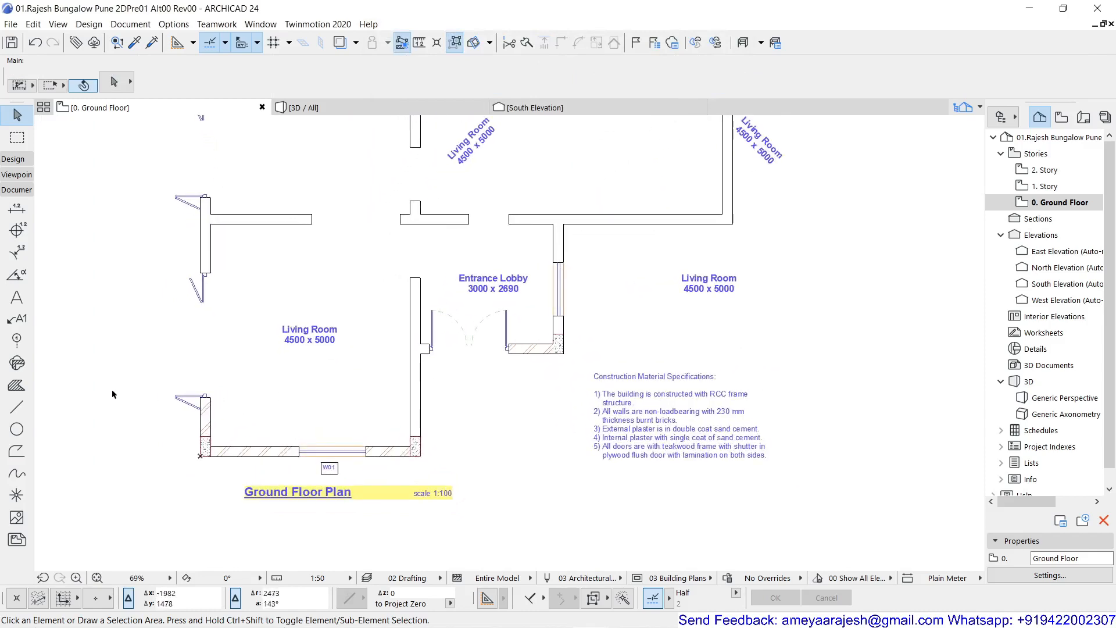
click(16, 408)
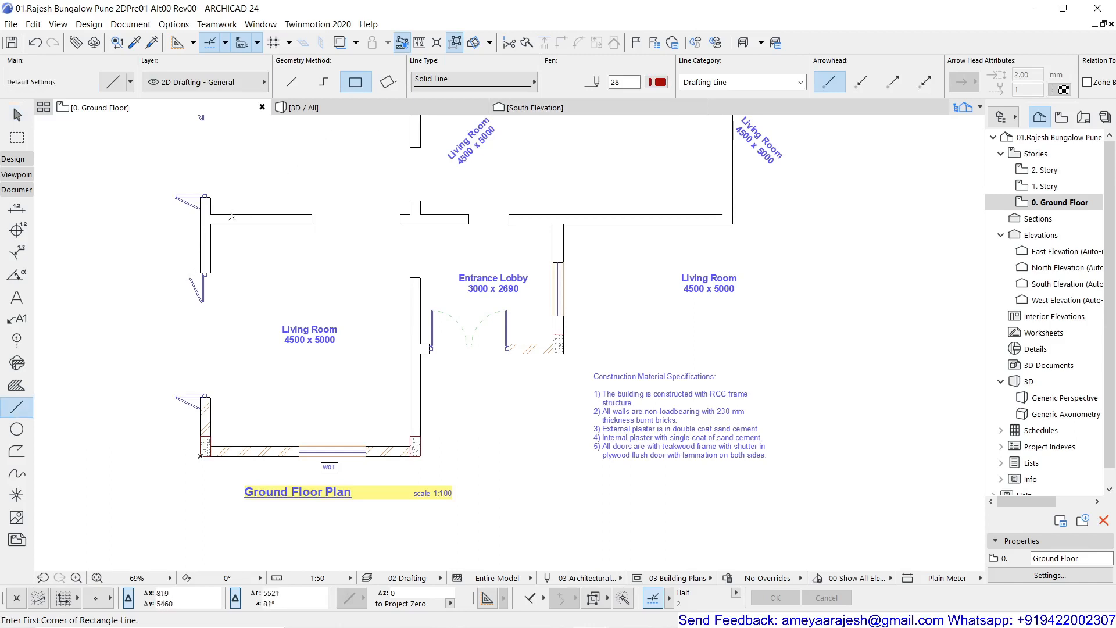
click(211, 224)
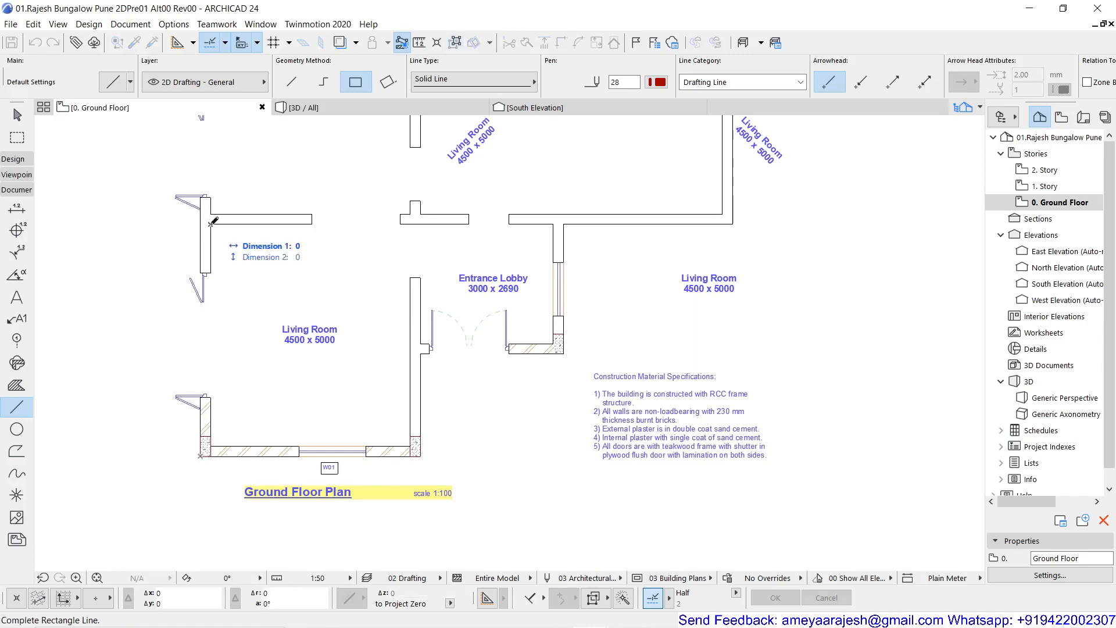
click(410, 445)
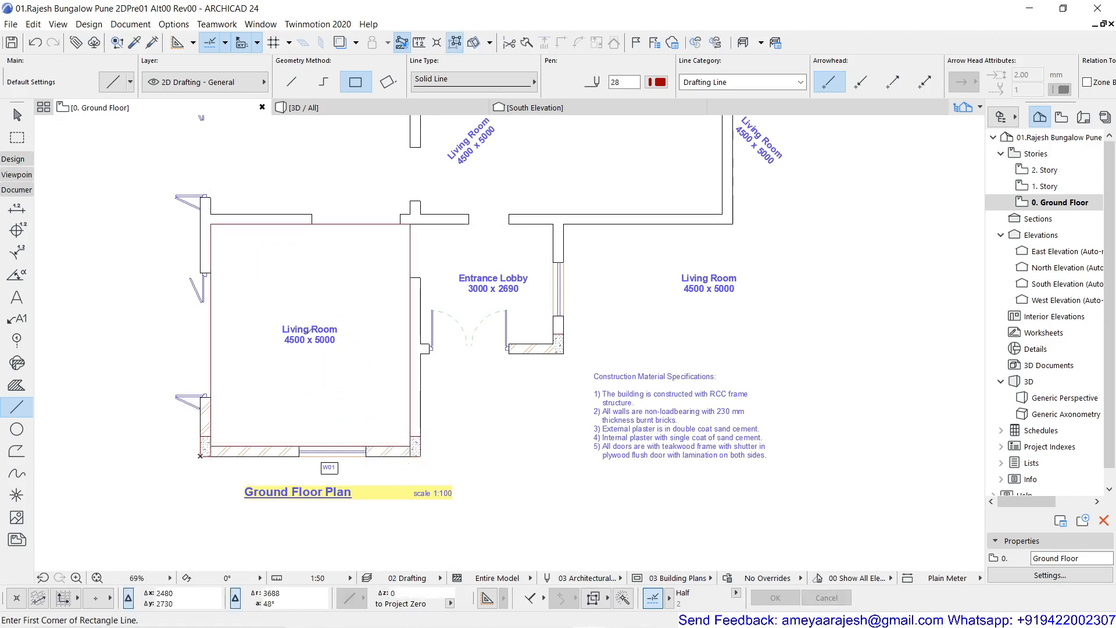
key(Escape)
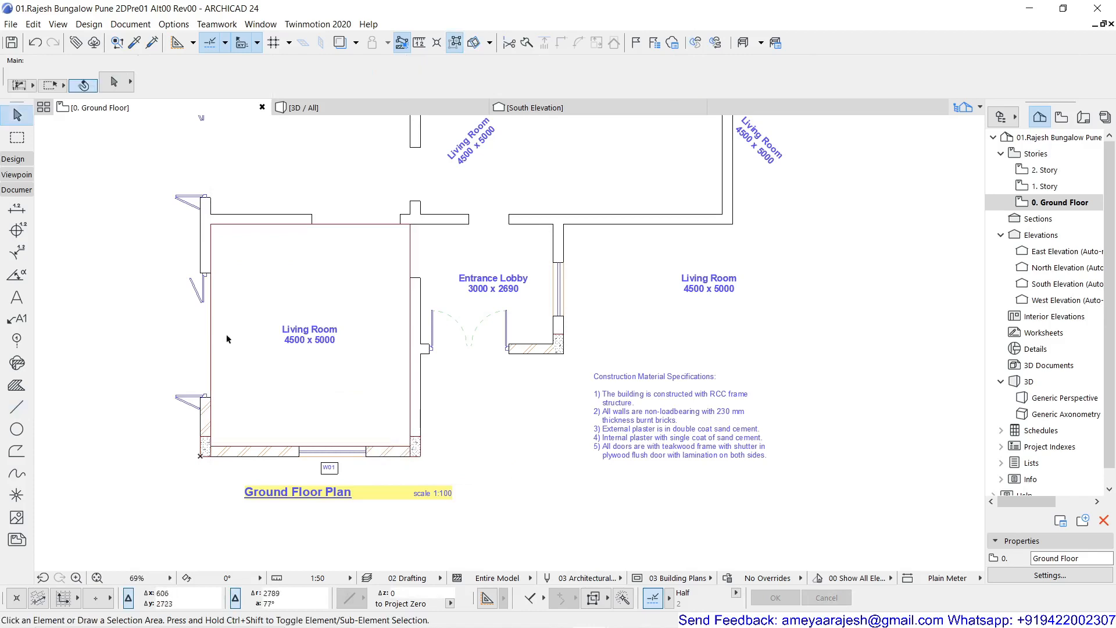
- Move all four lines of the room rectangle about 14400 mm horizontally into the empty area right of the plan
click(211, 333)
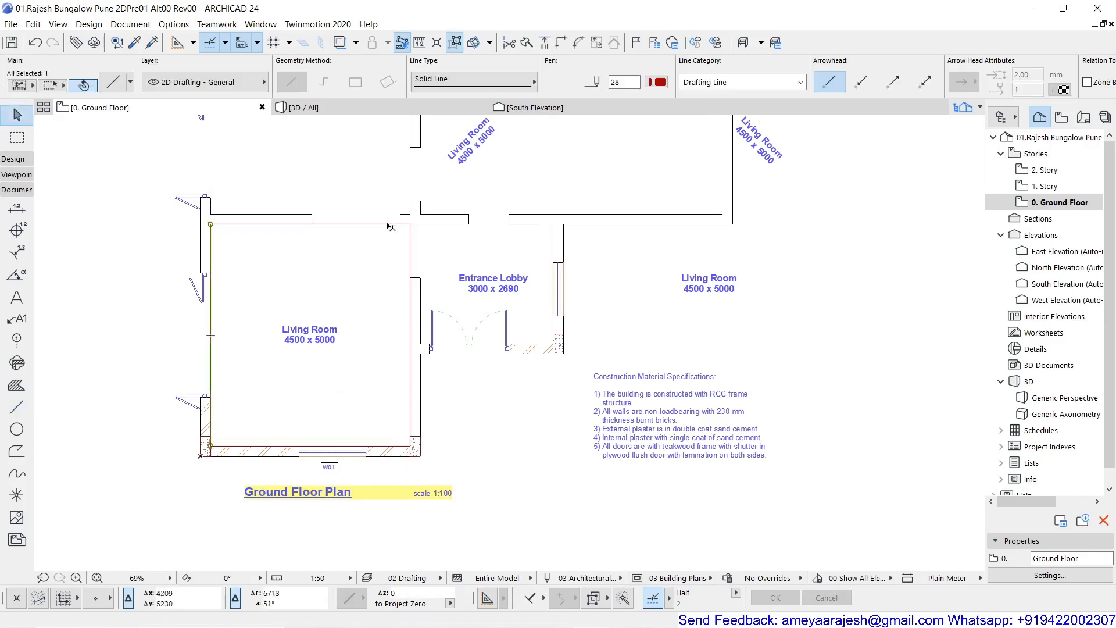
click(458, 43)
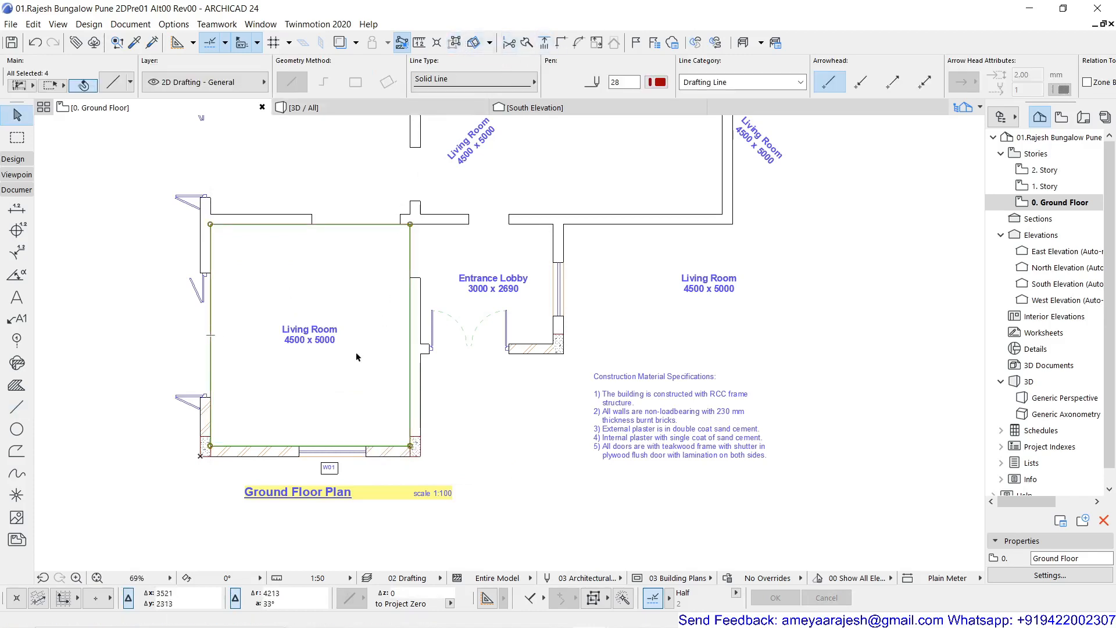
key(ctrl+d)
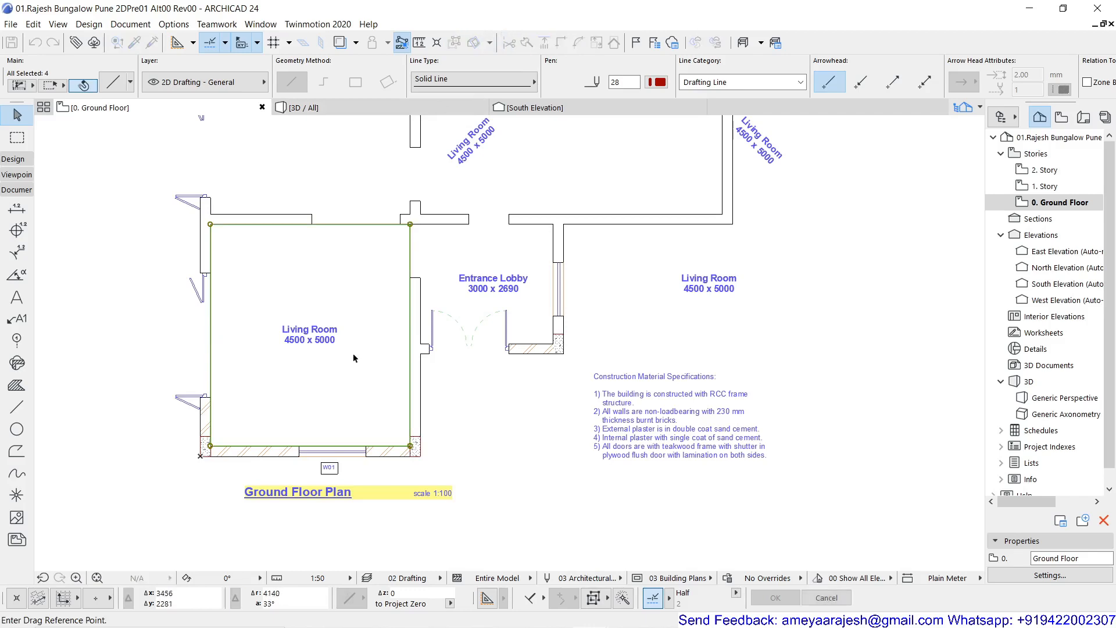
click(210, 224)
middle_drag(625, 246, 255, 241)
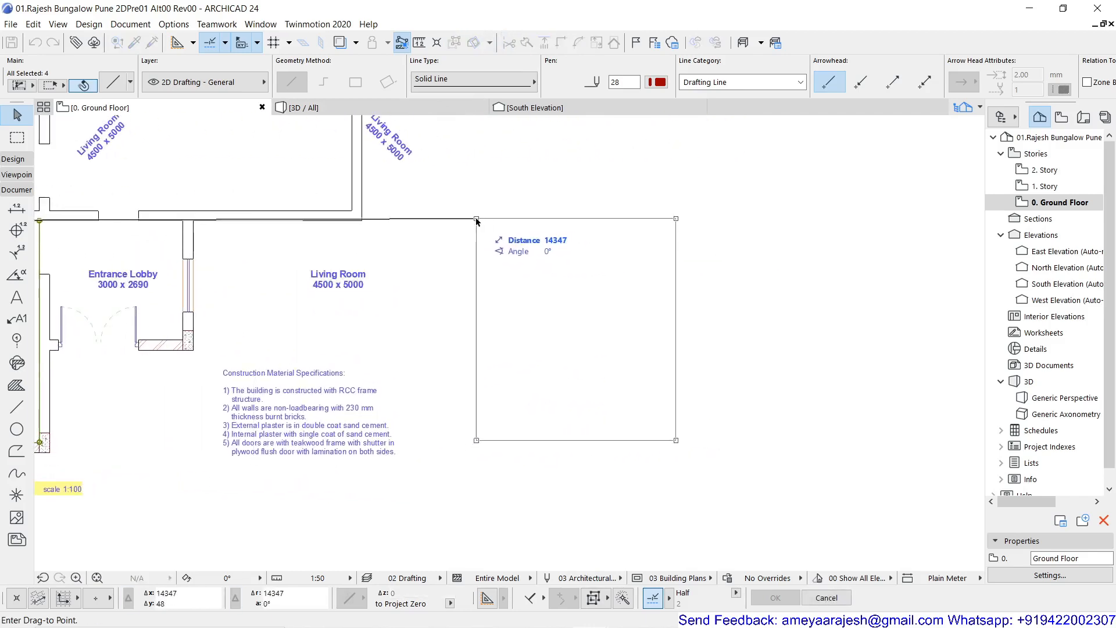
click(477, 221)
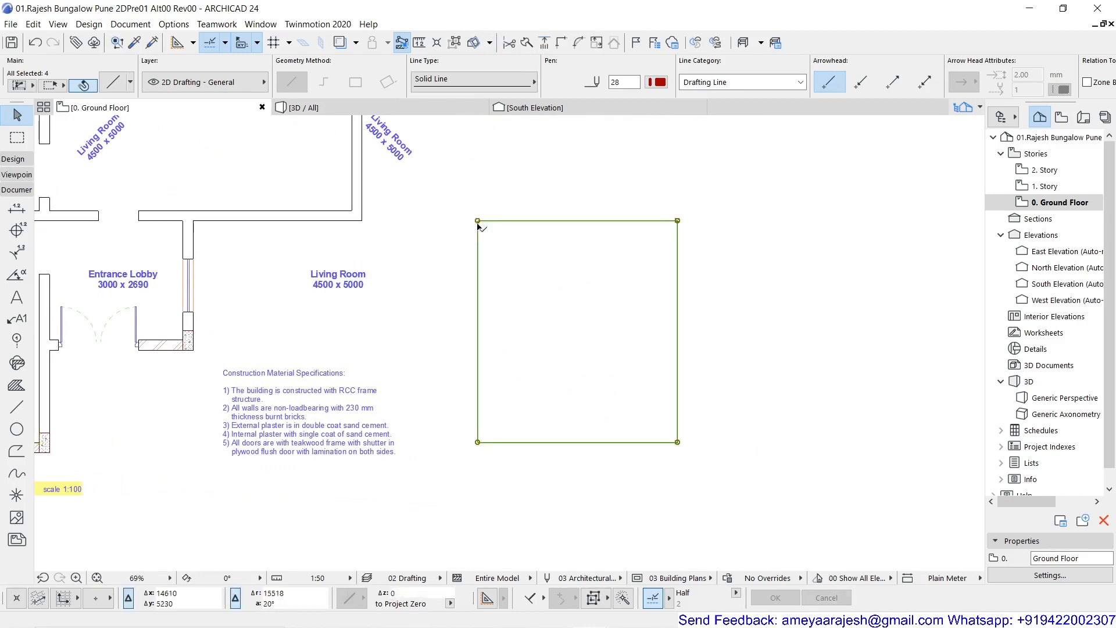
- Place a copy of the rectangle about 5960 mm to its right, level with the original
key(ctrl+d)
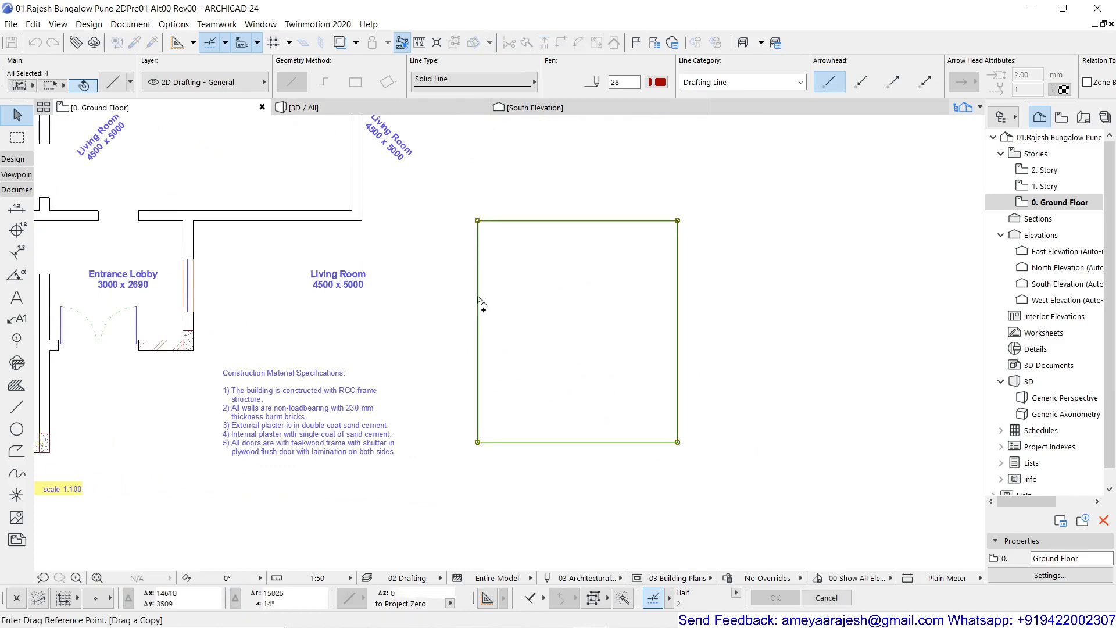
click(477, 221)
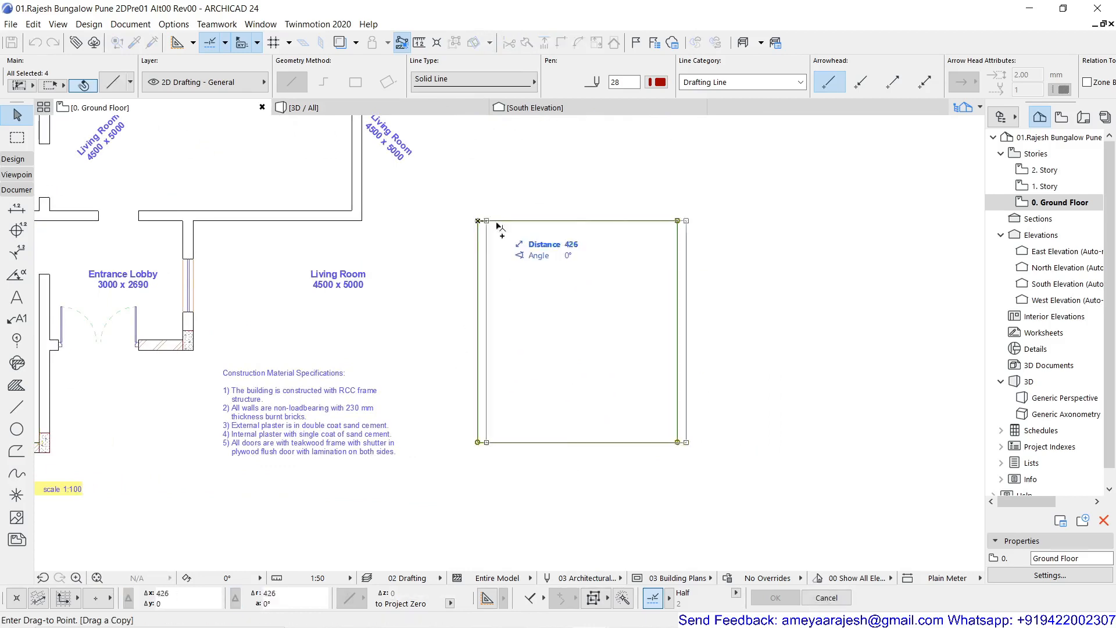
click(744, 221)
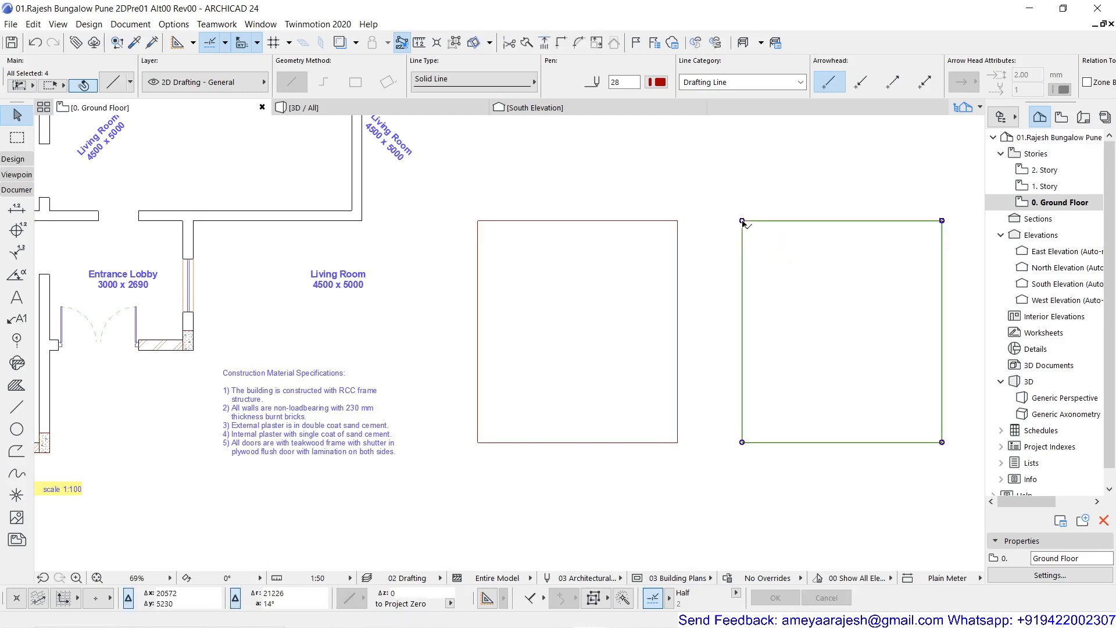
click(545, 391)
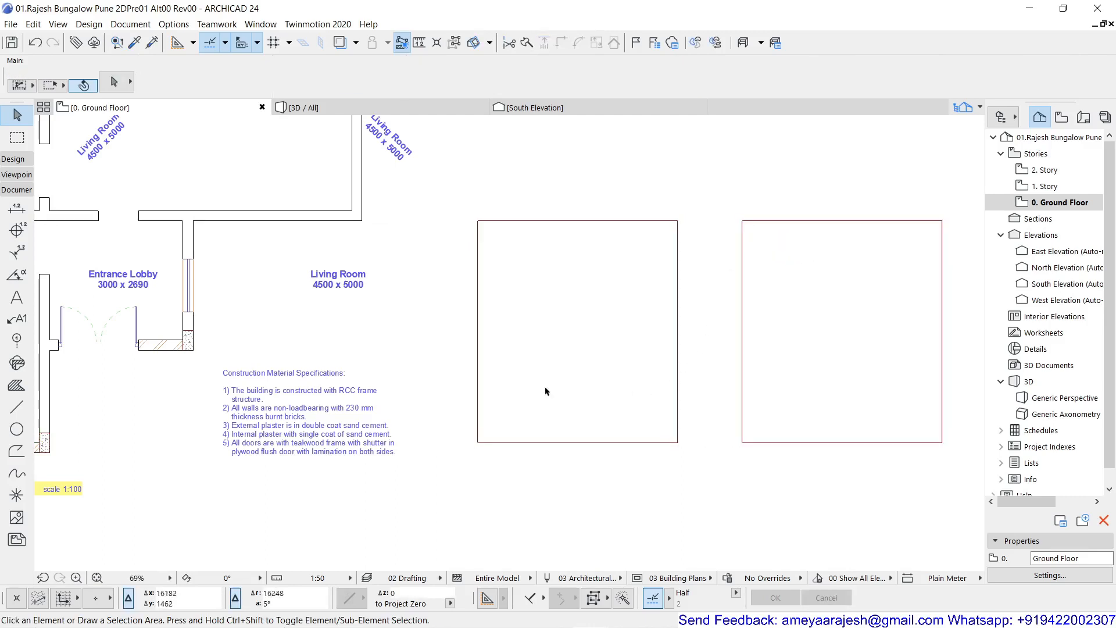
- Move the Living Room label above the specifications to the exact centre of the first rectangle, snapping midway between its opposite corners
click(339, 279)
click(339, 280)
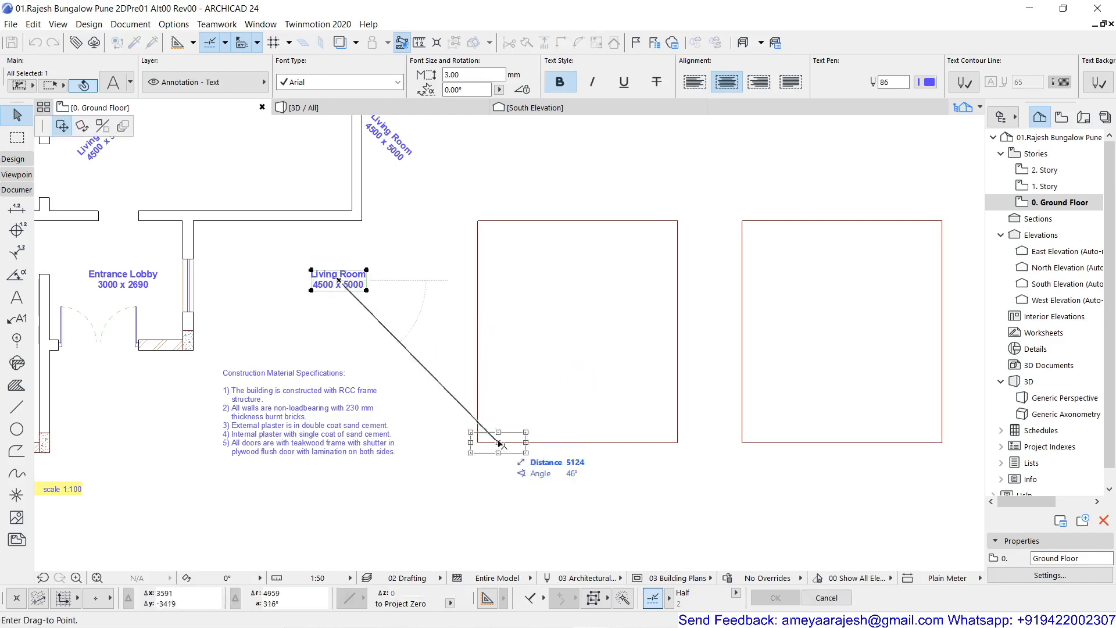
click(528, 601)
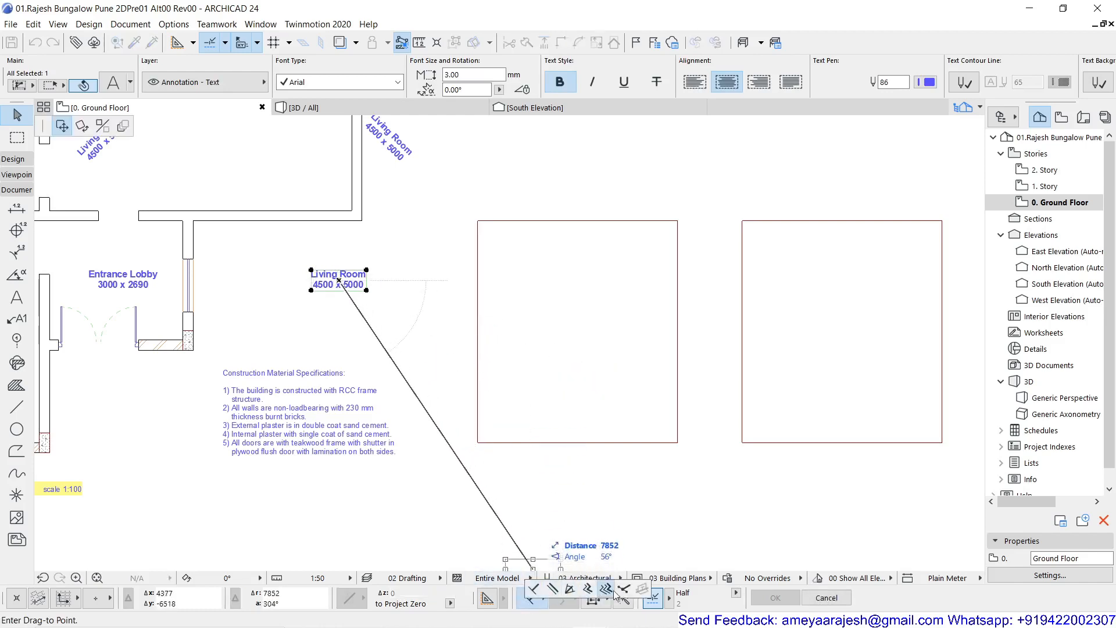
click(623, 588)
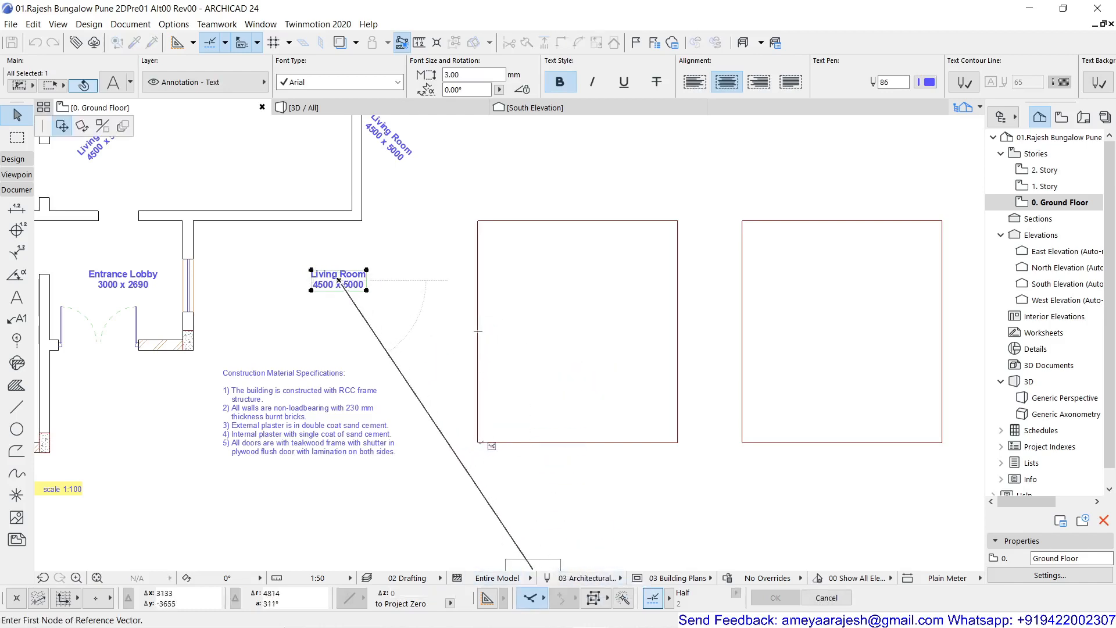
click(477, 442)
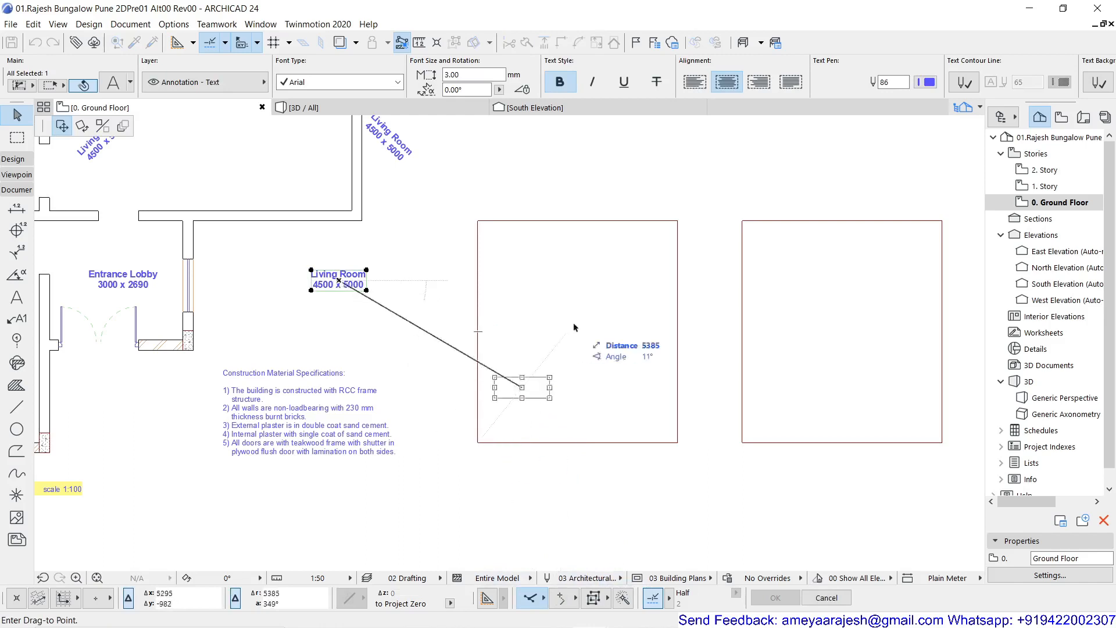
click(679, 222)
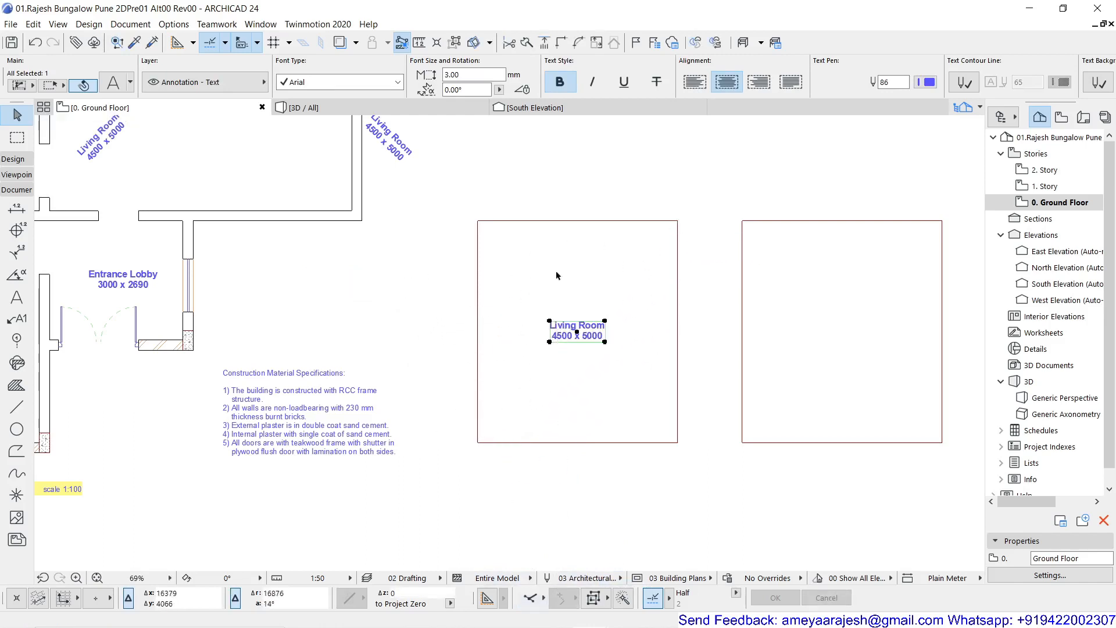
- Place a copy of the Living Room label in the second rectangle, using the two rectangles' matching upper-right corners as reference points
middle_drag(565, 387, 436, 384)
scroll(533, 382, up, 3)
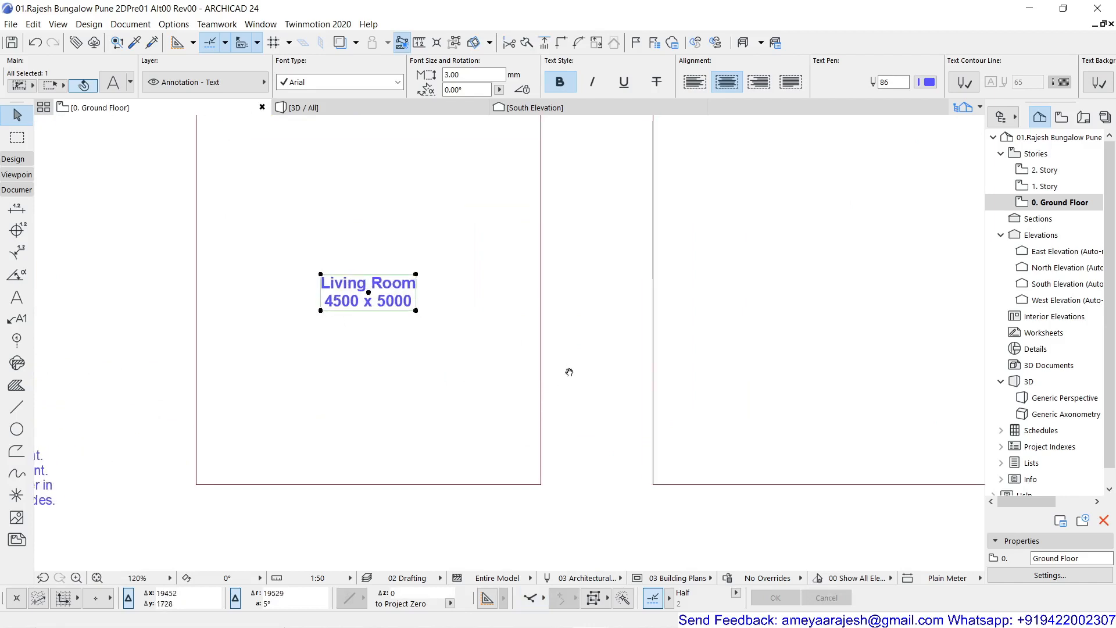
mouse_move(570, 371)
middle_down()
mouse_move(505, 445)
mouse_move(489, 428)
middle_up()
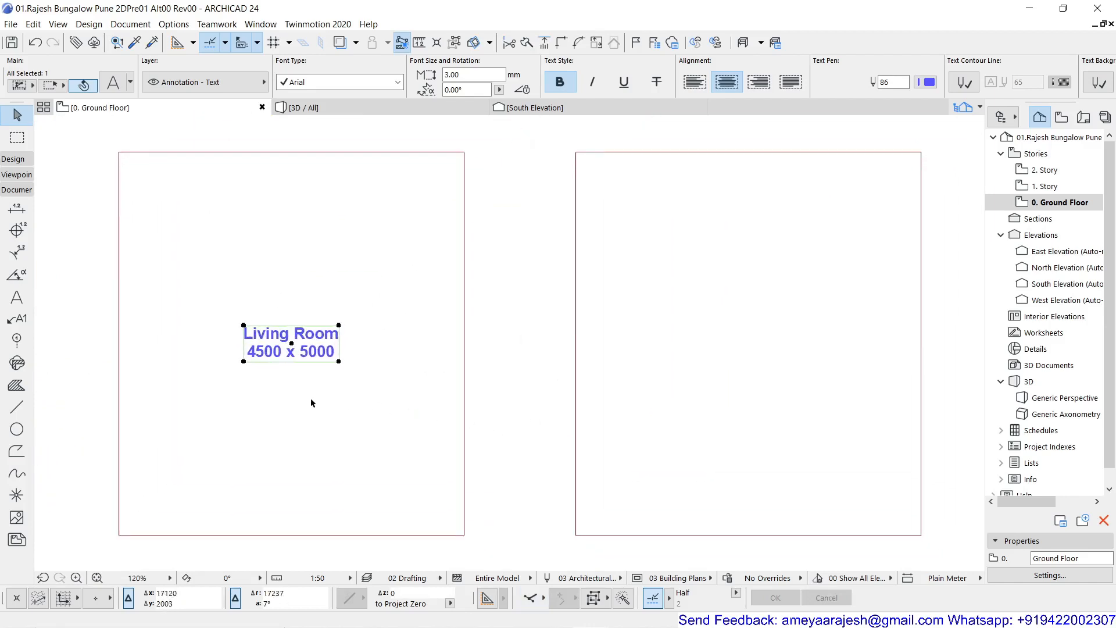
key(ctrl+alt+d)
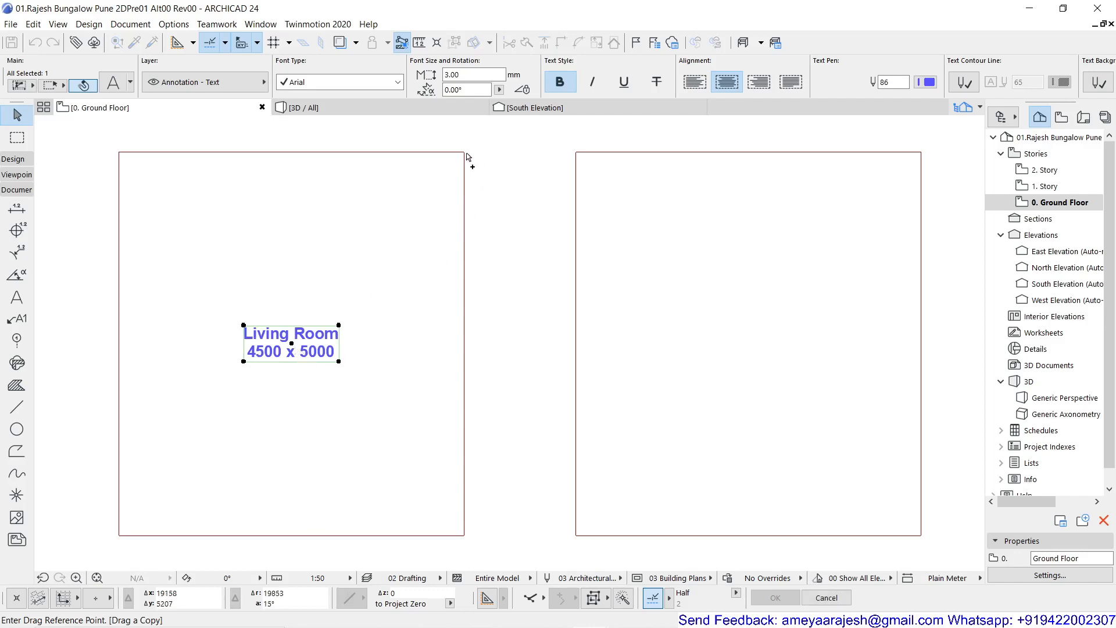
click(463, 153)
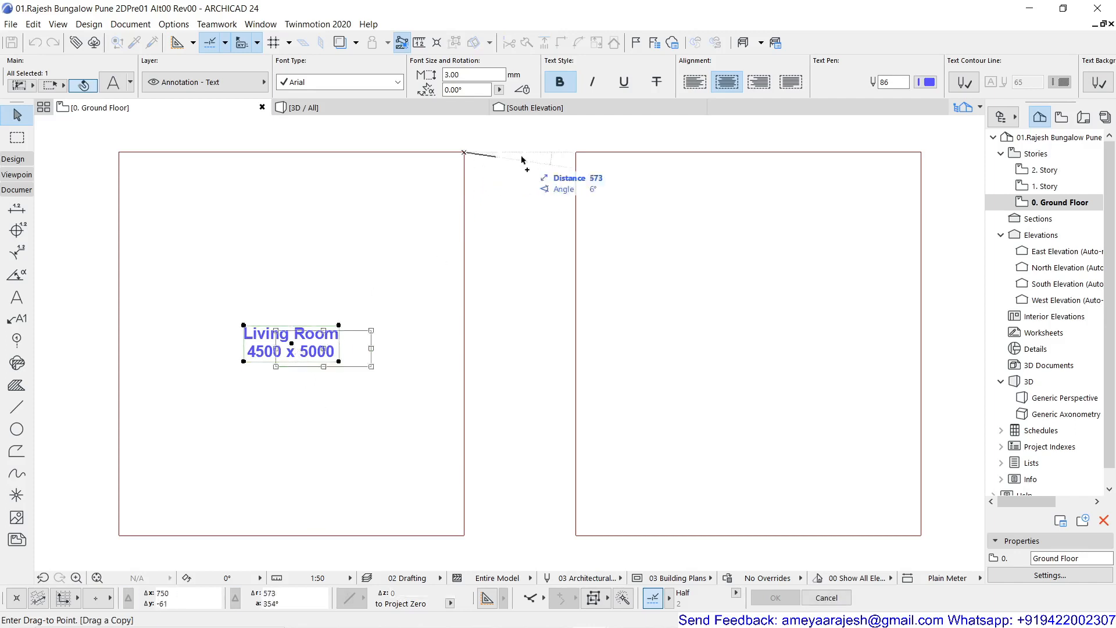
click(921, 153)
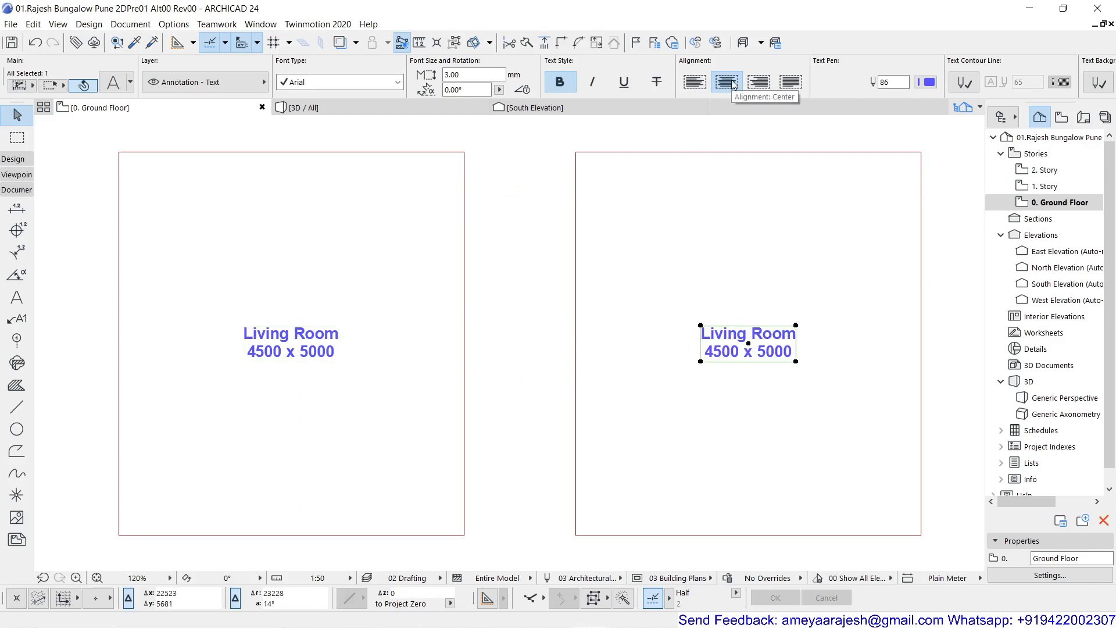
- Set the anchor point of both Living Room labels in the rectangles to the centre
scroll(734, 85, down, 5)
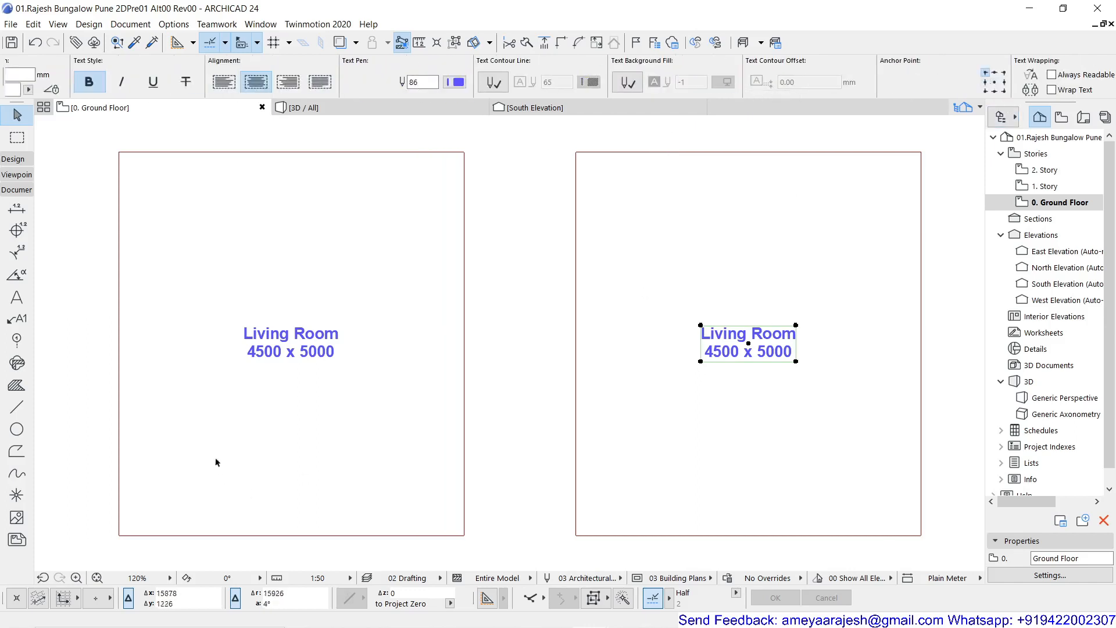
click(300, 349)
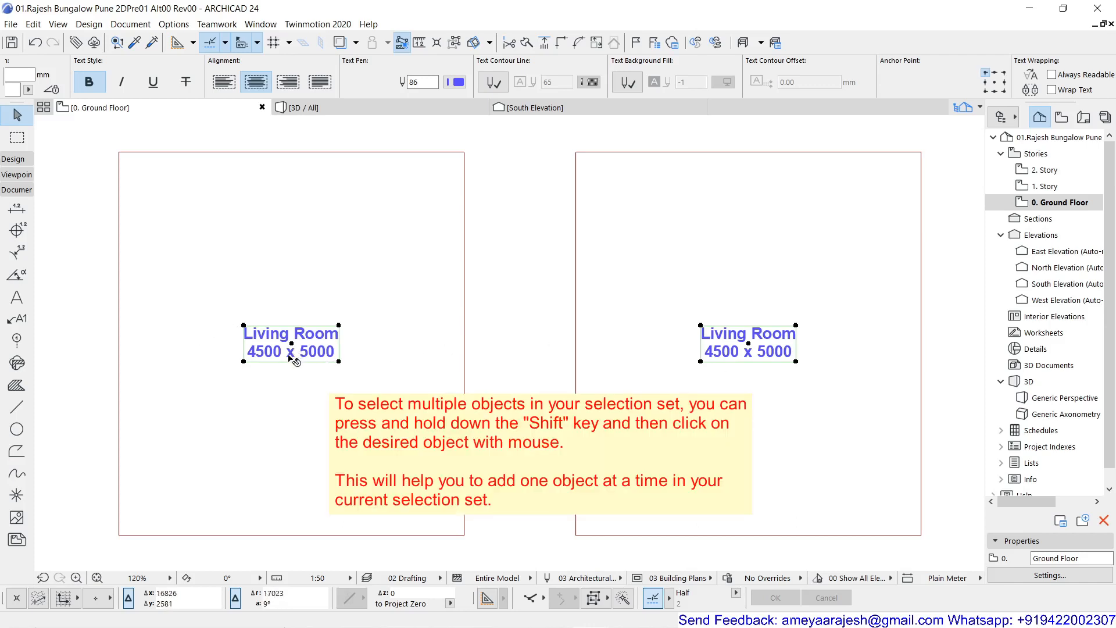
click(511, 337)
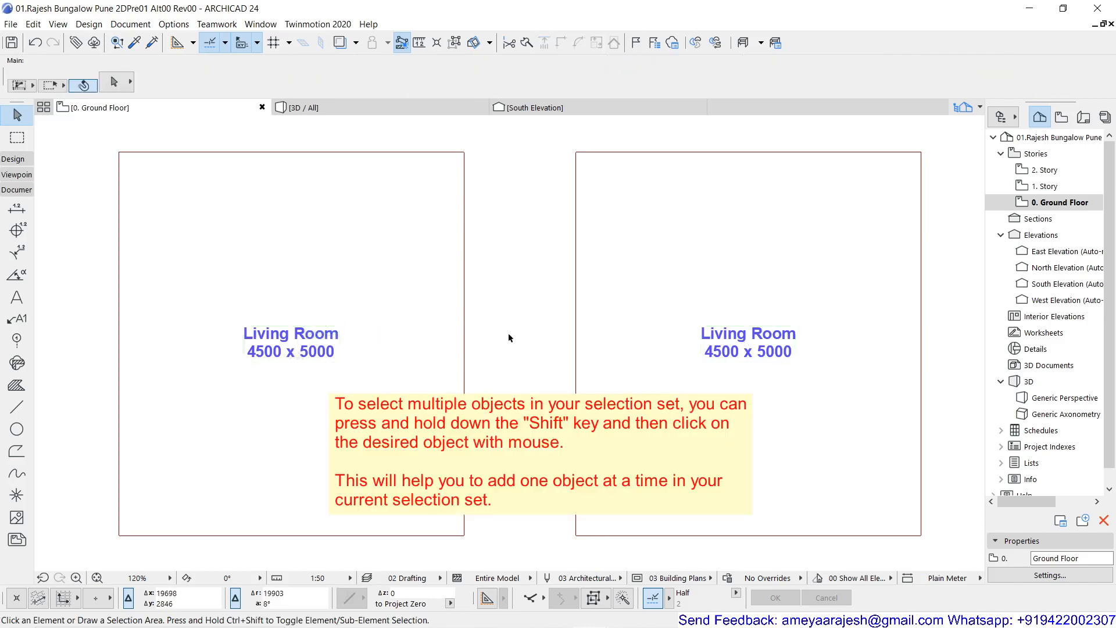
click(292, 342)
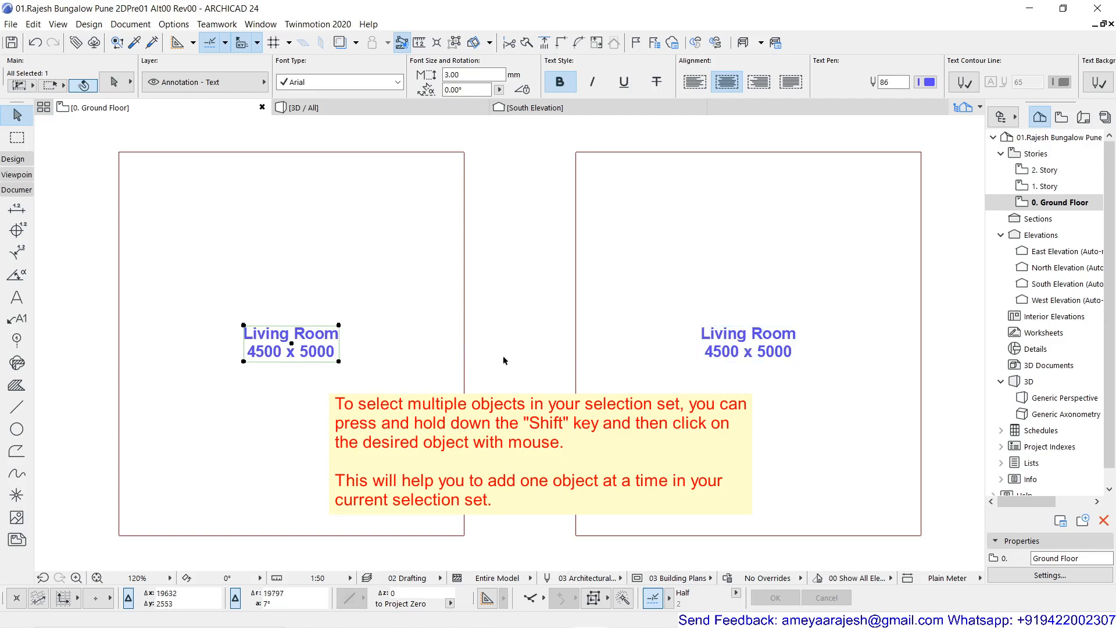
shift+click(750, 336)
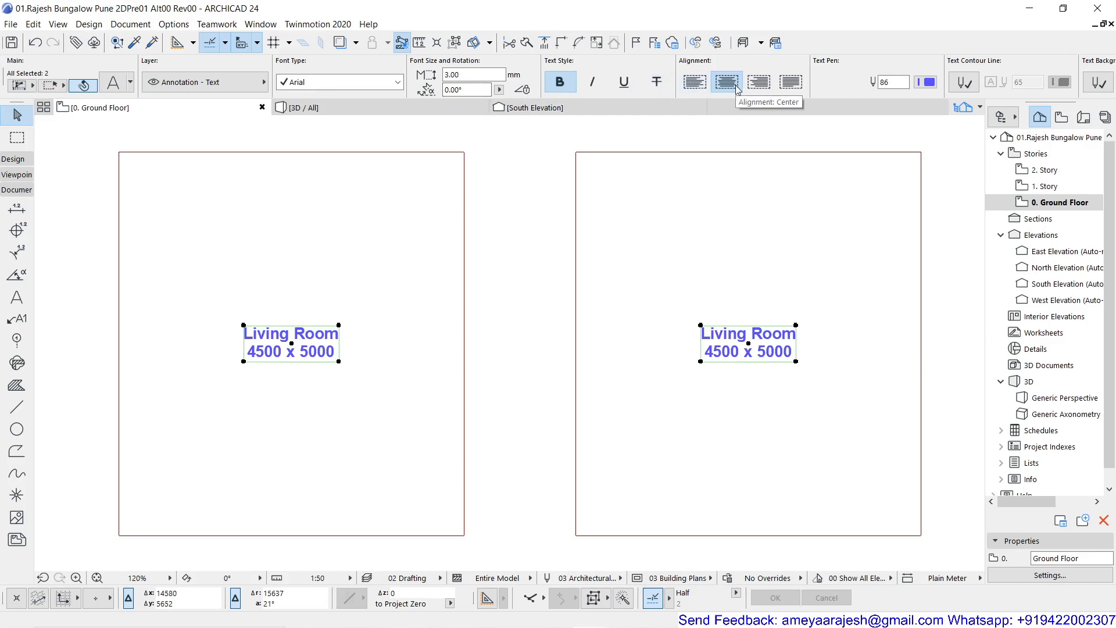
scroll(737, 88, down, 3)
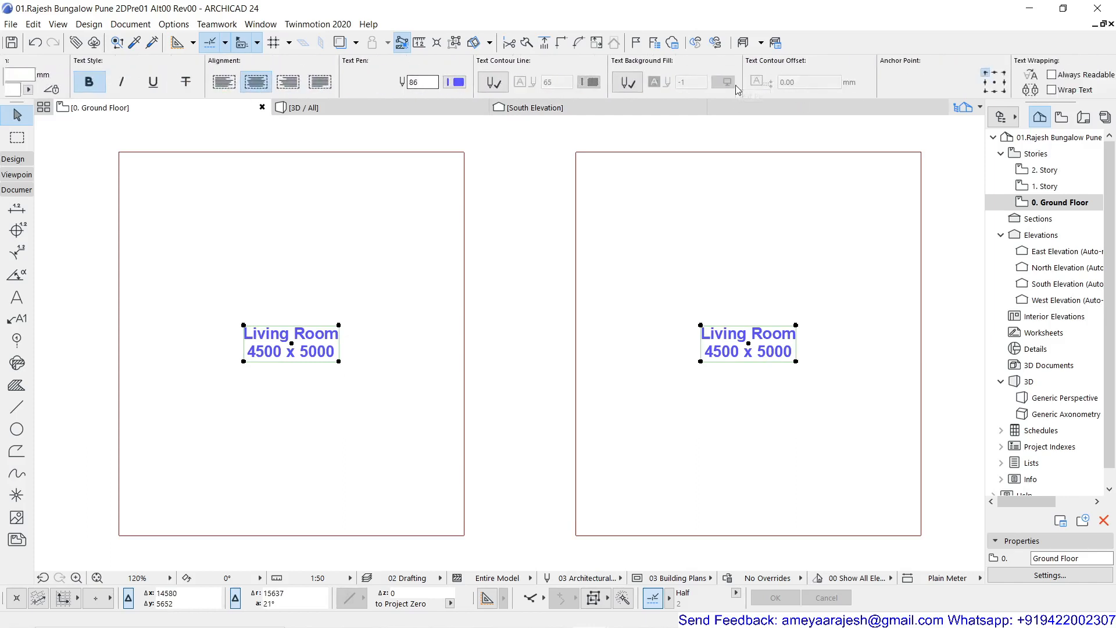
scroll(854, 84, down, 2)
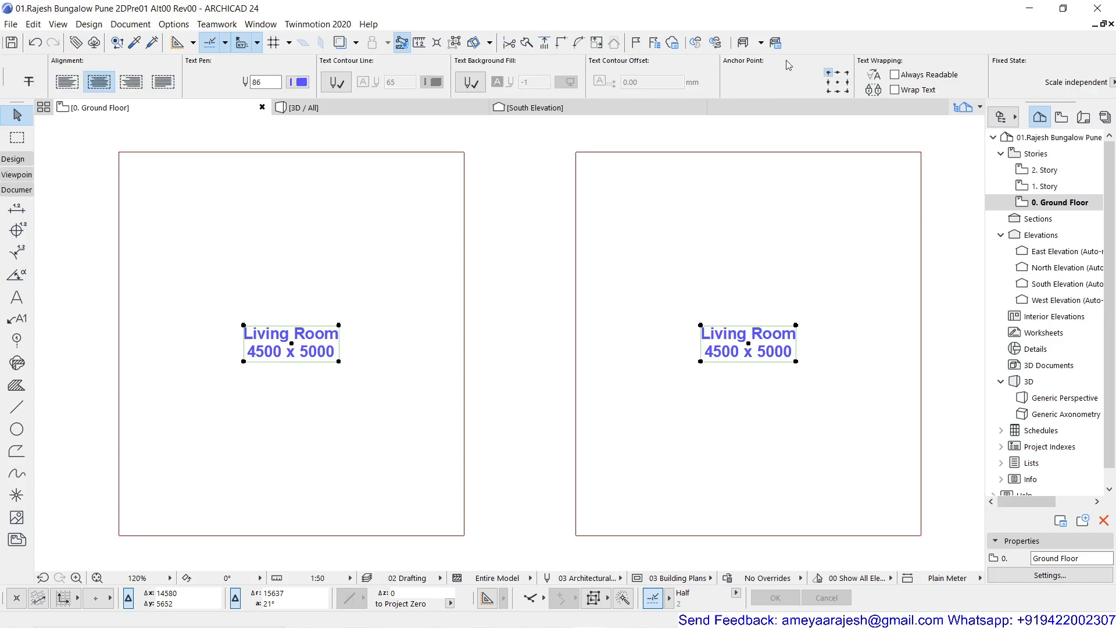
click(837, 83)
click(522, 276)
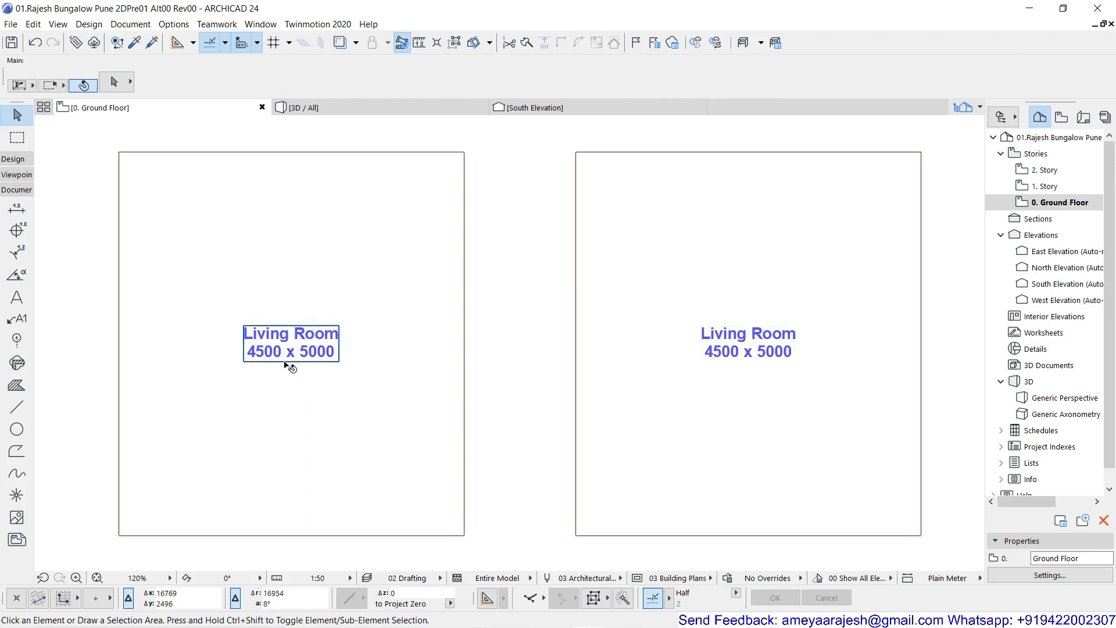
- Review the text settings of the first rectangle's Living Room label, including its height and its paper or model size option
click(307, 340)
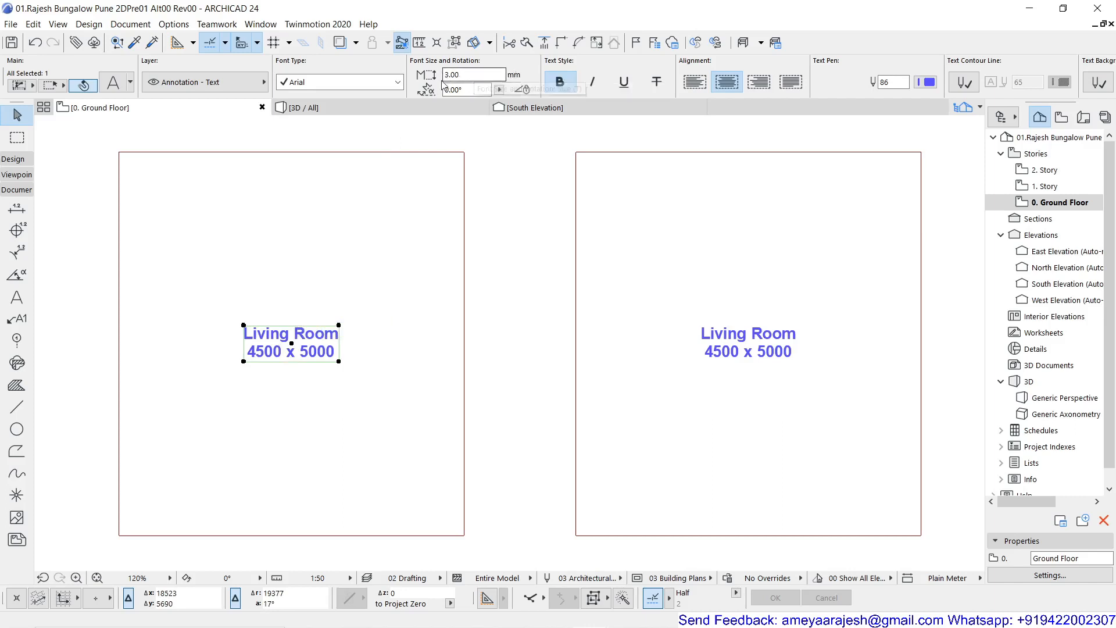
scroll(554, 88, down, 6)
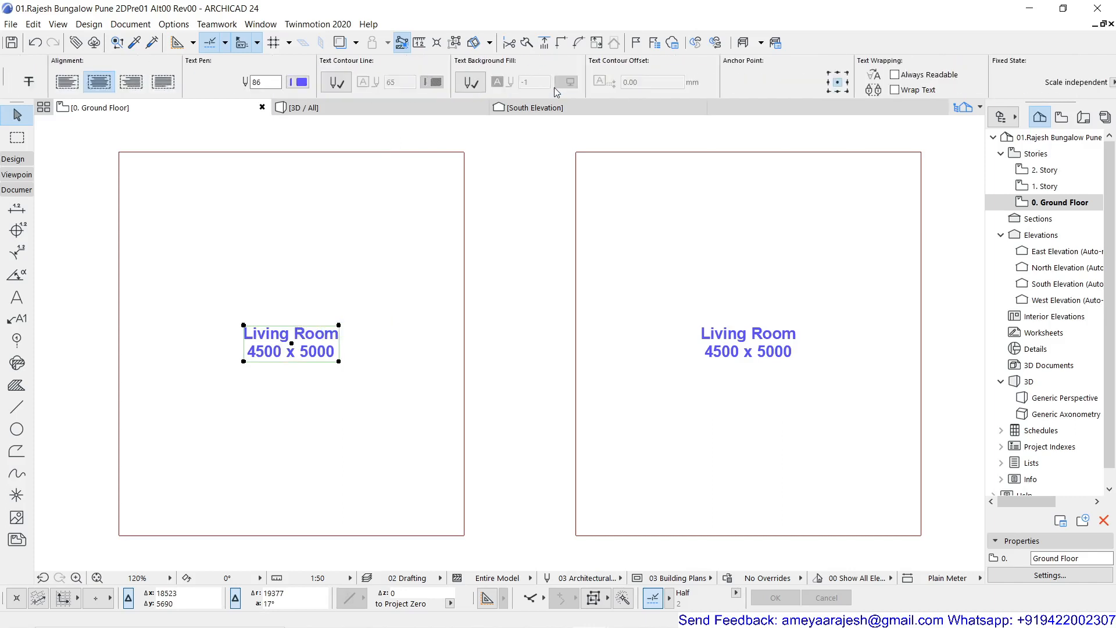
scroll(555, 90, down, 2)
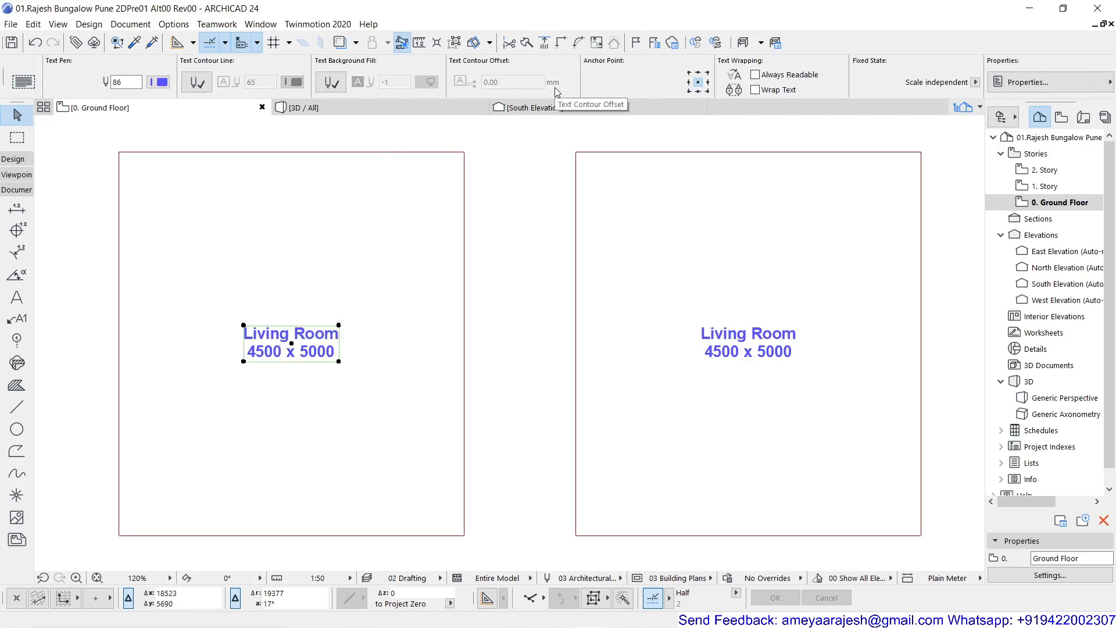
scroll(554, 88, up, 8)
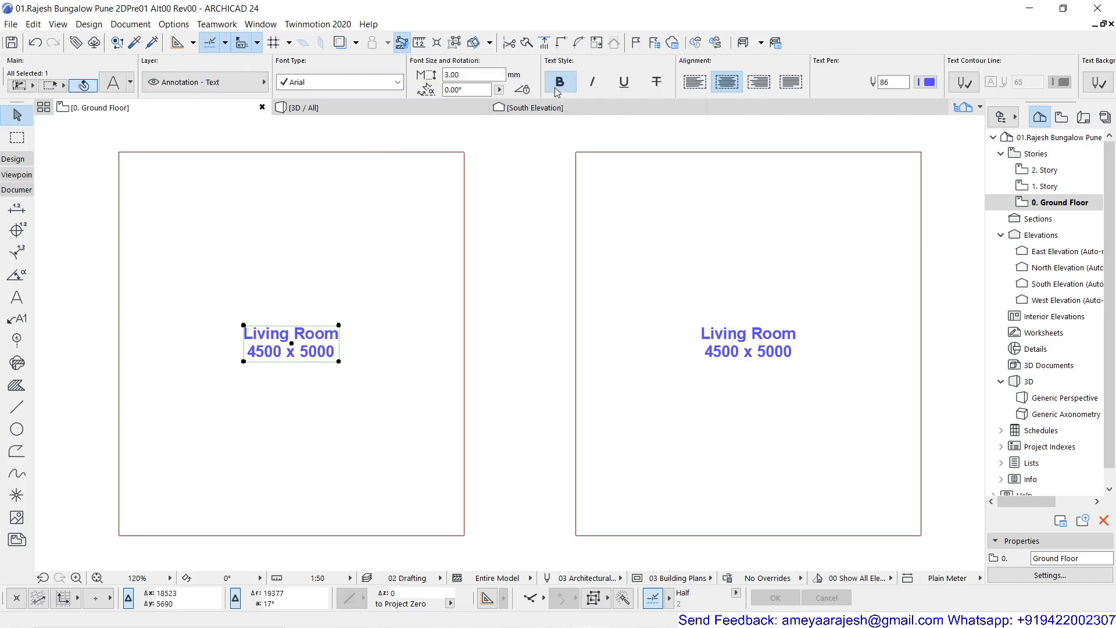
key(ctrl+t)
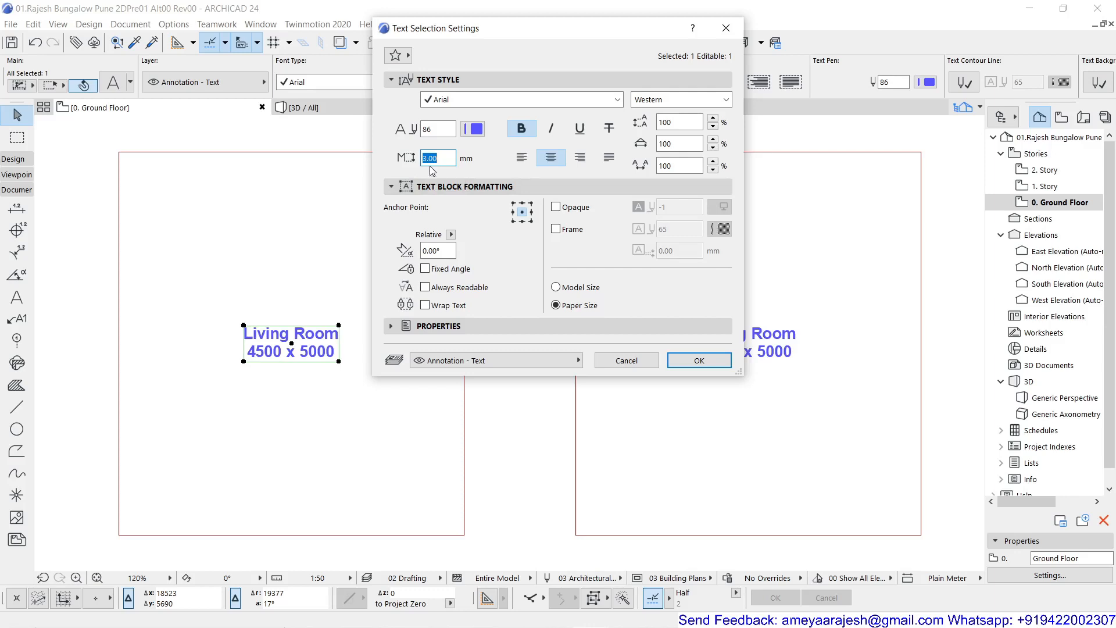
click(700, 360)
- Switch the second rectangle's Living Room label to Model Size
click(715, 352)
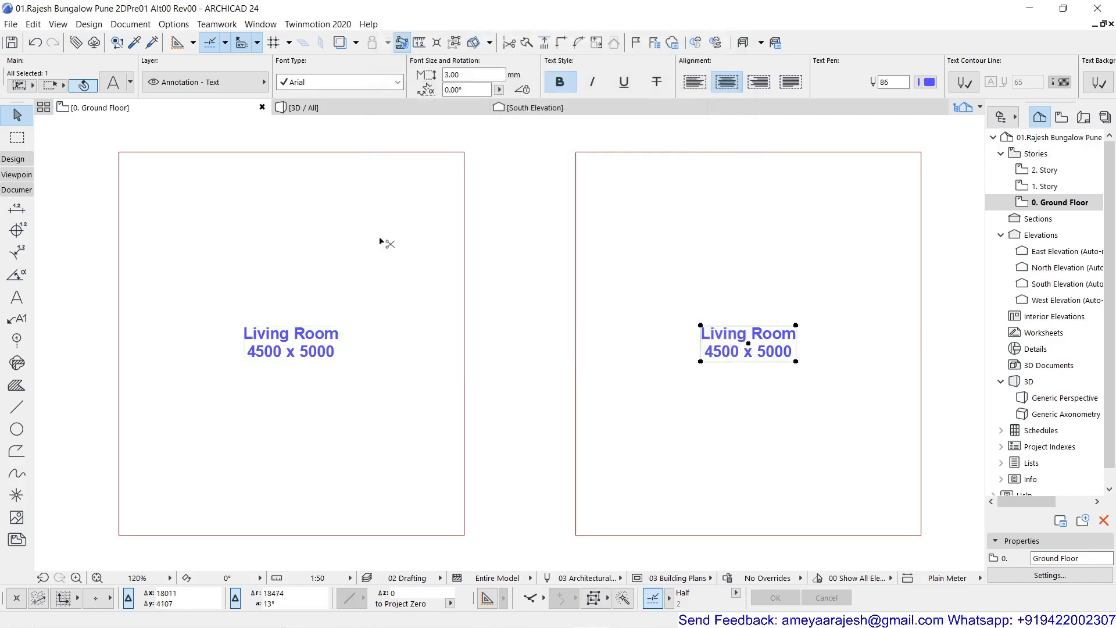
key(ctrl+t)
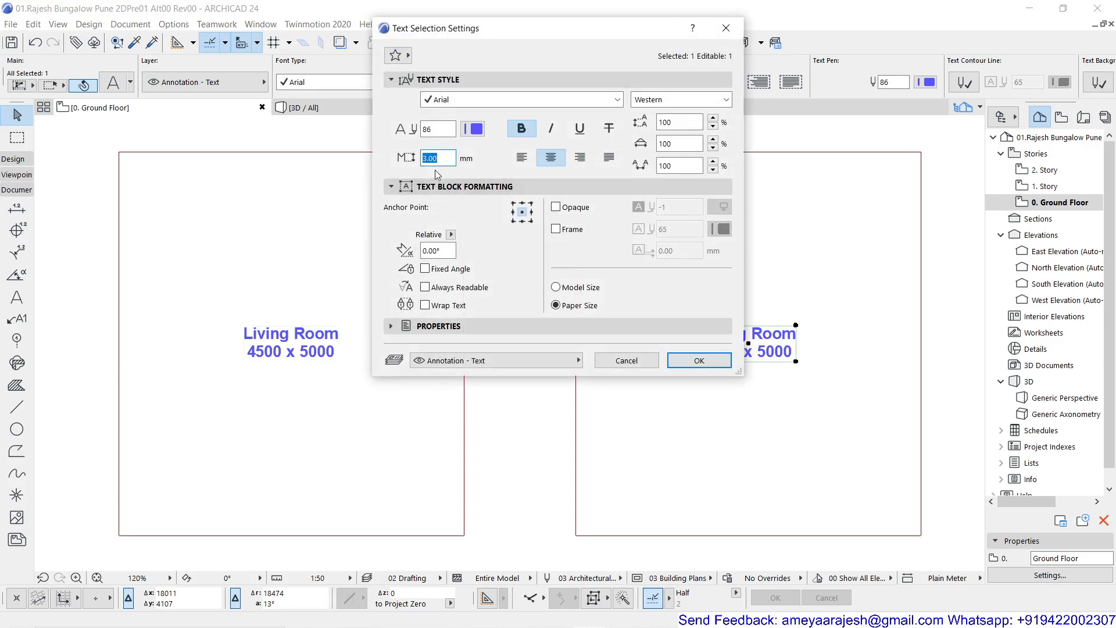
click(574, 288)
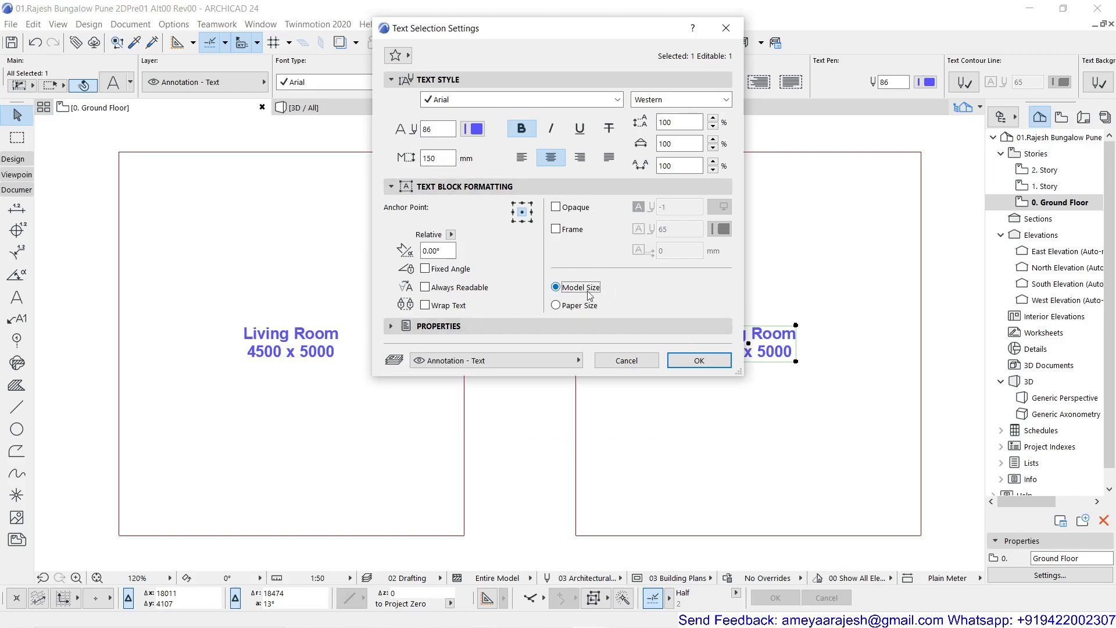
click(689, 361)
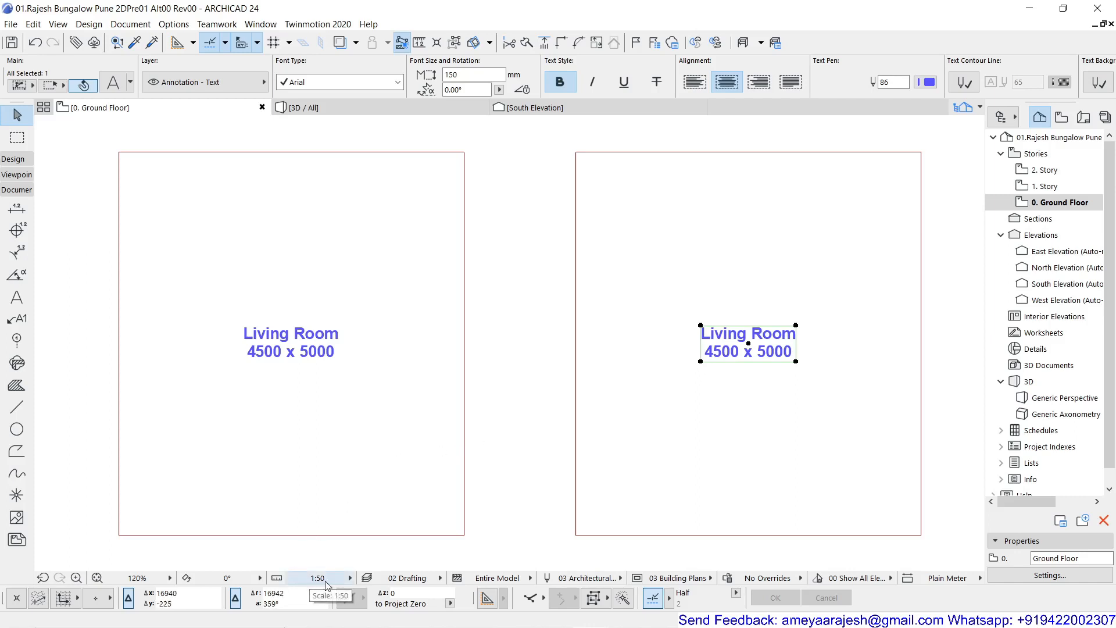
click(506, 355)
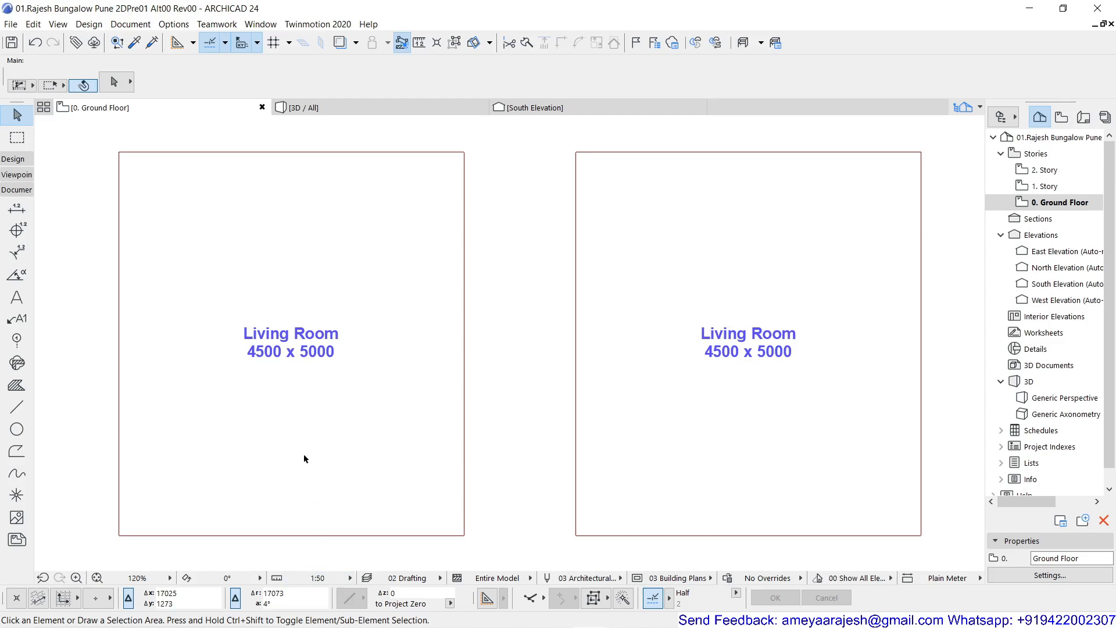
- Set the drawing scale to 1:100 and bring both labelled rectangles into view
click(320, 578)
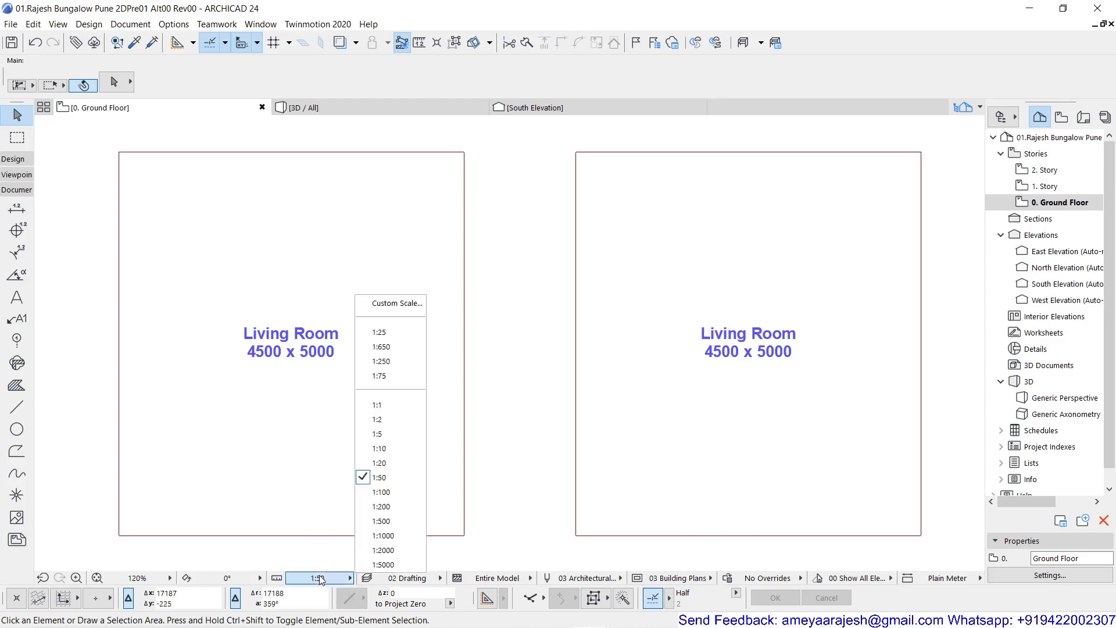
click(390, 493)
scroll(517, 347, up, 2)
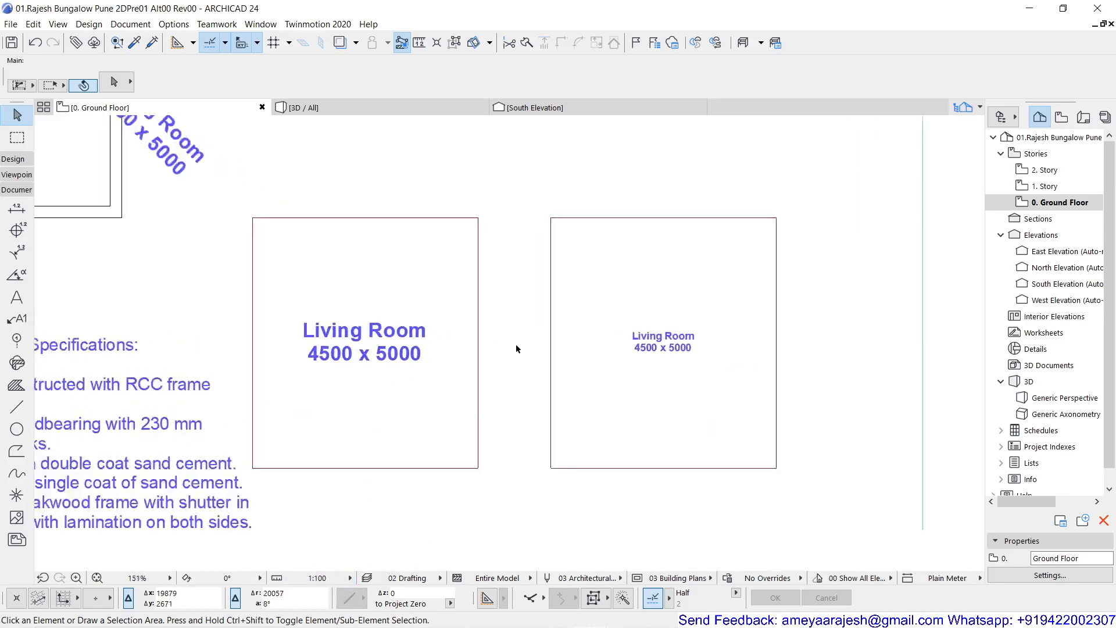
scroll(515, 343, up, 1)
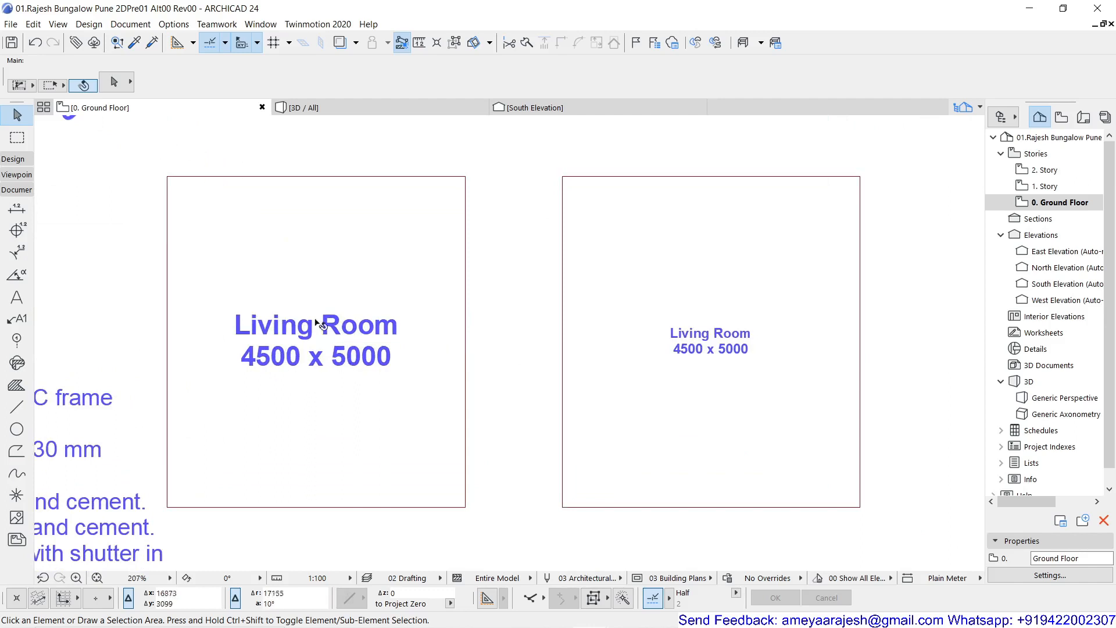
- Compare the text height and size option in the settings of the two Living Room labels
click(298, 350)
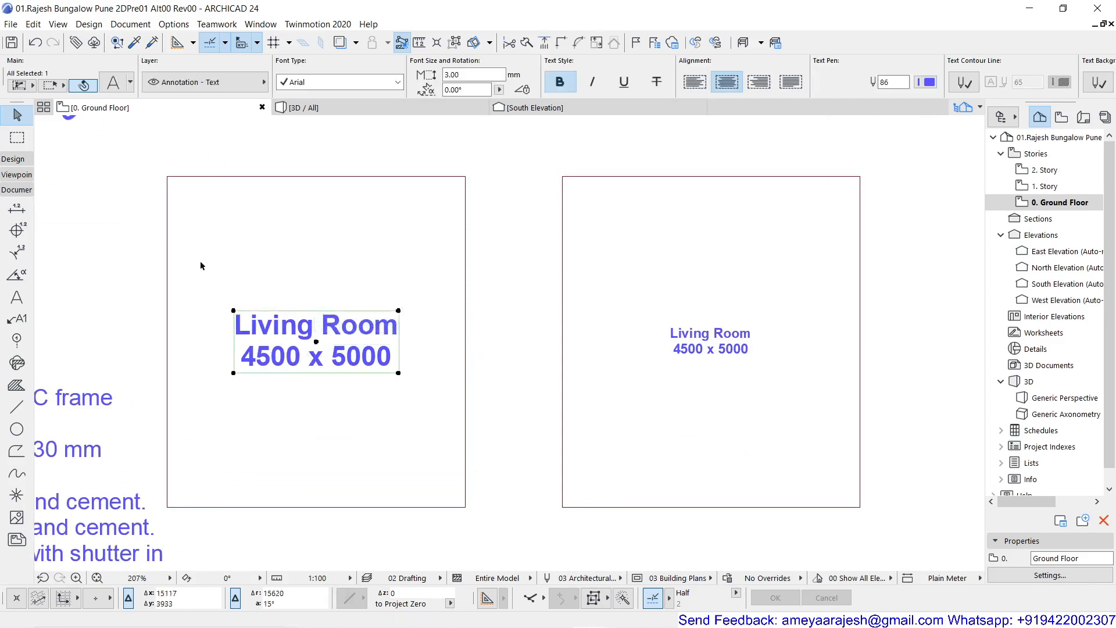
key(ctrl+t)
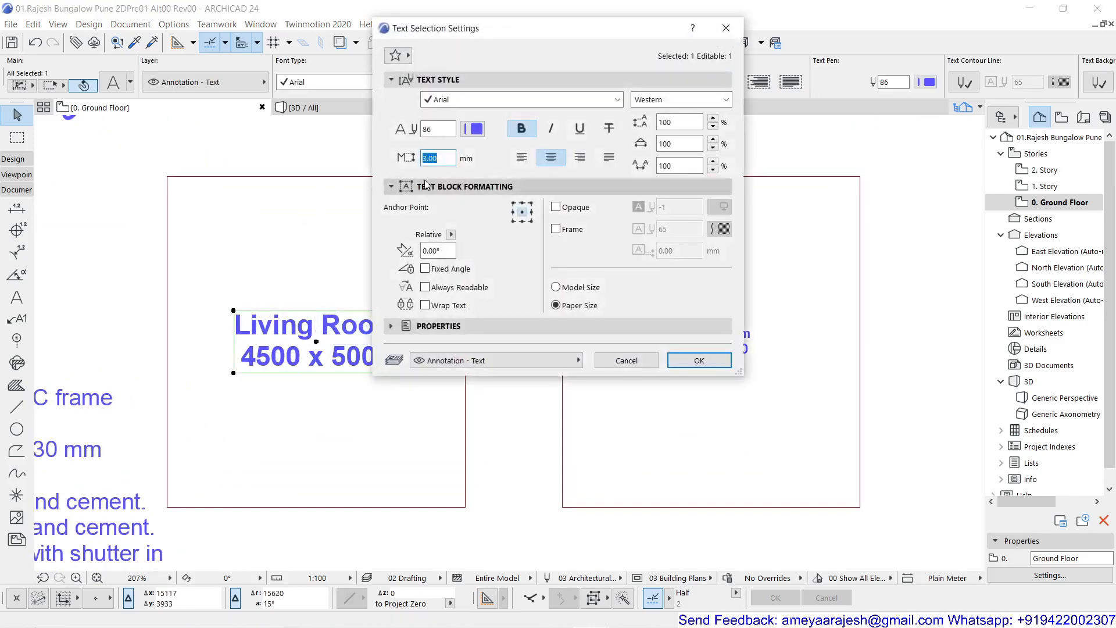
click(726, 30)
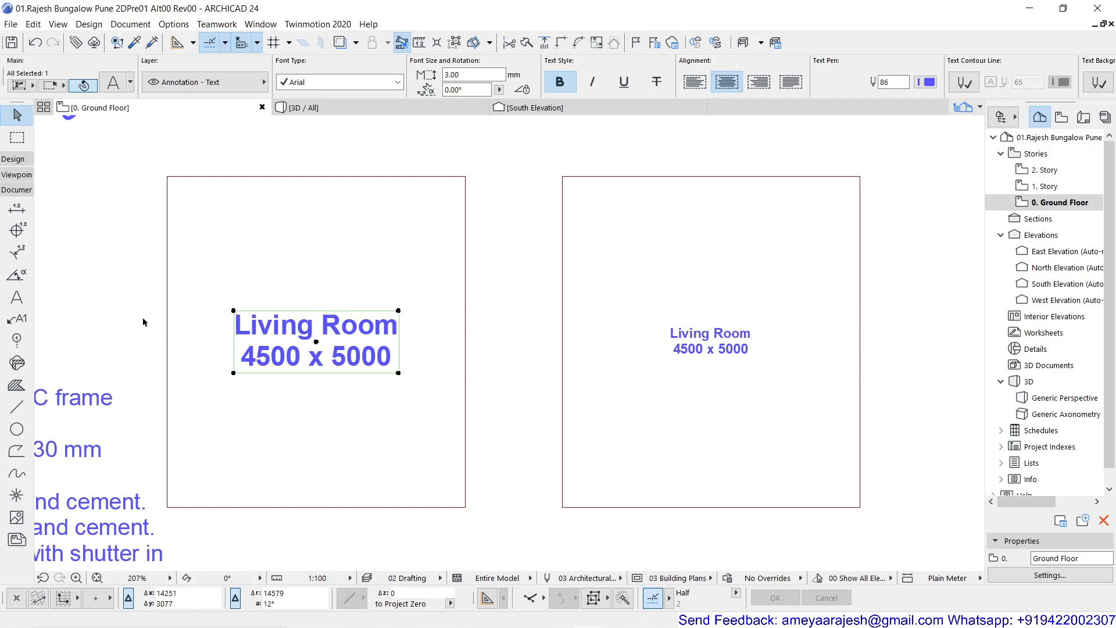
click(318, 547)
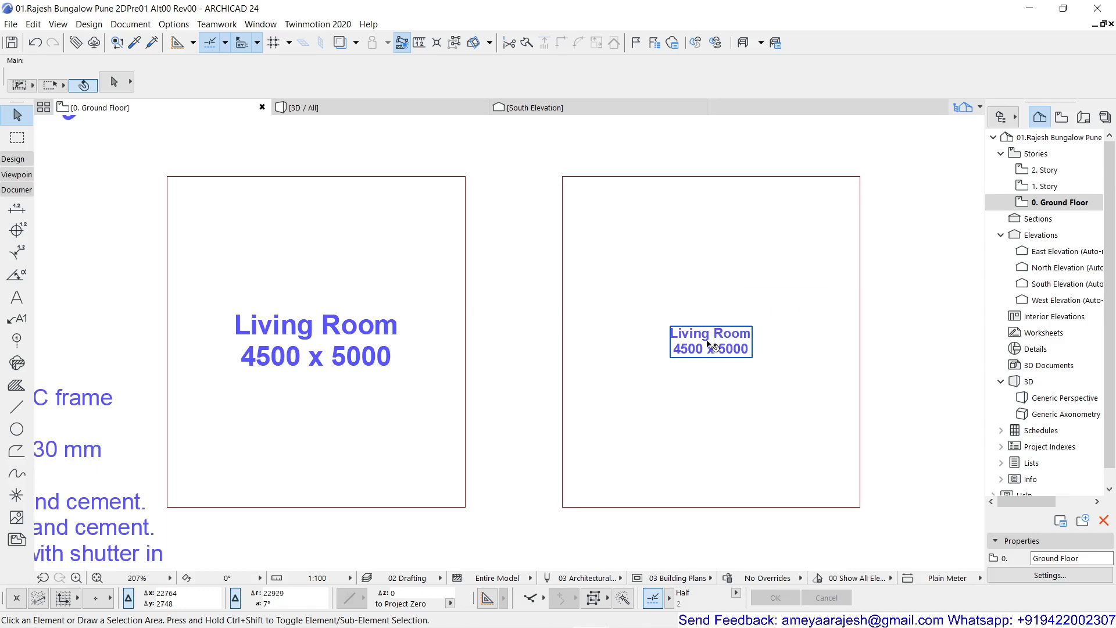
click(722, 337)
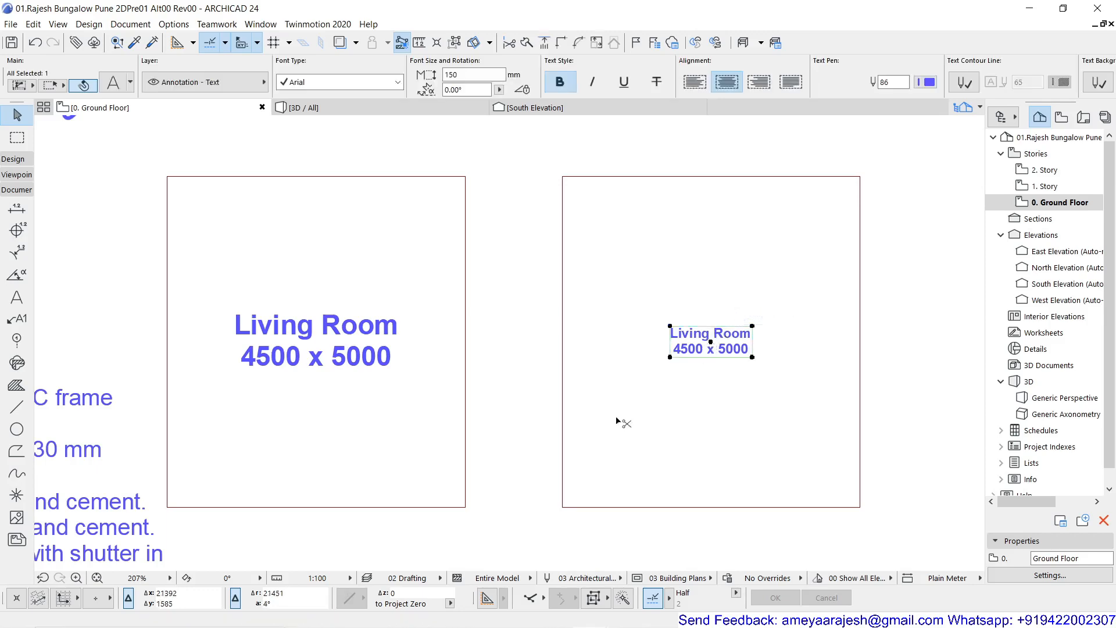
key(ctrl+t)
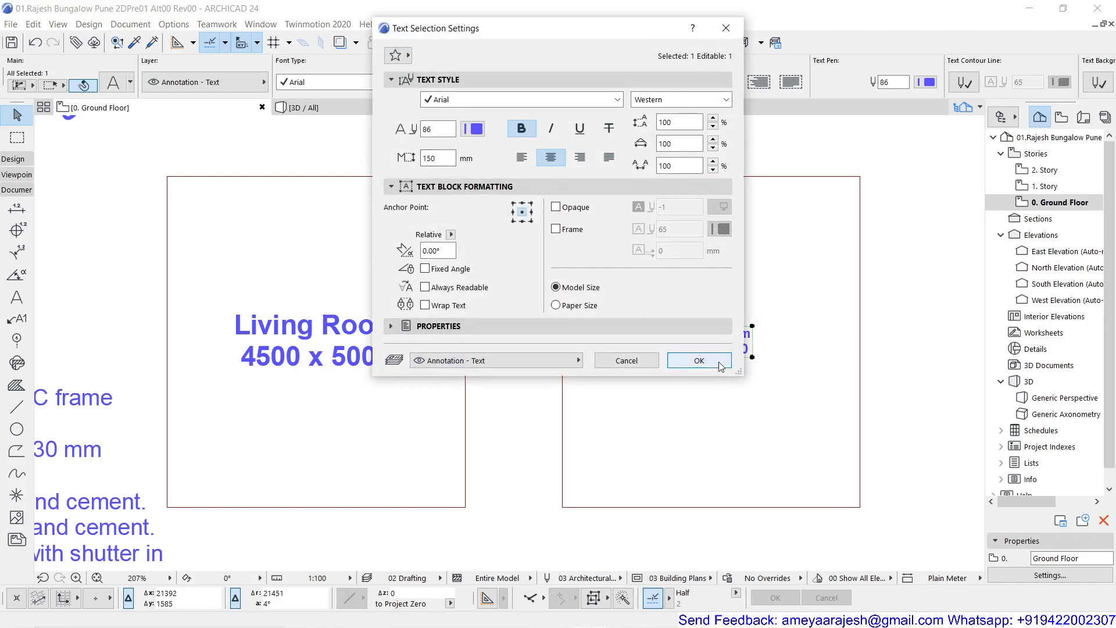
click(699, 361)
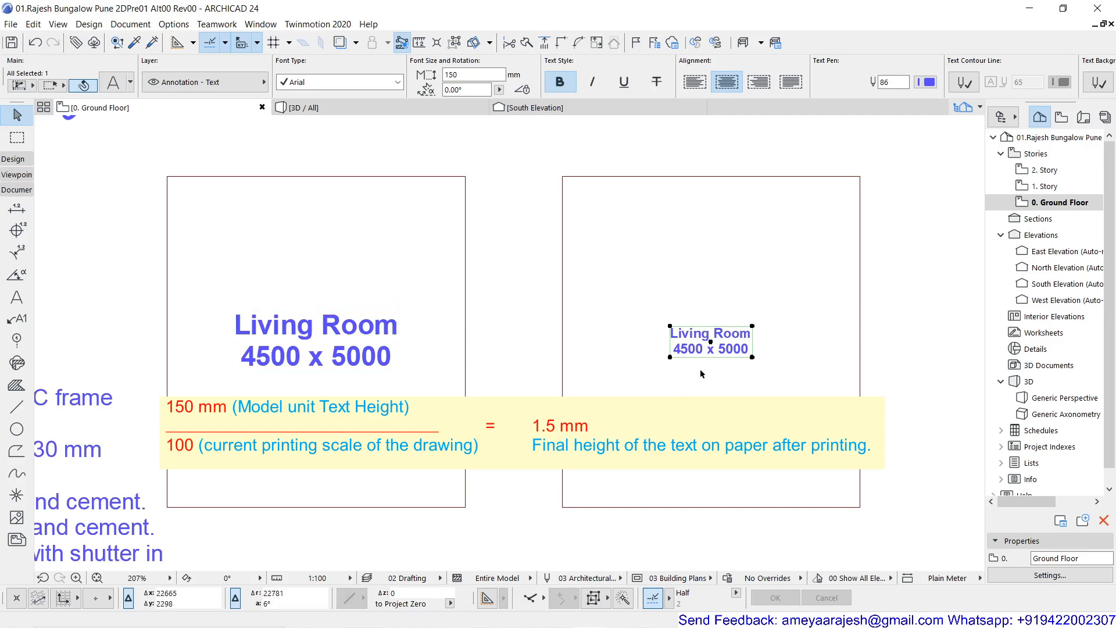
- Set the drawing scale to 1:500
click(333, 579)
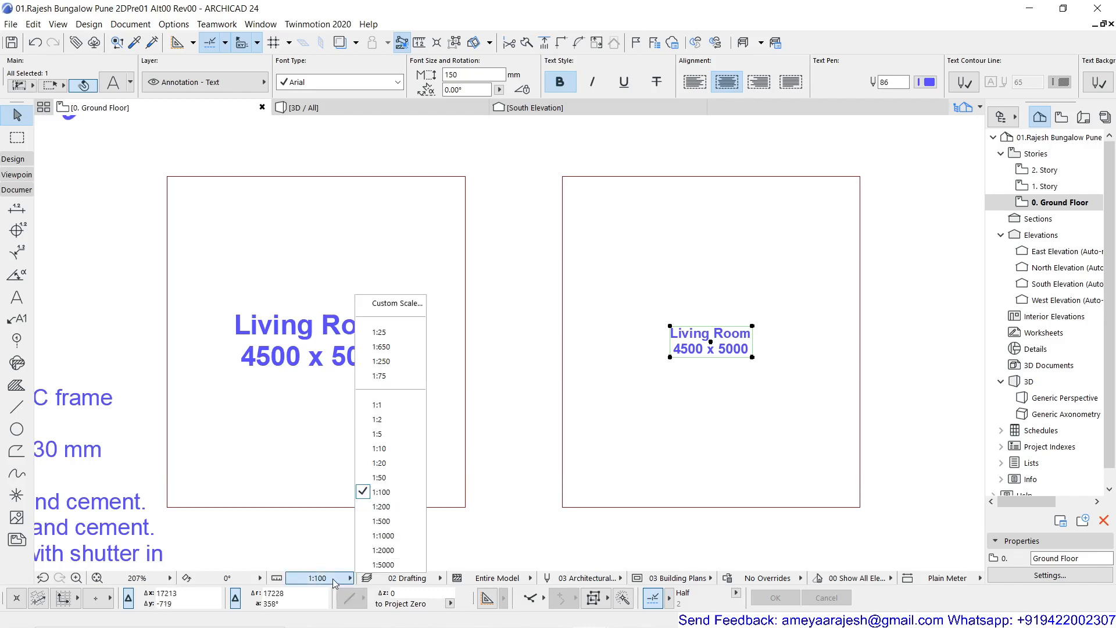
click(376, 521)
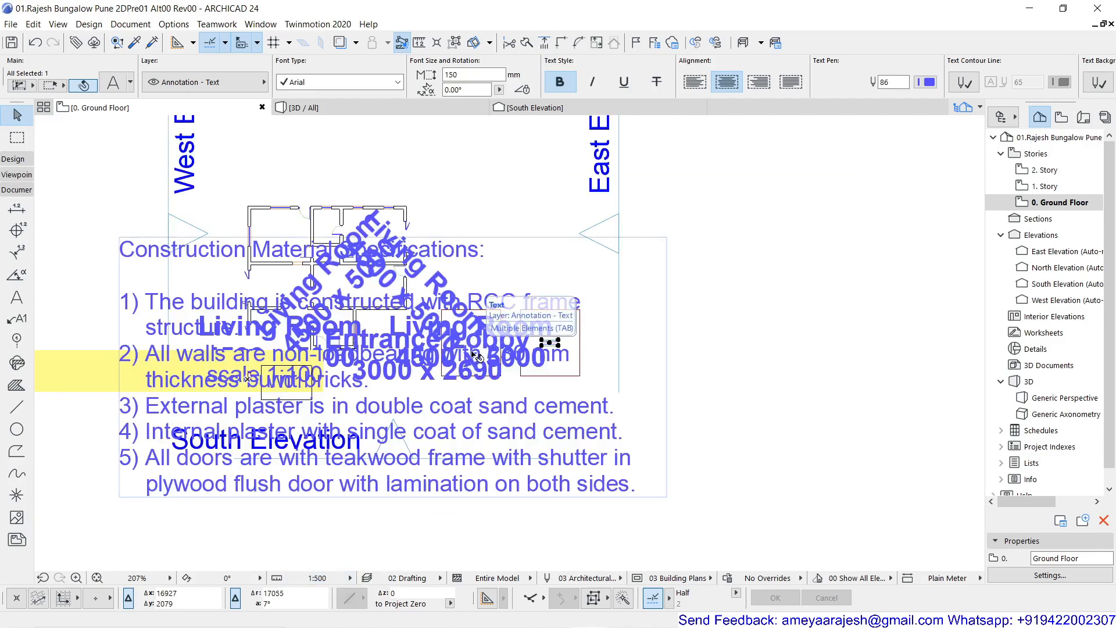
- Set the drawing scale to 1:10 and bring both labelled rectangles into view
scroll(475, 355, up, 4)
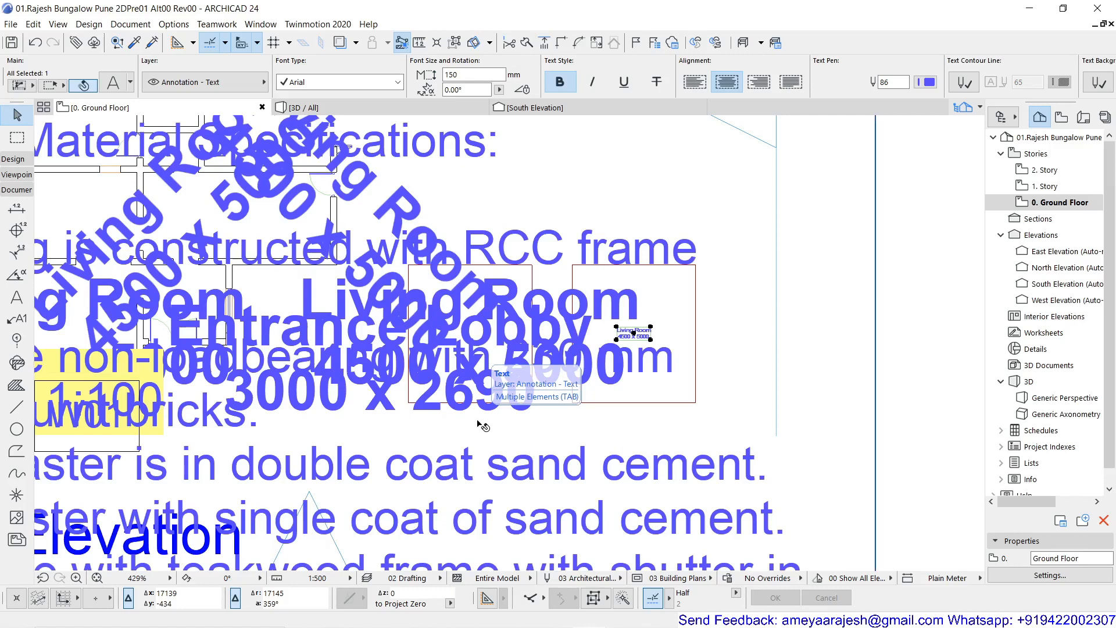
scroll(612, 356, up, 5)
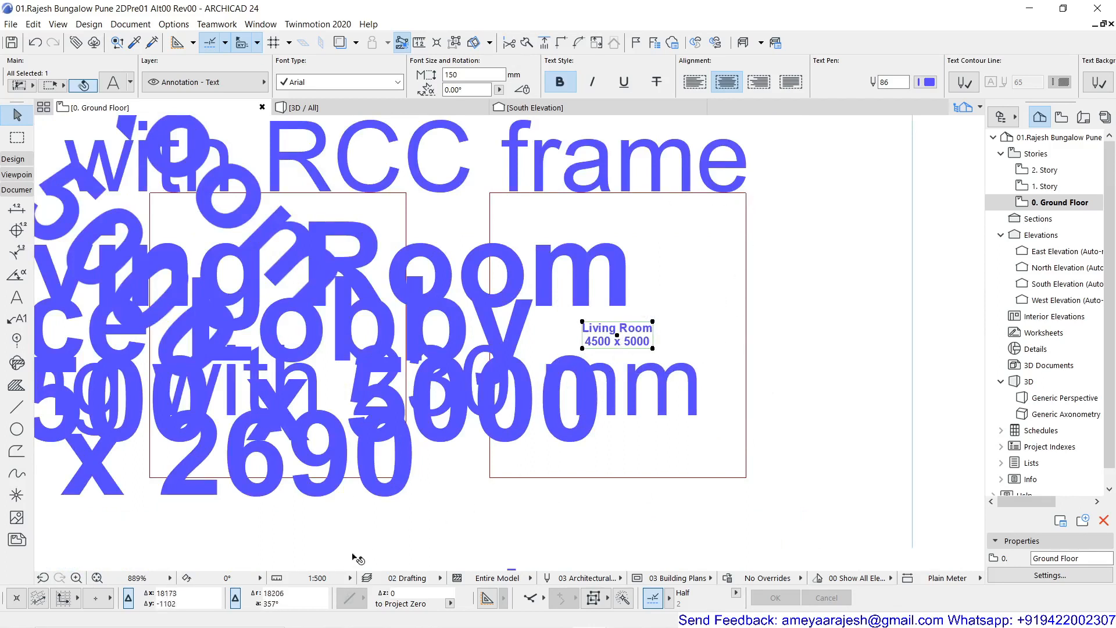
click(328, 578)
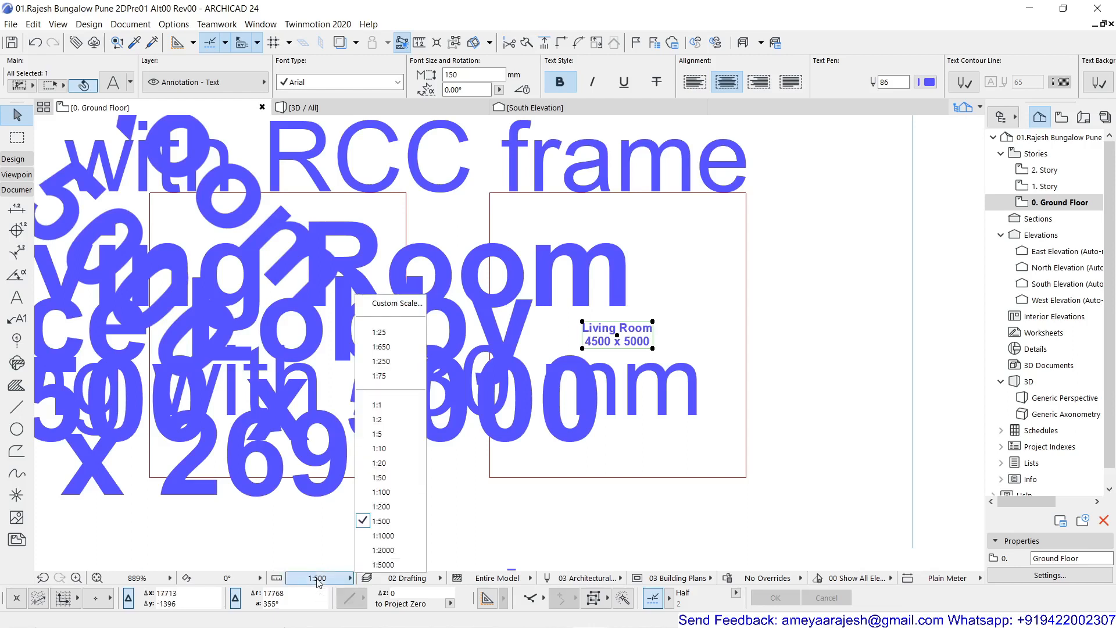
click(388, 451)
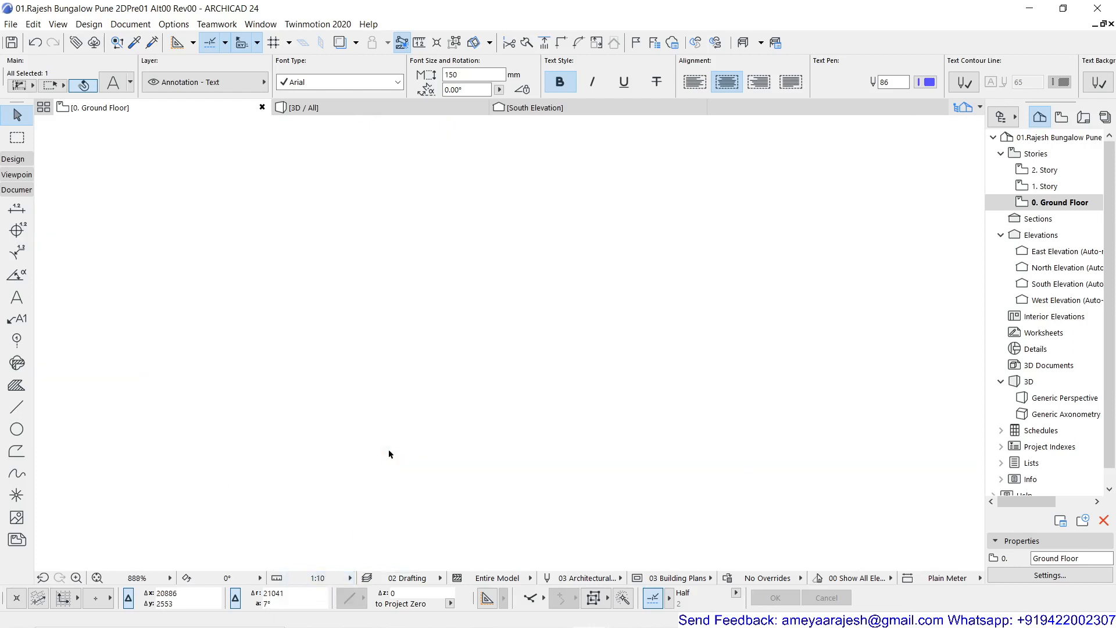
scroll(389, 449, down, 15)
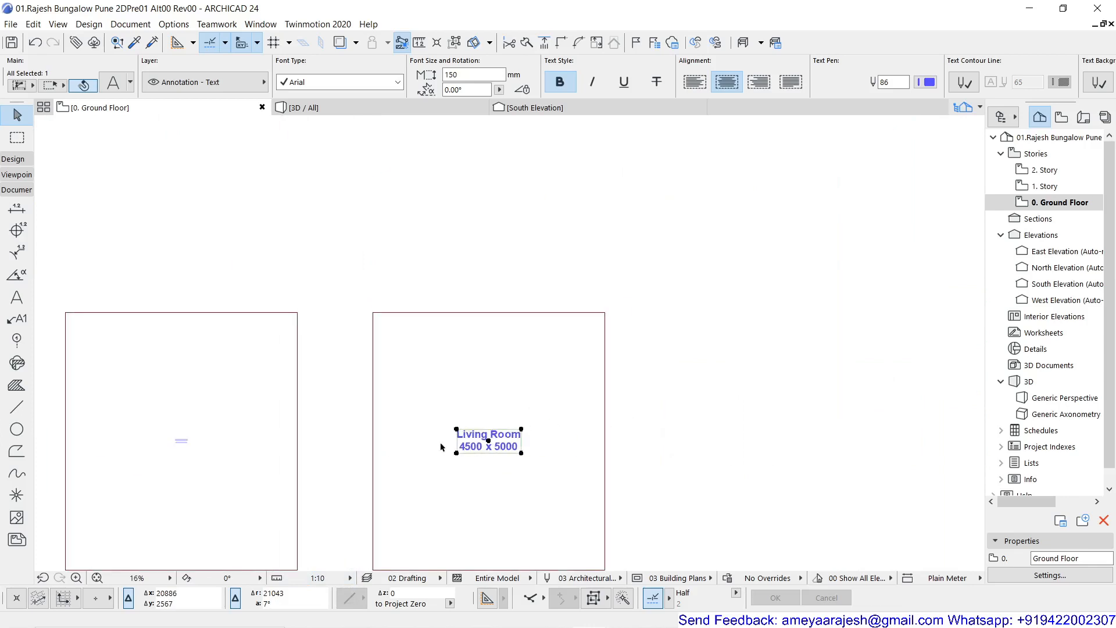
middle_drag(386, 459, 469, 390)
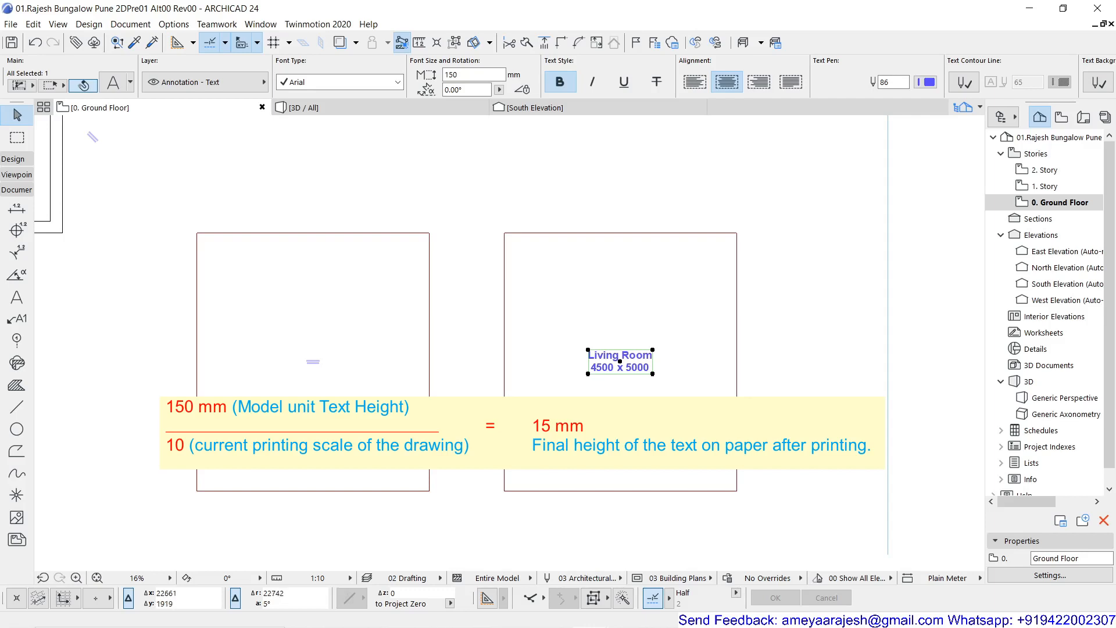
- Check the text height and size option in the settings of the second rectangle's Living Room label
key(Escape)
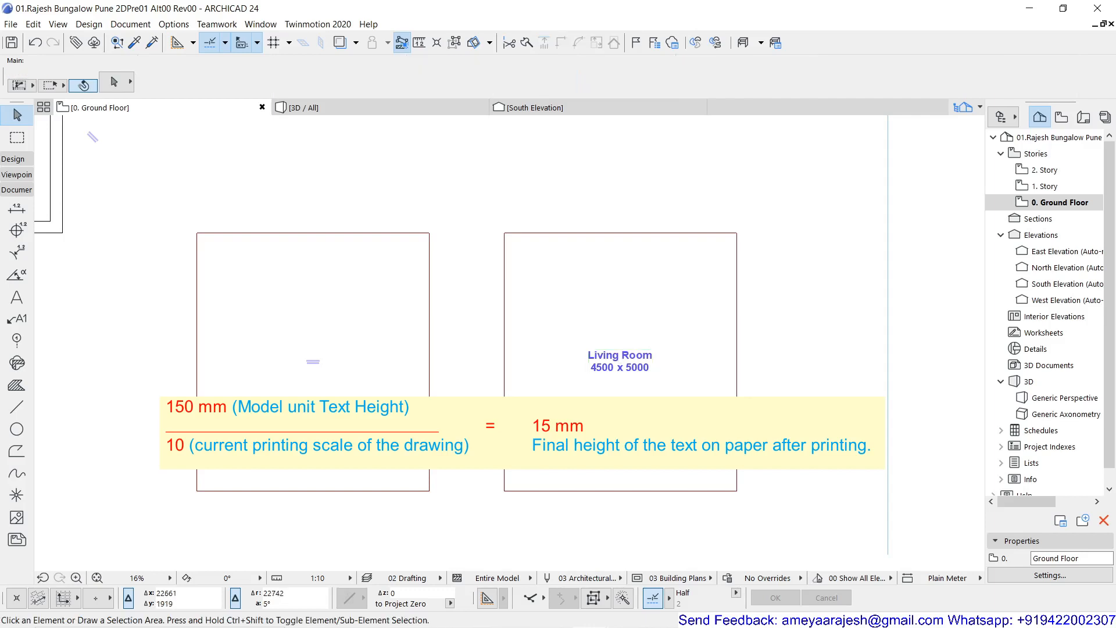
click(606, 376)
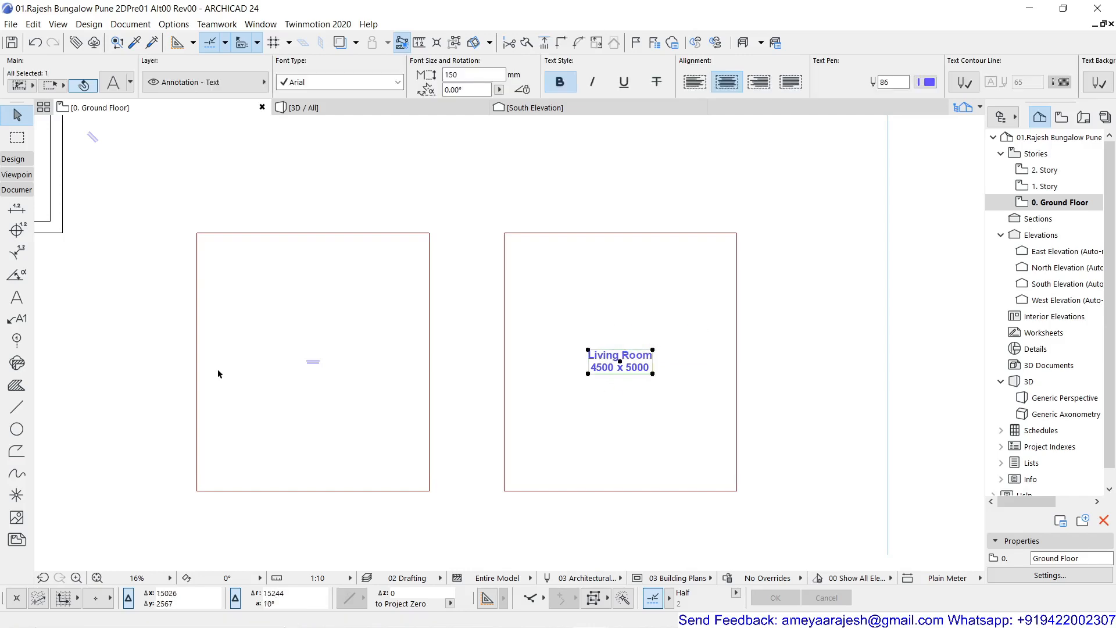
key(ctrl+t)
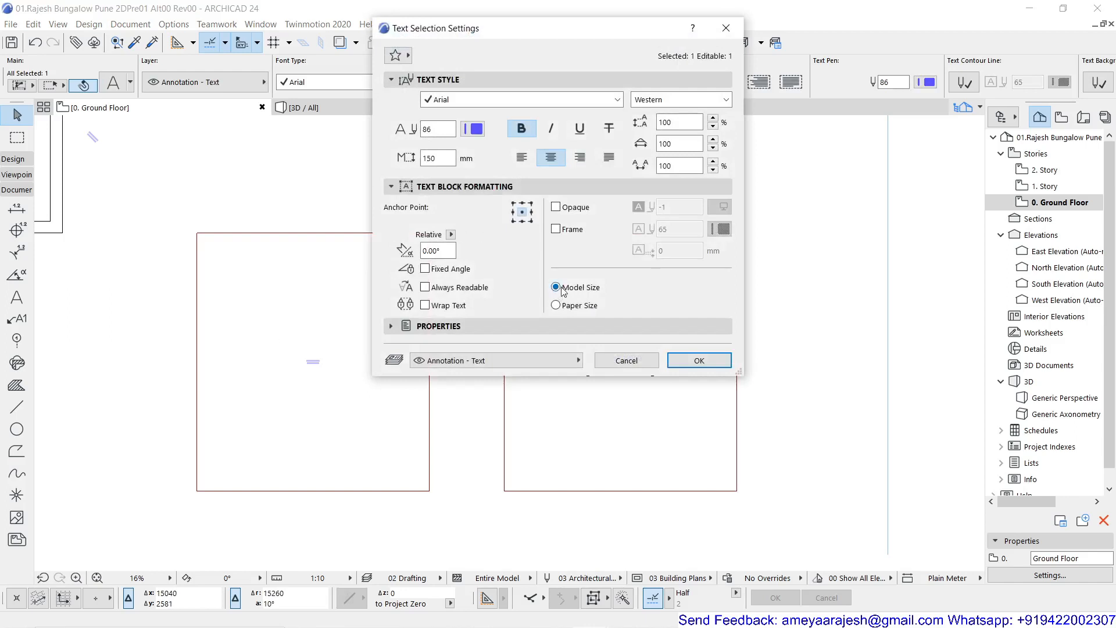
click(627, 361)
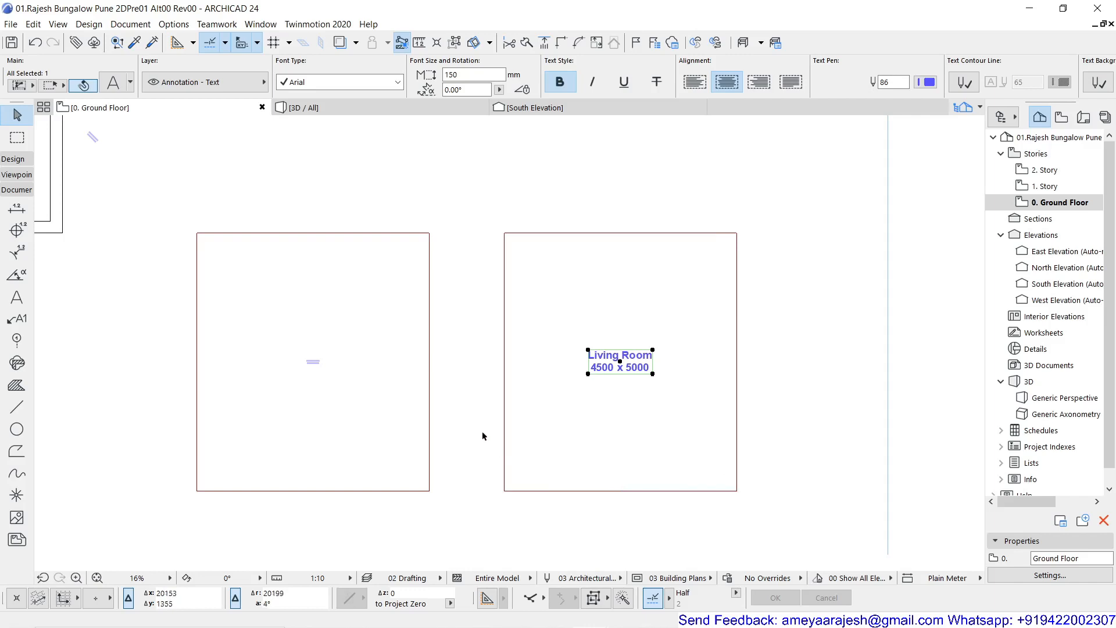
- Copy the Living Room label from the first rectangle into the small upper-middle room of the floor plan
scroll(483, 430, down, 5)
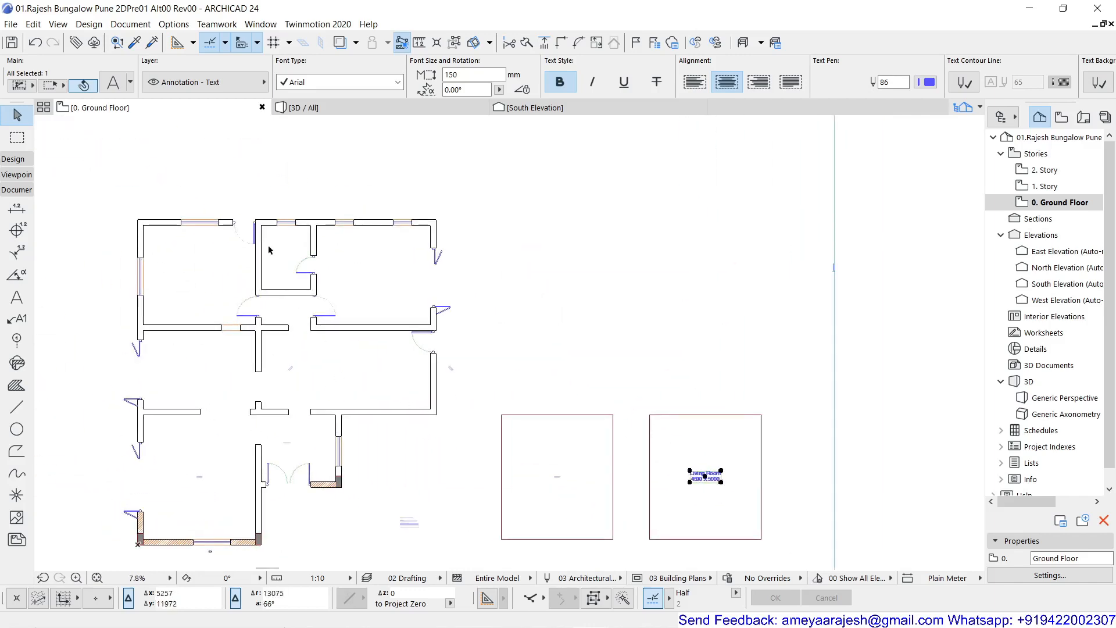
click(556, 477)
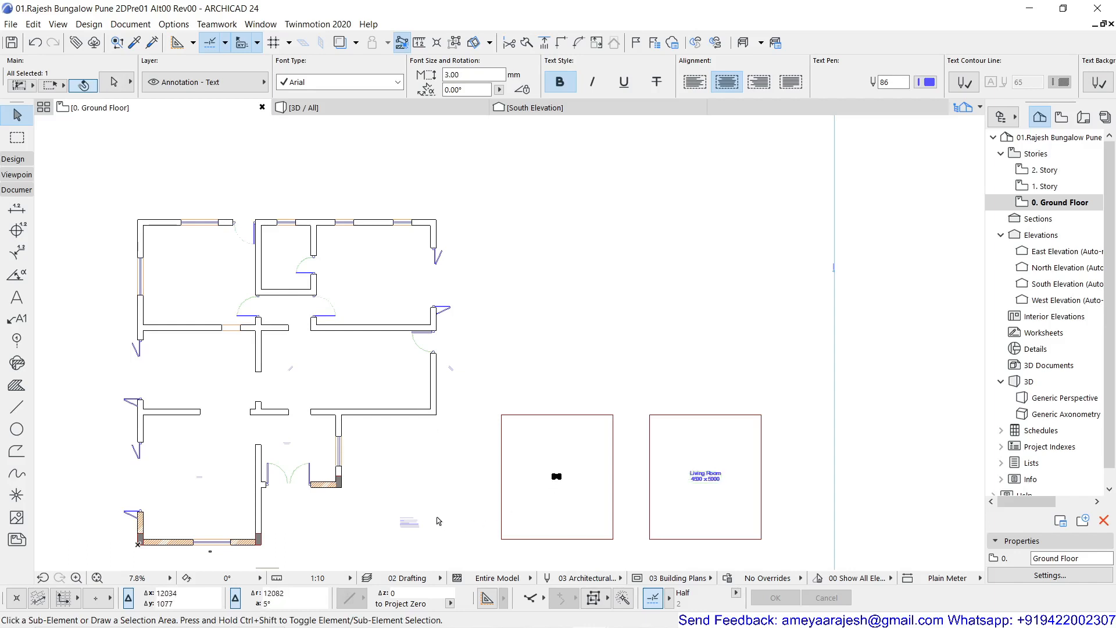
key(ctrl+shift+d)
click(556, 477)
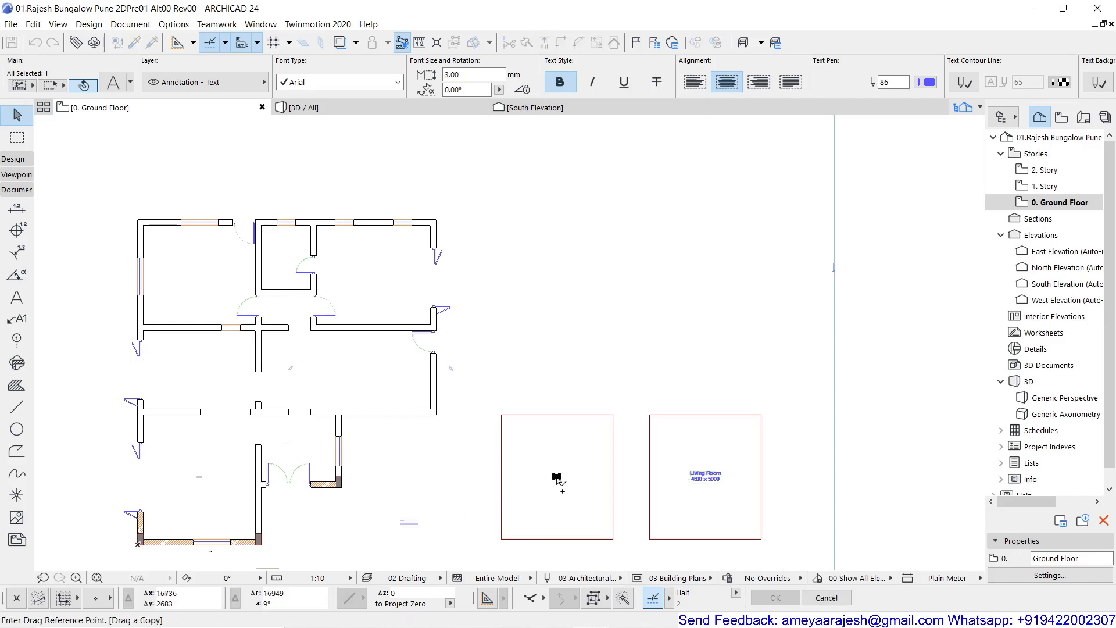
click(287, 260)
- Replace the room name in the copied label with Toilet
scroll(285, 260, up, 5)
scroll(337, 340, up, 6)
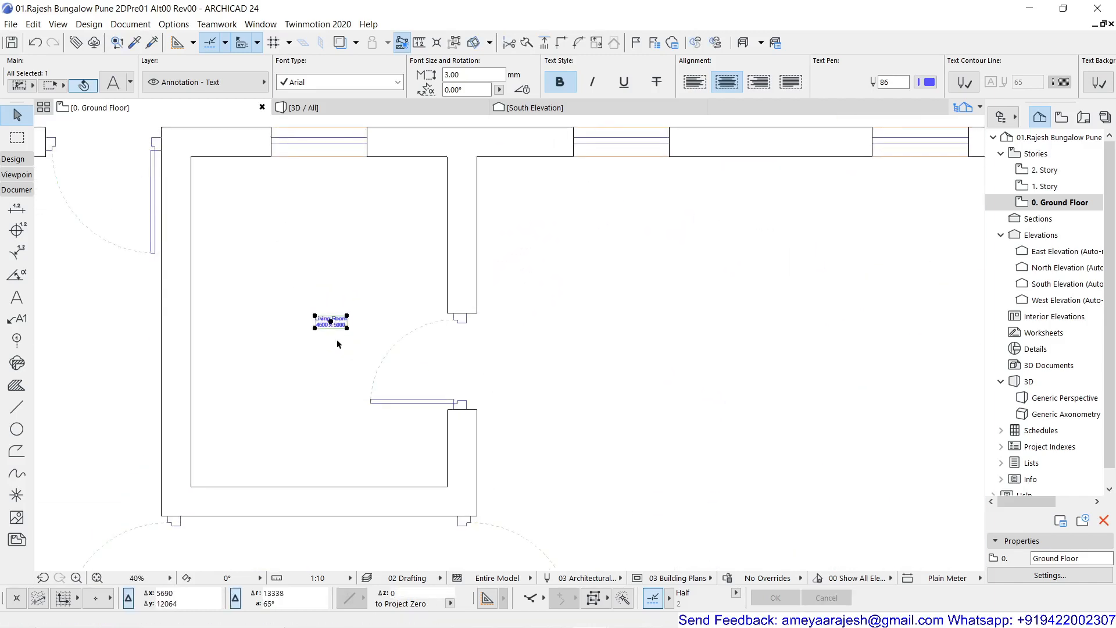
double_click(337, 316)
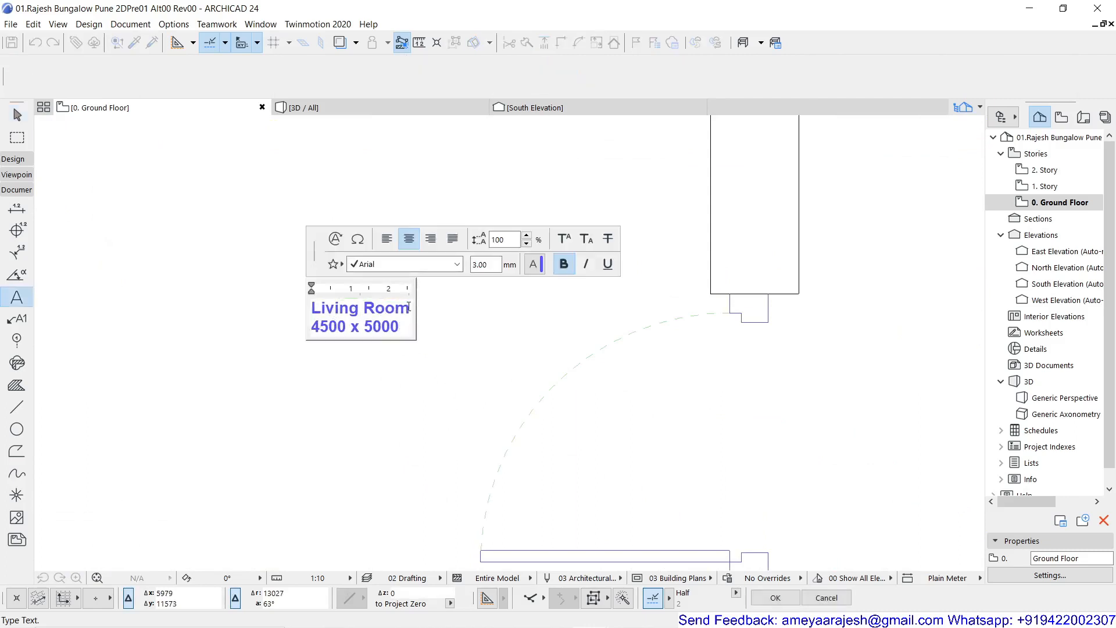
drag(409, 307, 326, 296)
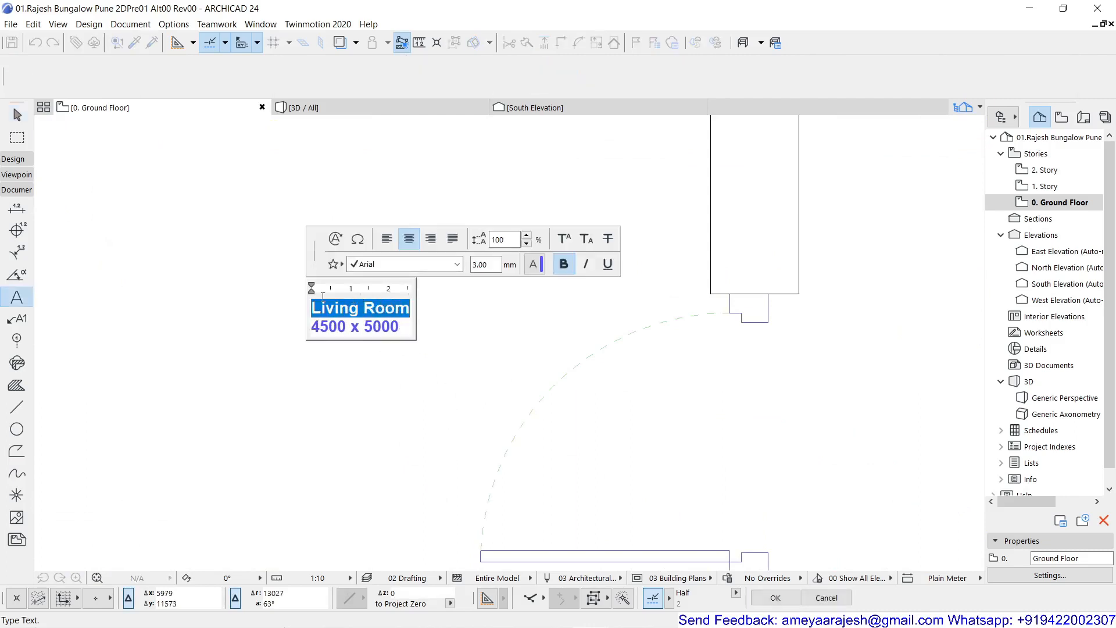
key(BackSpace)
text(Toilet)
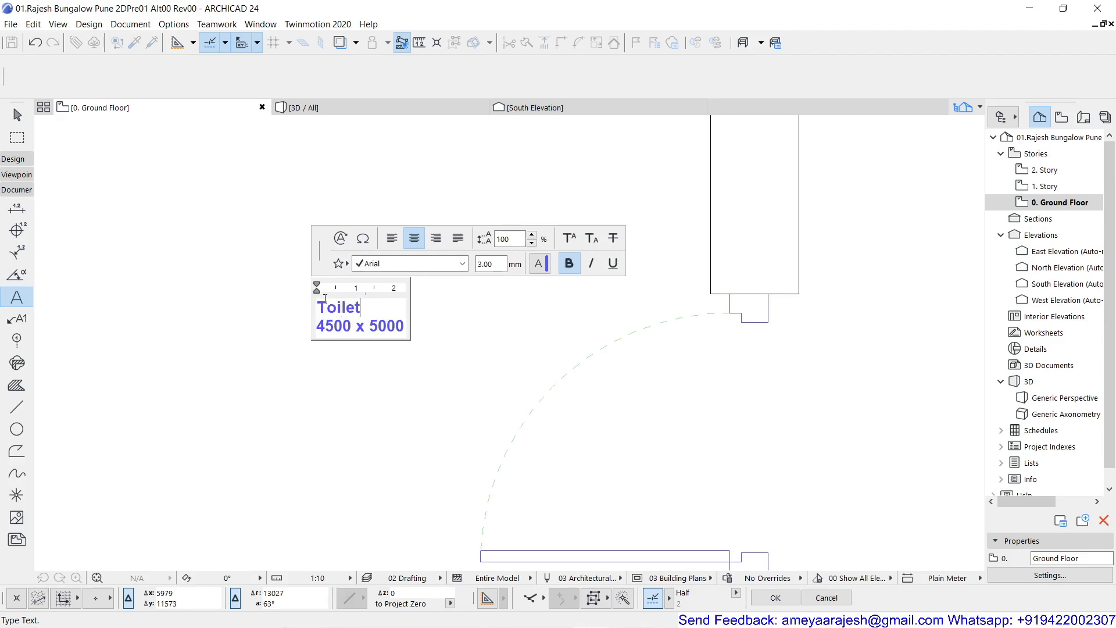
click(336, 381)
scroll(335, 382, down, 2)
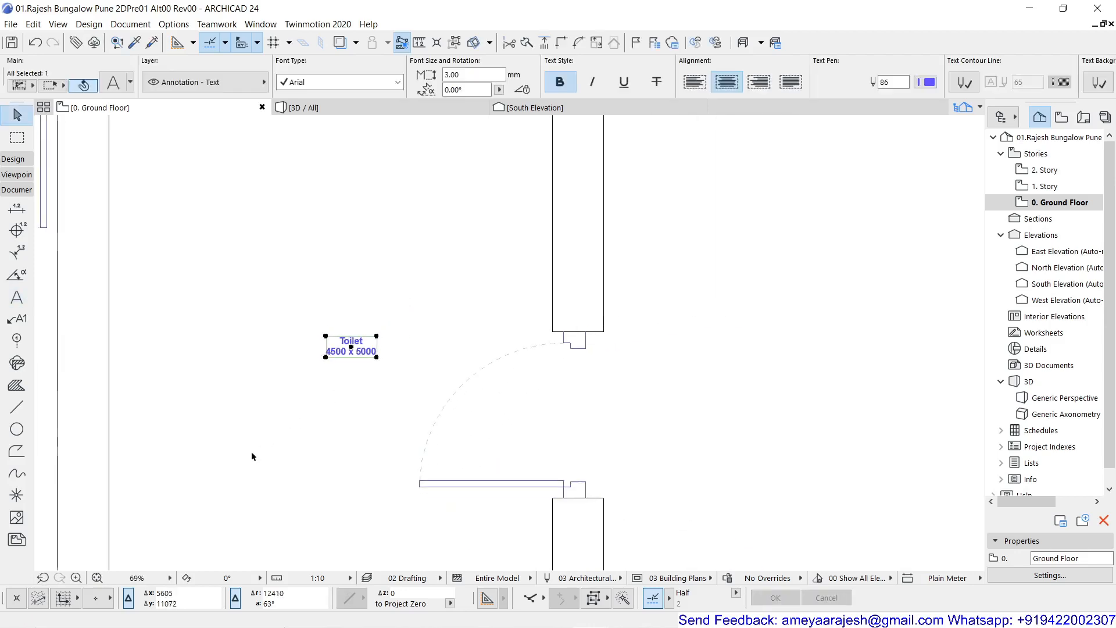
- Measure the toilet room's interior from its lower-left inner corner to its upper-right inner corner
scroll(271, 407, down, 2)
key(m)
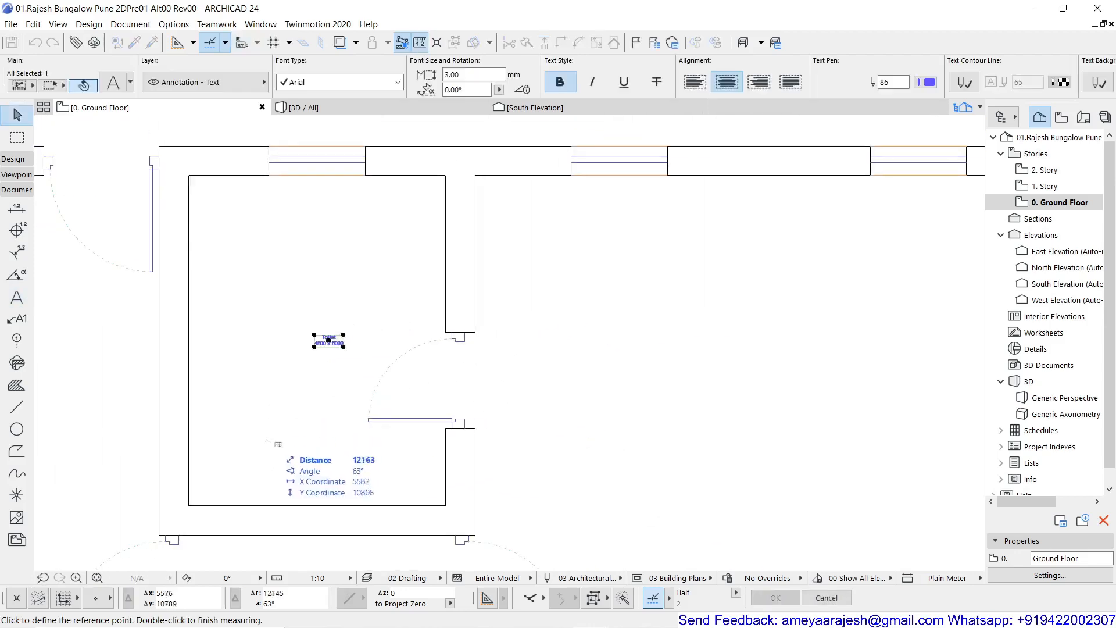
click(189, 504)
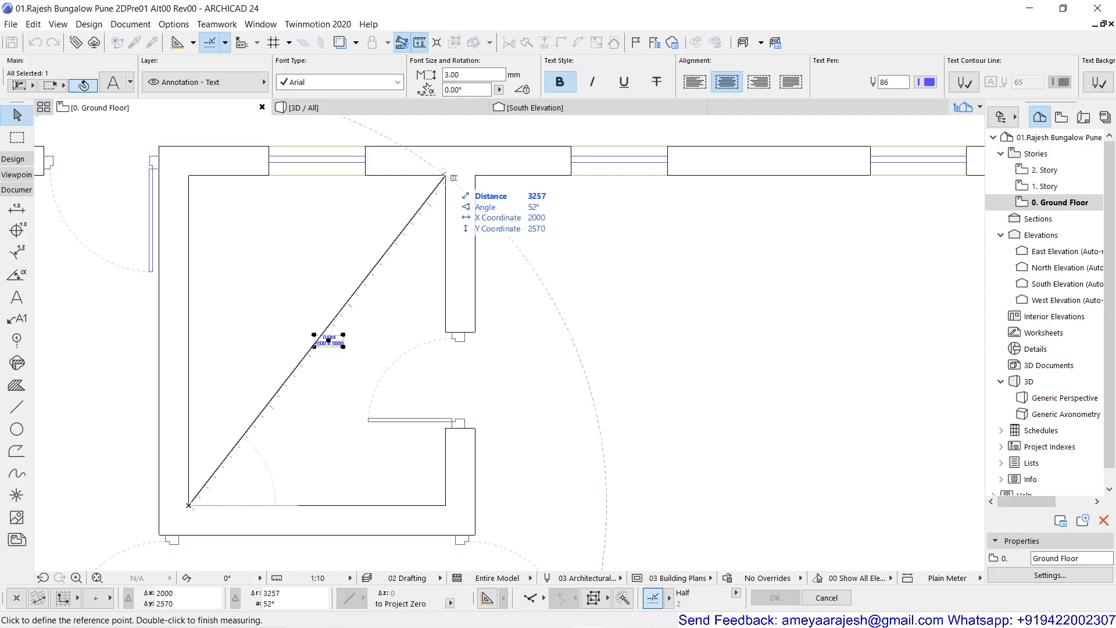
key(Escape)
- Change the dimensions in the Toilet label to 2000 x 2570
scroll(323, 349, up, 5)
scroll(324, 348, up, 4)
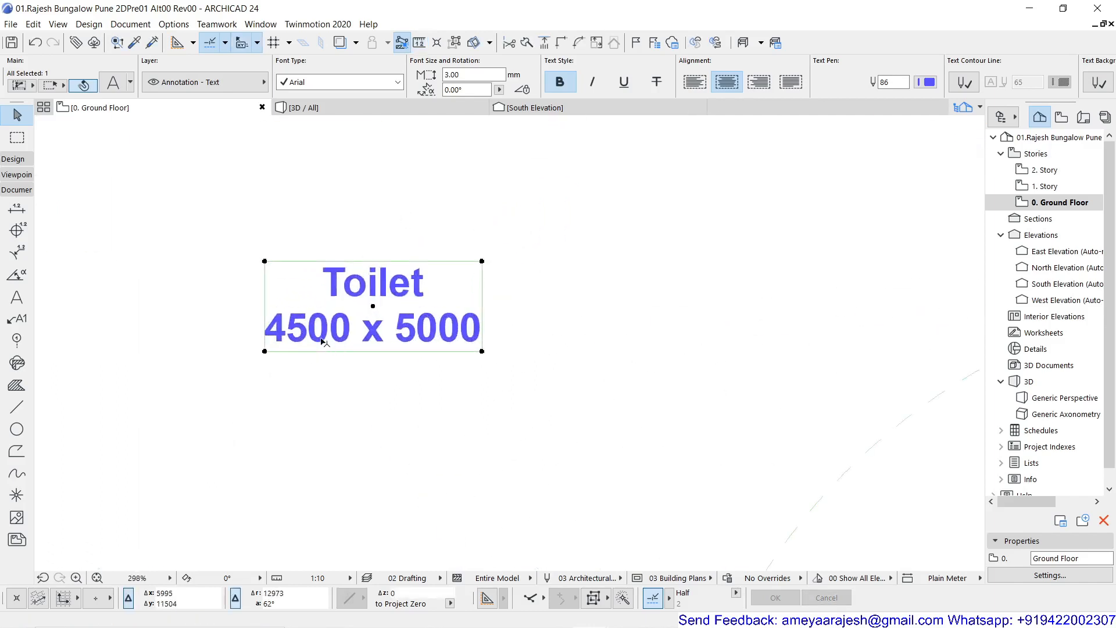
double_click(324, 340)
drag(304, 332, 270, 324)
text(20)
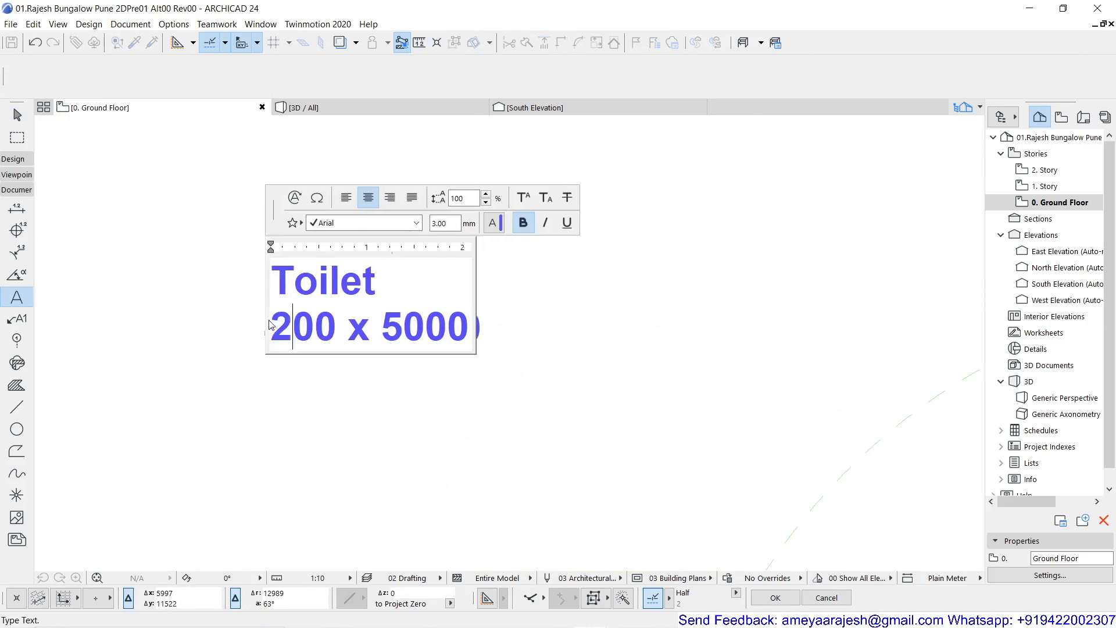
click(395, 326)
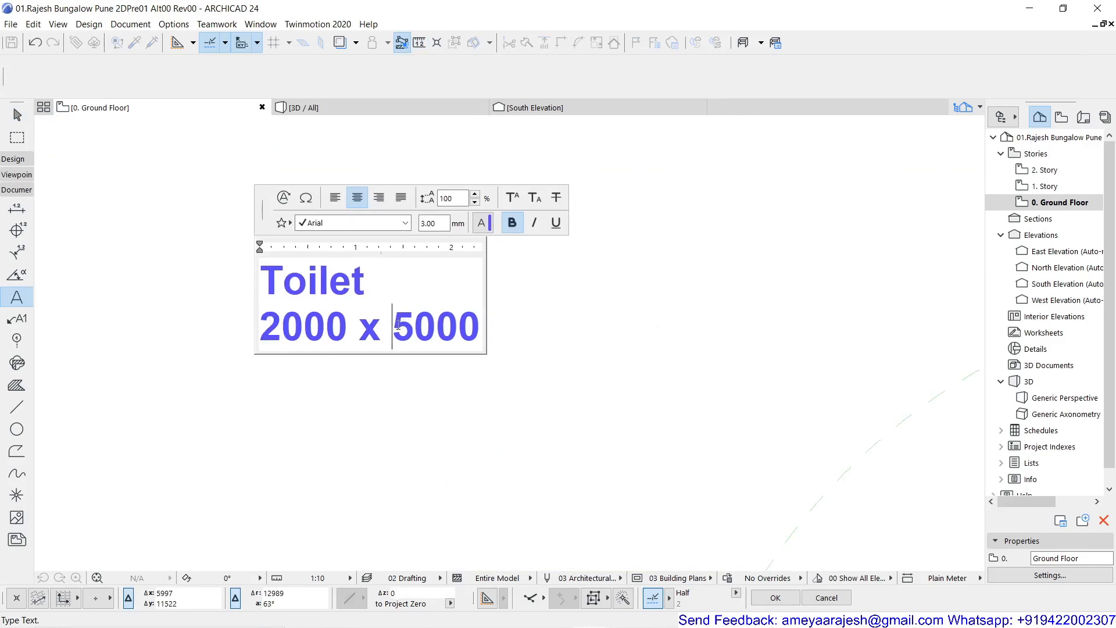
text(25)
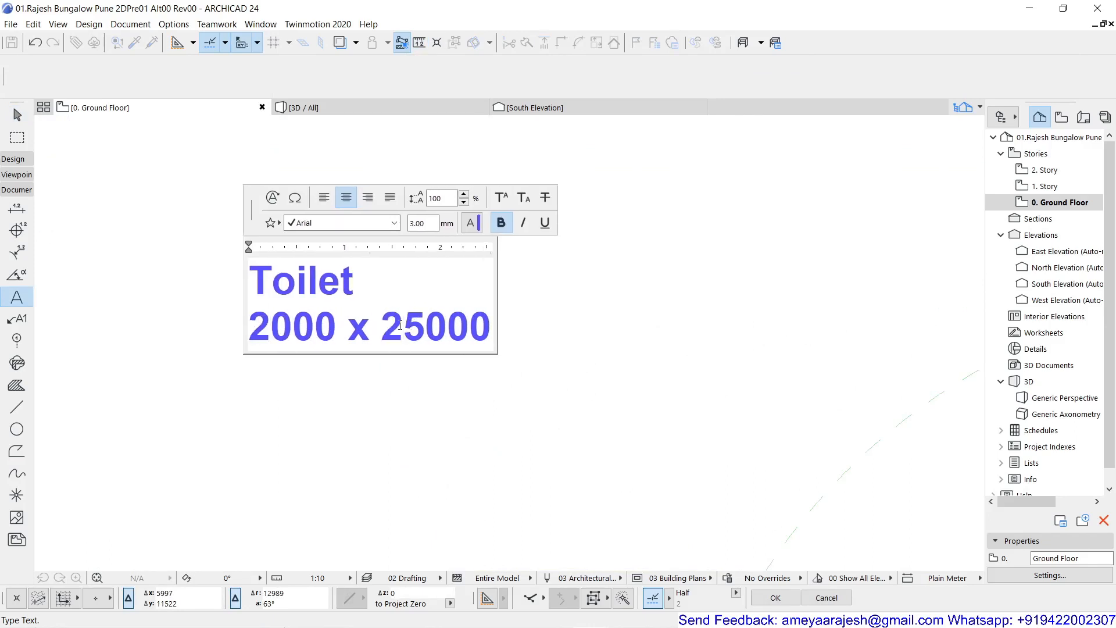
text(7)
key(Delete)
key(Delete)
click(419, 406)
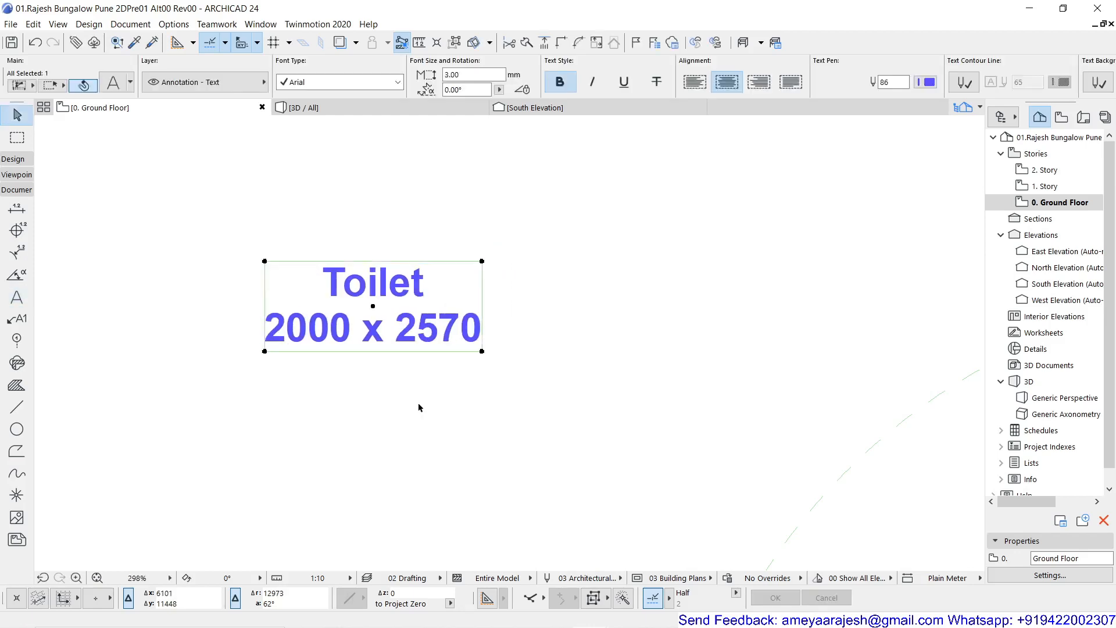
- Check the text height and size option in the Toilet label's settings
scroll(418, 408, down, 5)
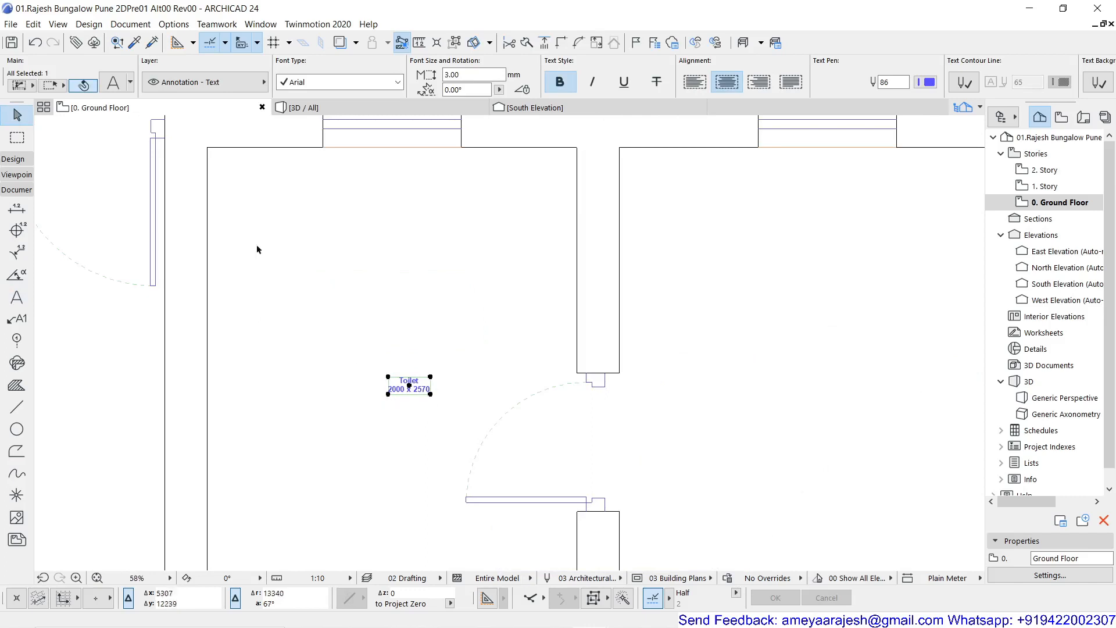
click(113, 83)
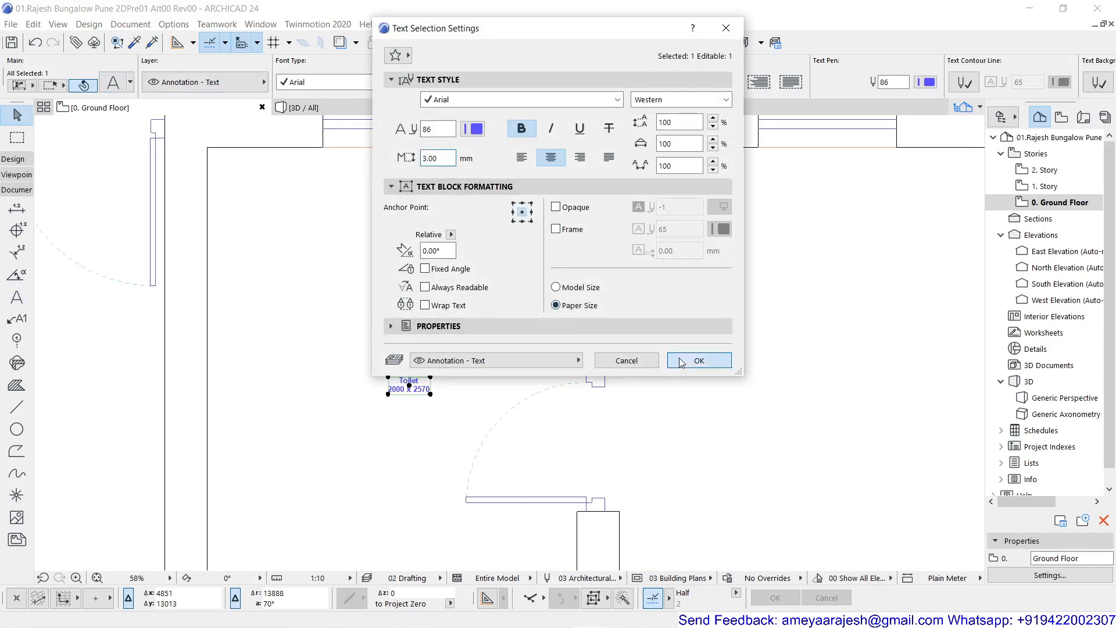
click(699, 360)
- Set the drawing scale to 1:50 and bring the Toilet label into view within its room
scroll(552, 365, down, 4)
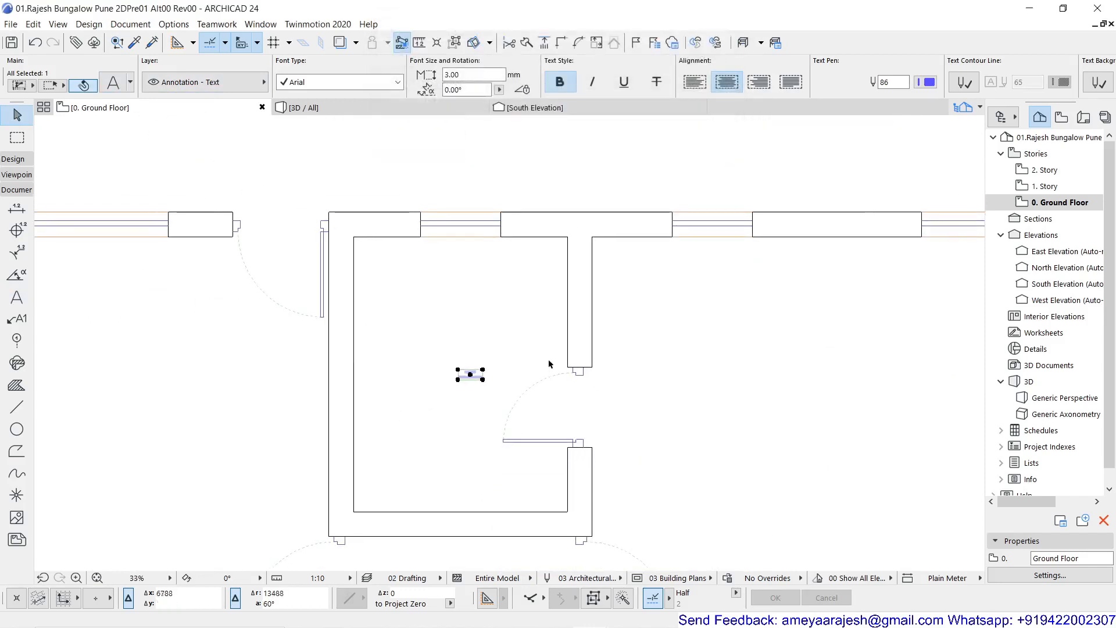
click(326, 578)
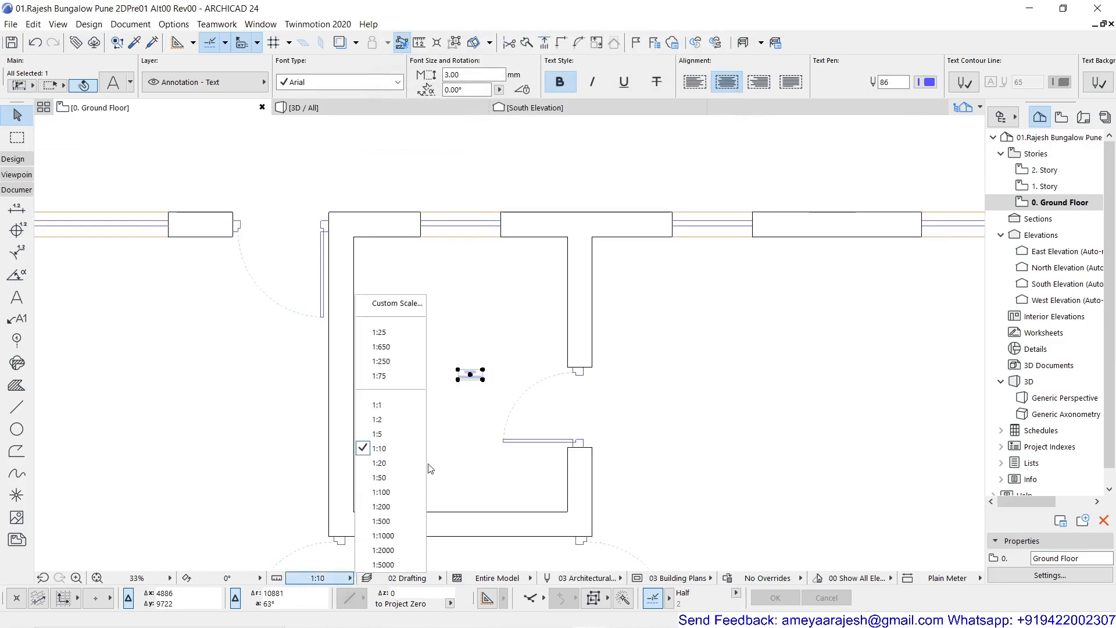
click(422, 479)
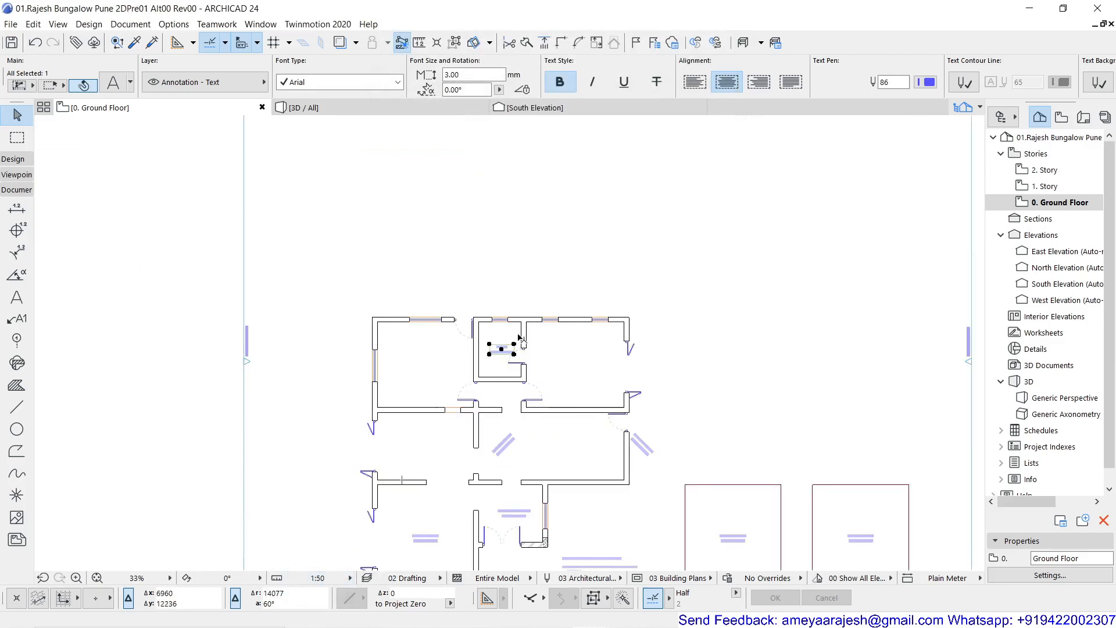
scroll(517, 335, up, 4)
click(513, 283)
scroll(517, 372, up, 3)
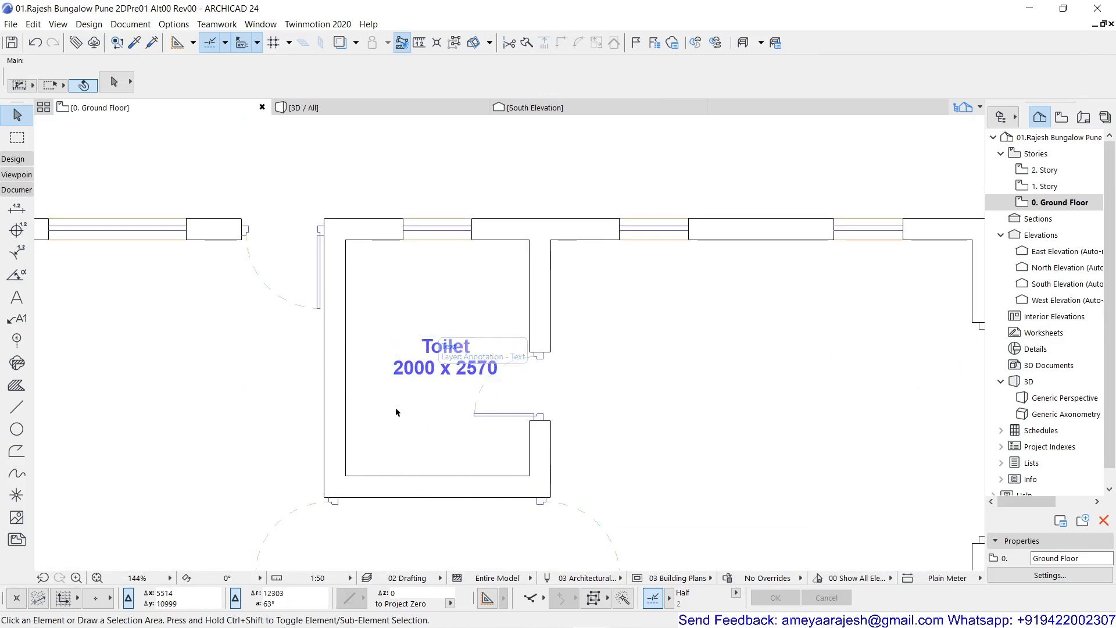
- Set the drawing scale to 1:100
click(317, 577)
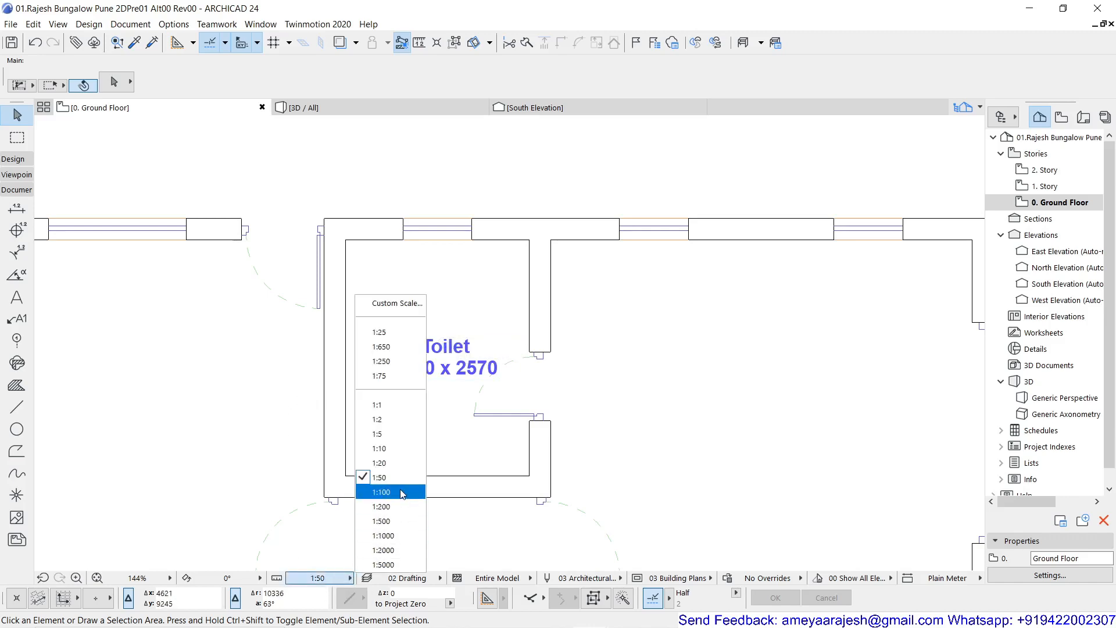
click(382, 492)
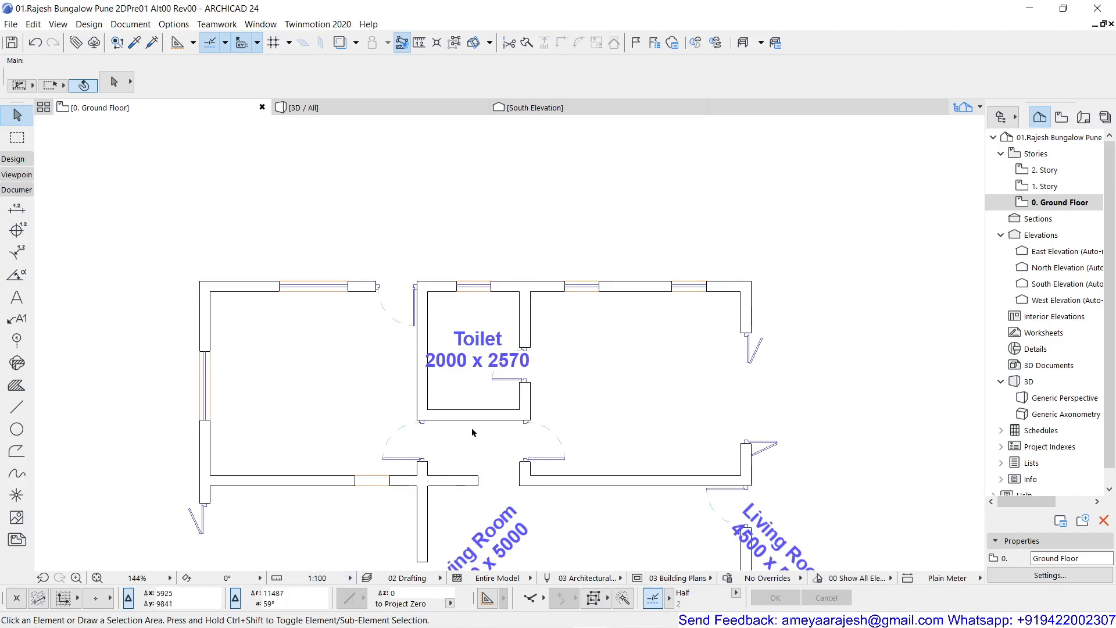
- Switch the Toilet label's text to Model Size and set the drawing scale to 1:50
click(476, 347)
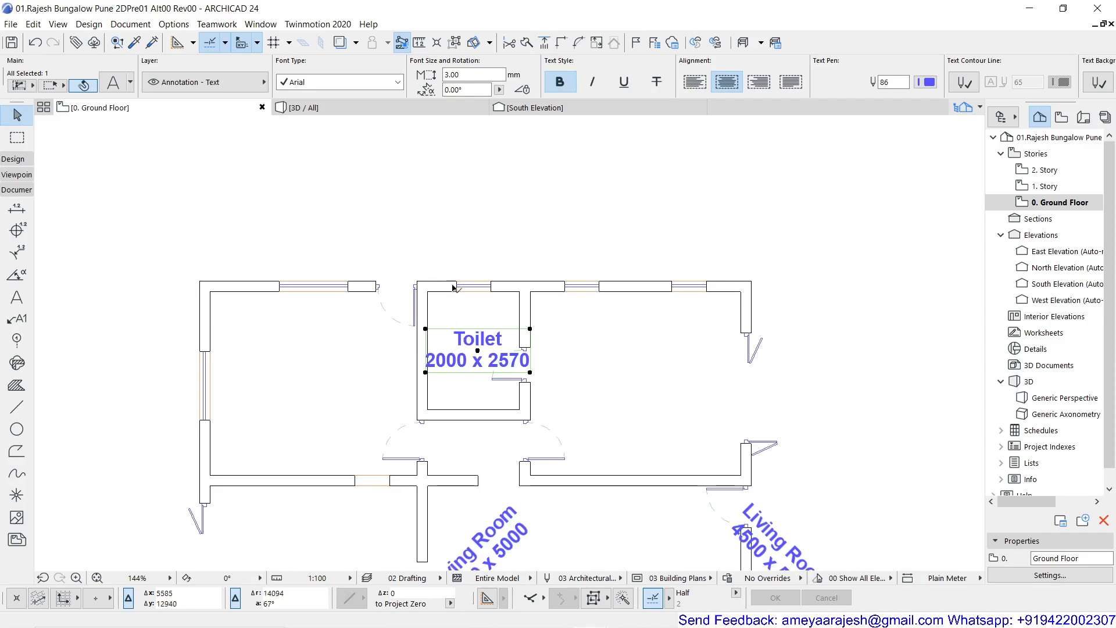
key(ctrl+t)
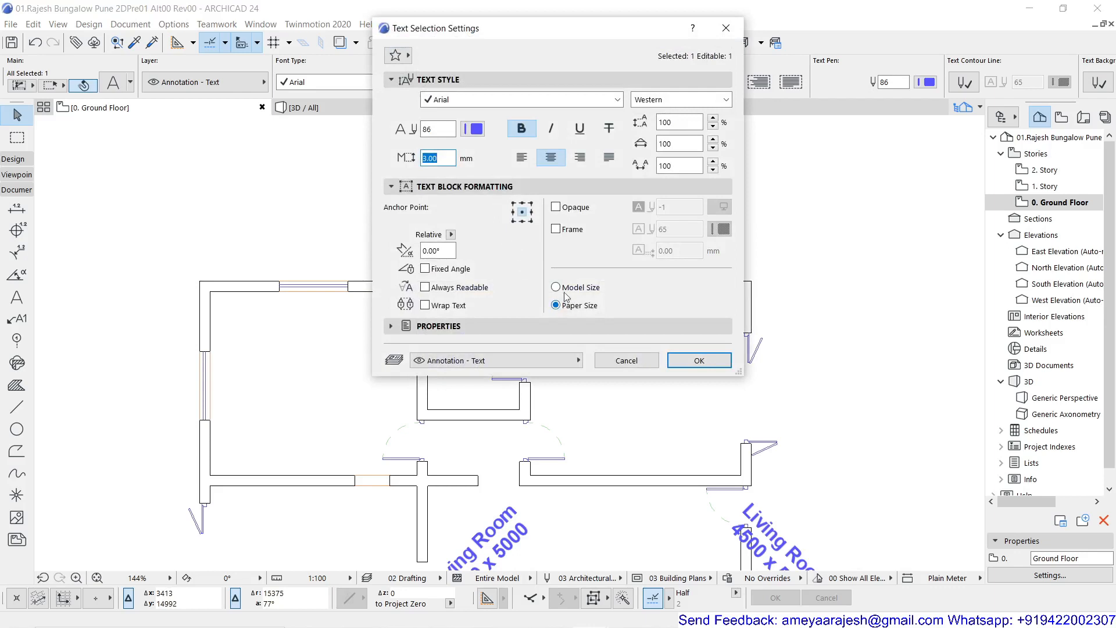
click(567, 291)
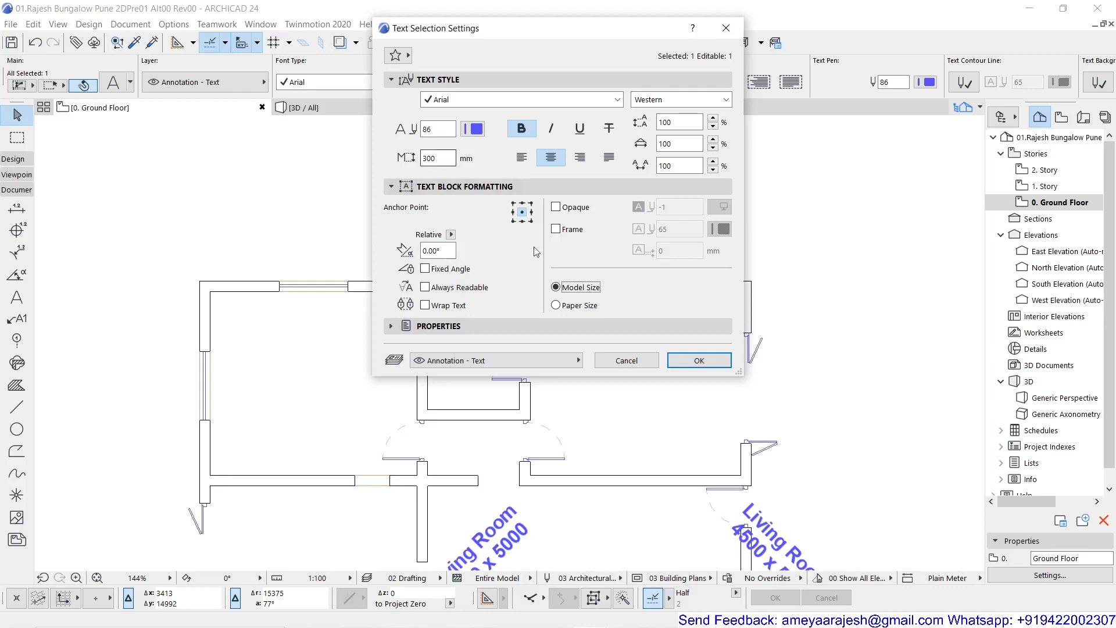
click(696, 360)
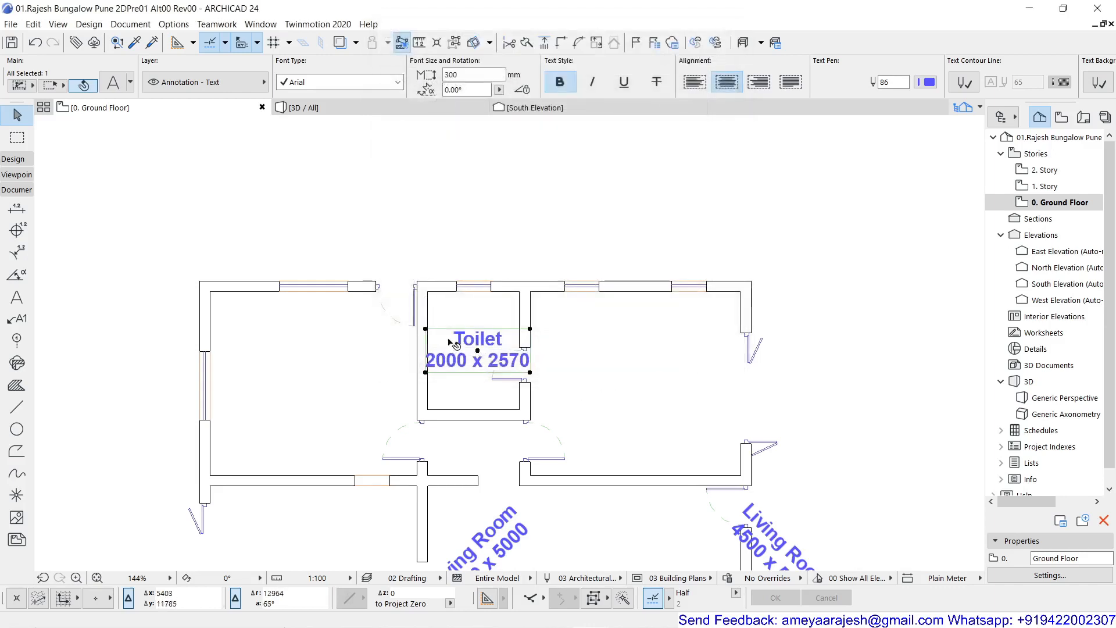
click(314, 579)
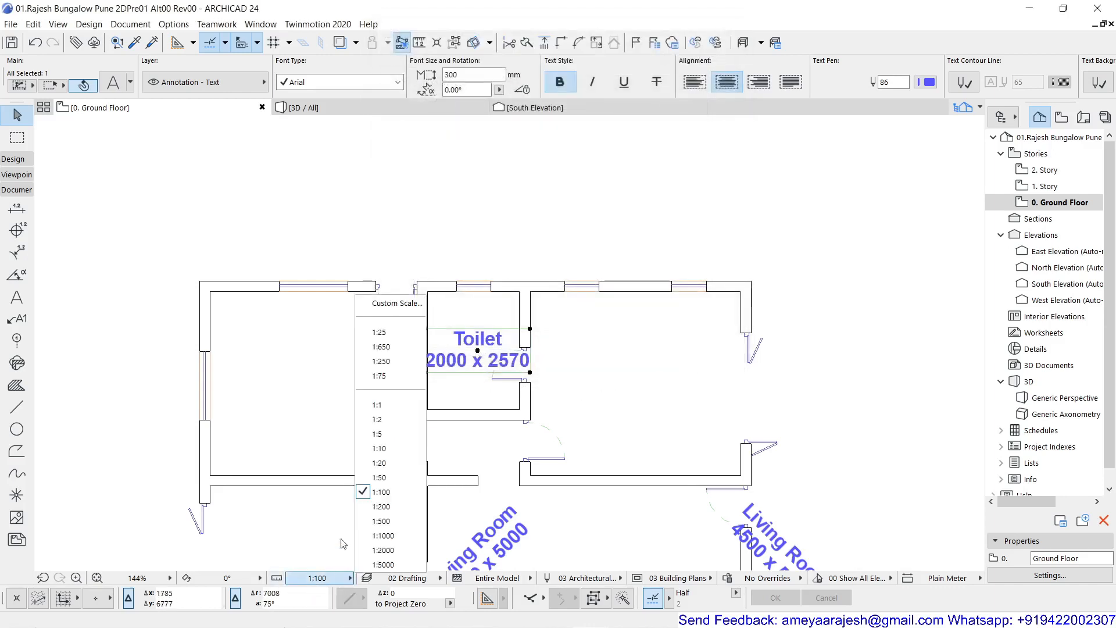
click(383, 477)
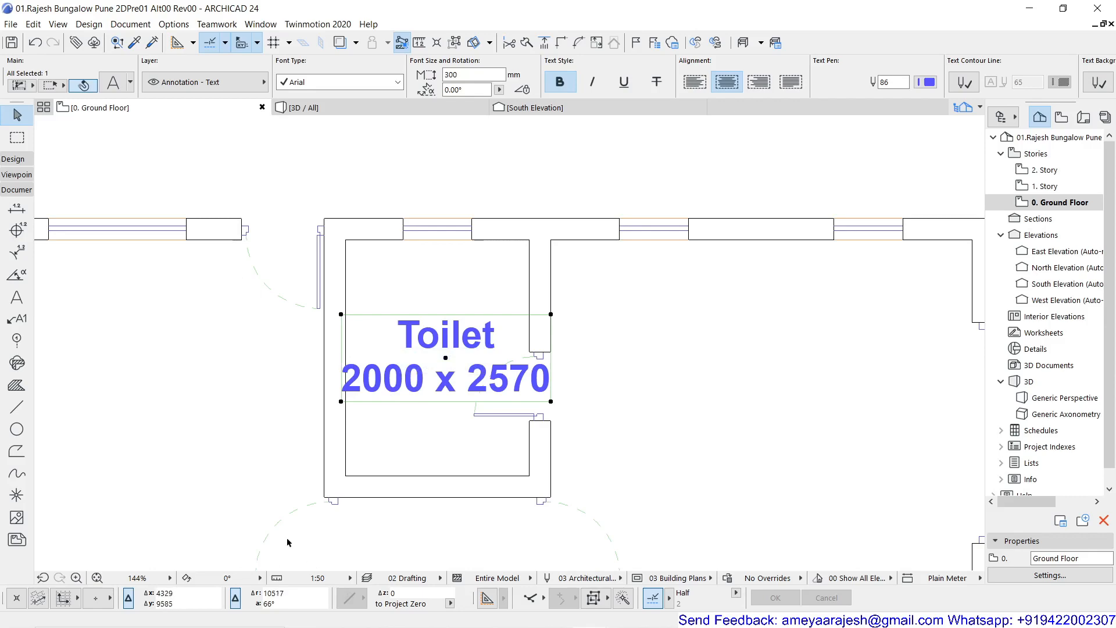
- Return the Toilet label to Paper Size with a text height of 3 mm and deselect it
key(ctrl+t)
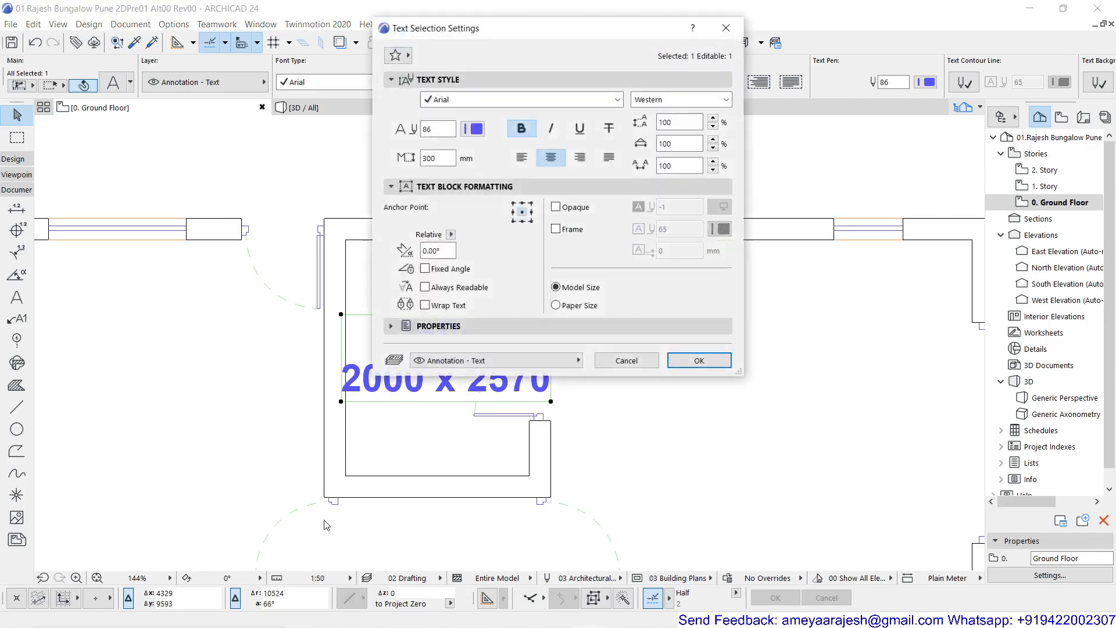
click(574, 309)
drag(439, 158, 412, 162)
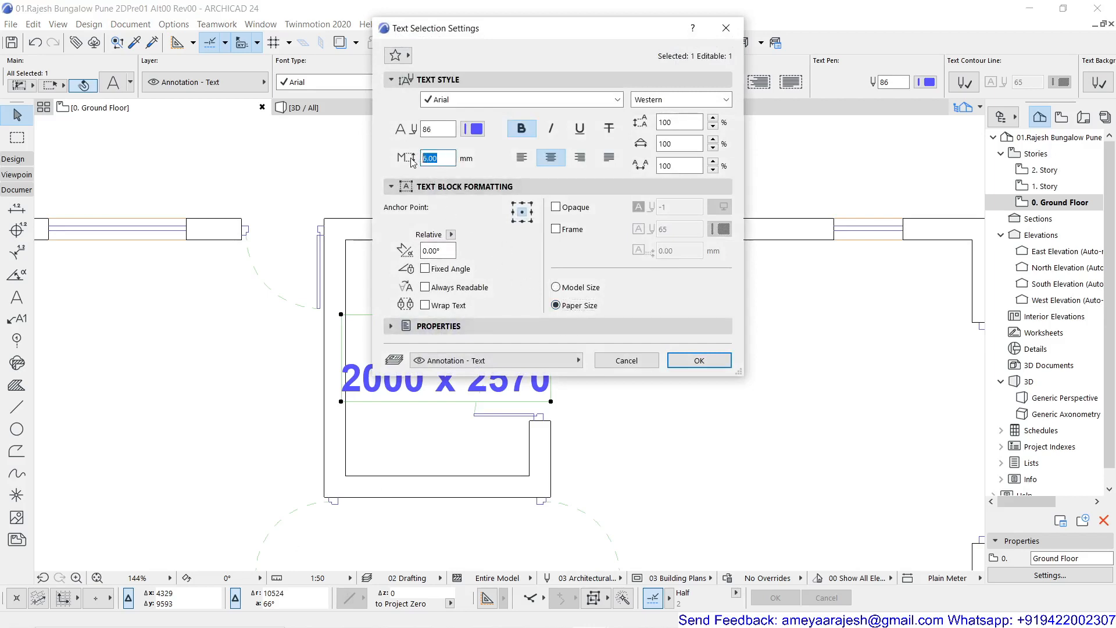
text(3)
click(720, 363)
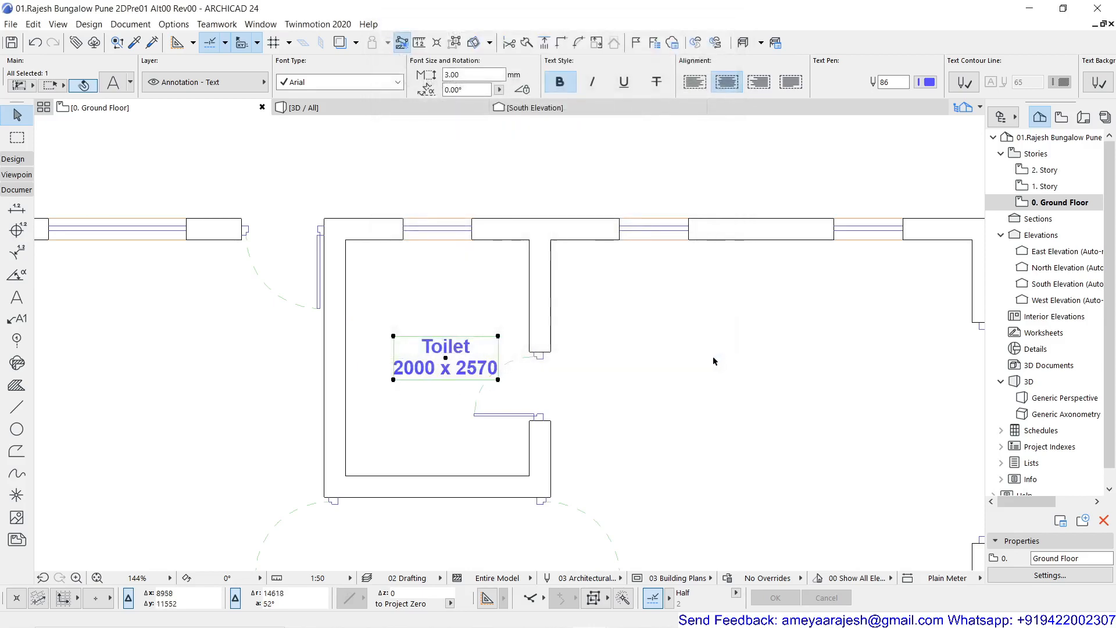
click(510, 159)
- Review the Text tool's default style, height, block formatting and size option with the whole ground floor plan in view
scroll(473, 262, down, 5)
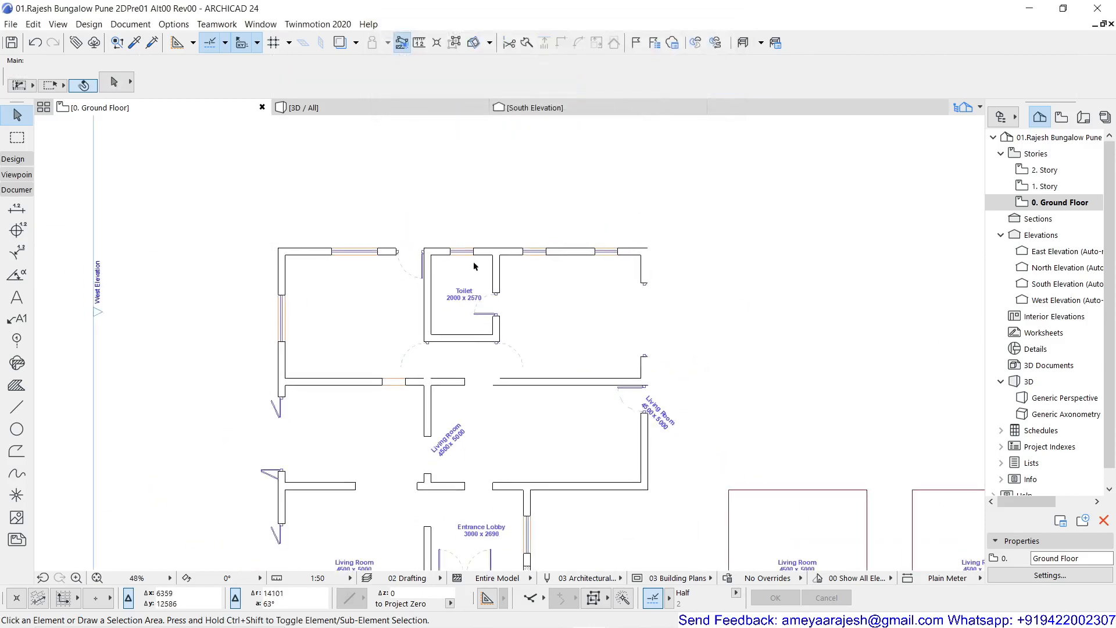
scroll(474, 266, down, 2)
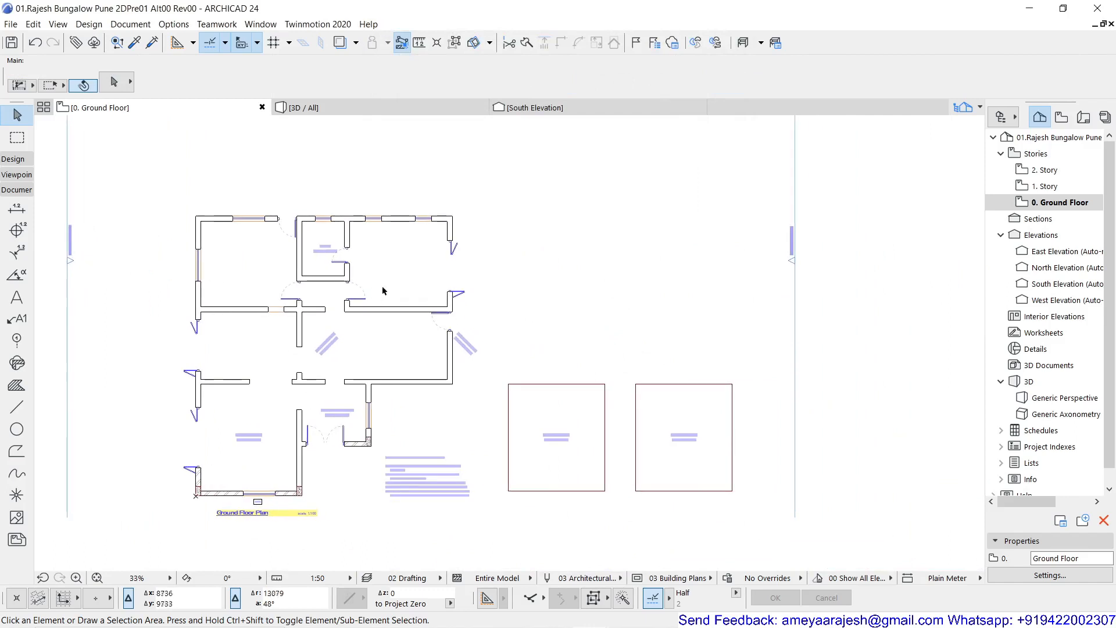
scroll(406, 275, up, 2)
middle_drag(422, 332, 473, 274)
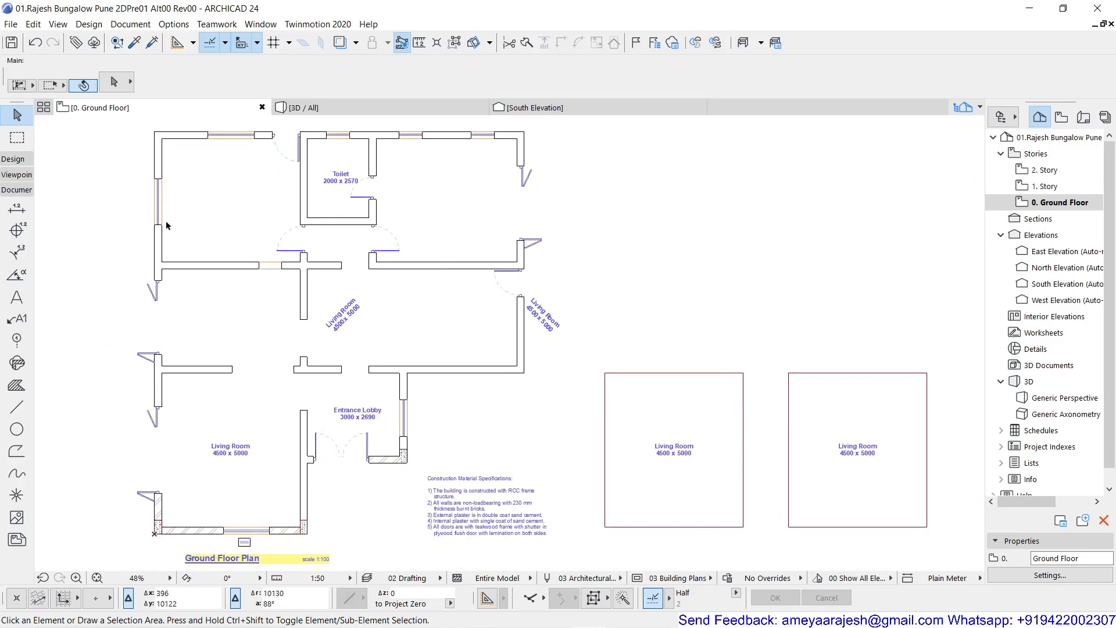
click(16, 297)
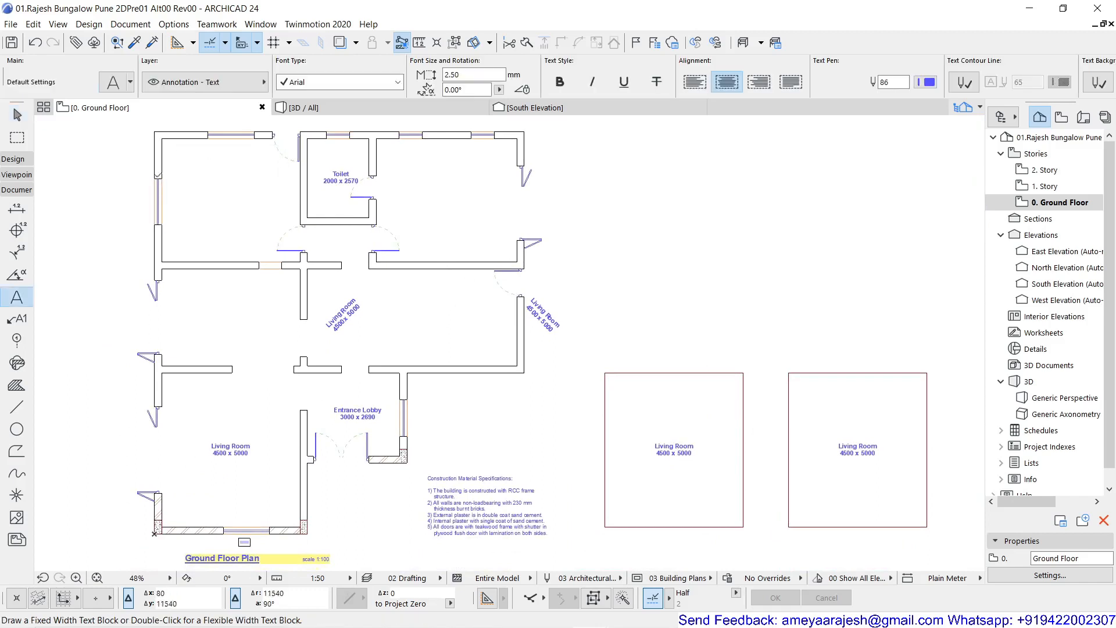
click(113, 81)
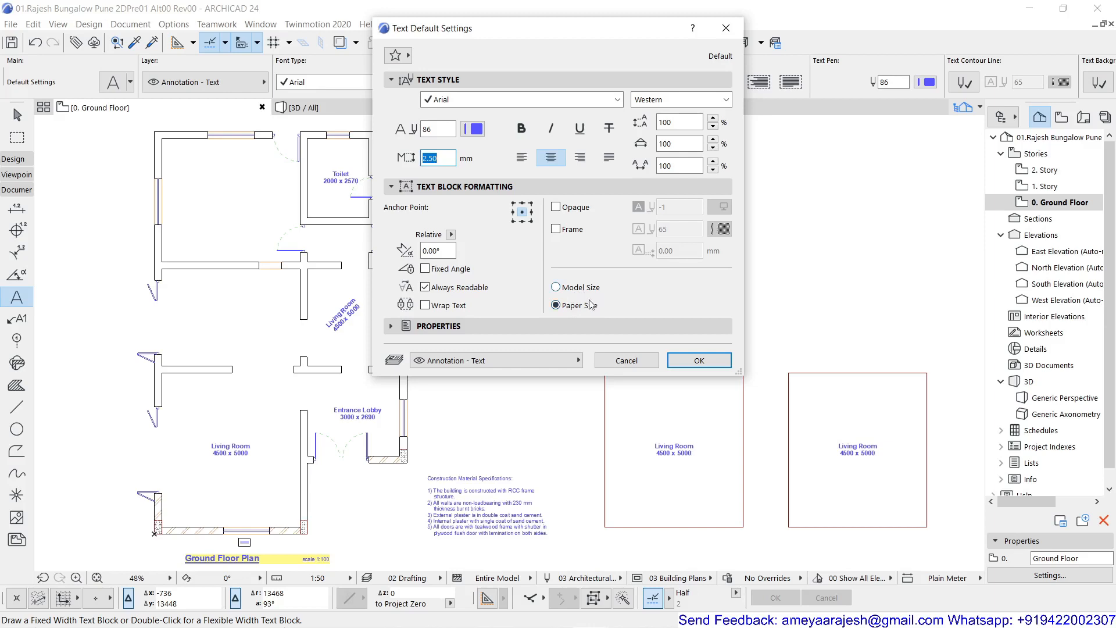
click(684, 361)
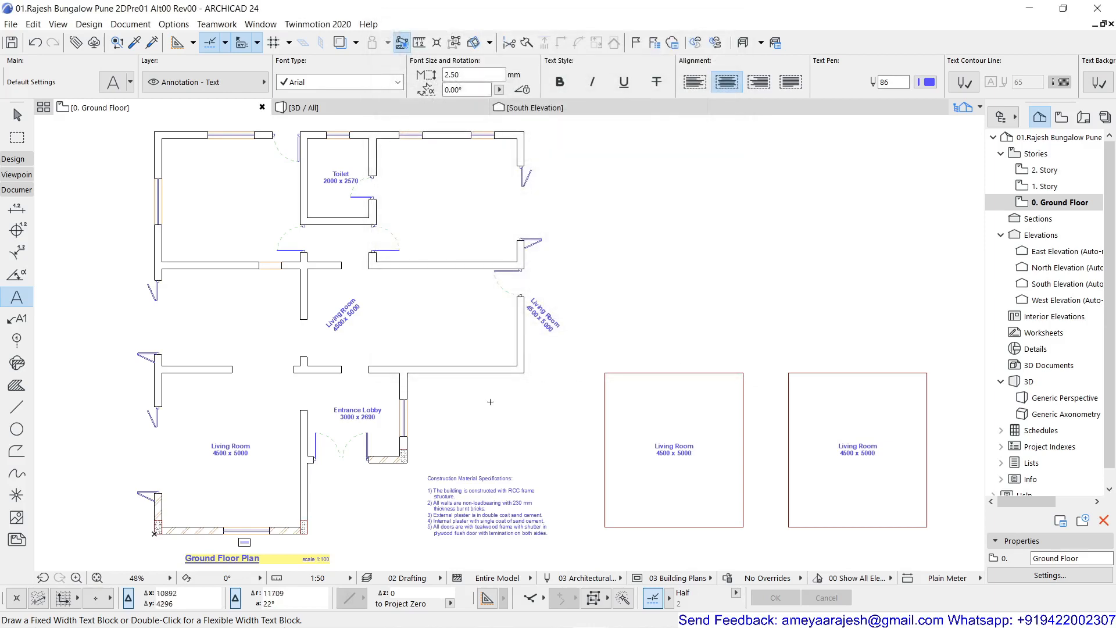